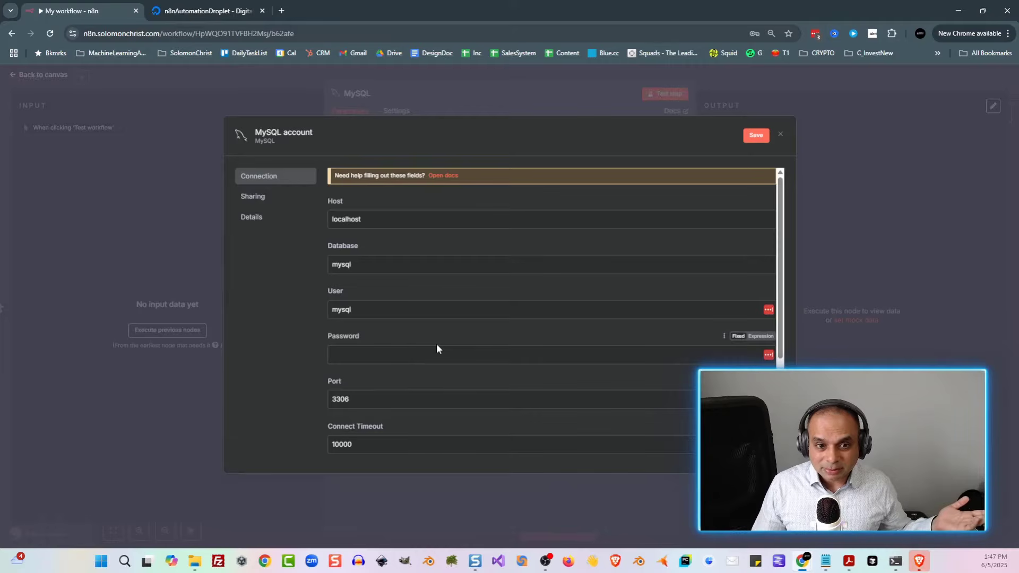
# - Review the connection fields of the MySQL account credential, from the host down to the SSL and SSH Tunnel options
pyautogui.scroll(-1, 440, 319)
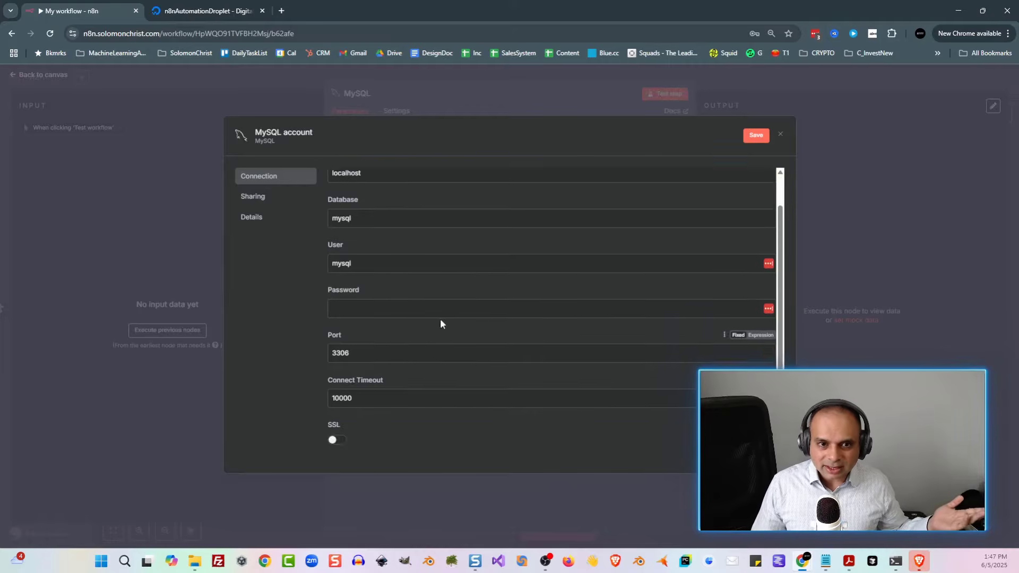
pyautogui.scroll(1, 415, 250)
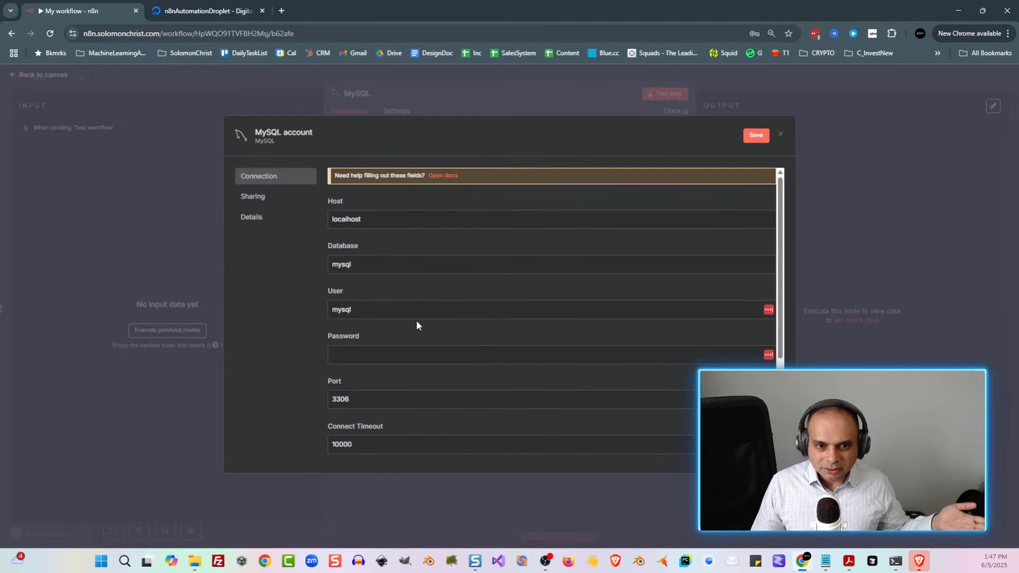
pyautogui.scroll(-1, 414, 321)
pyautogui.scroll(-2, 413, 322)
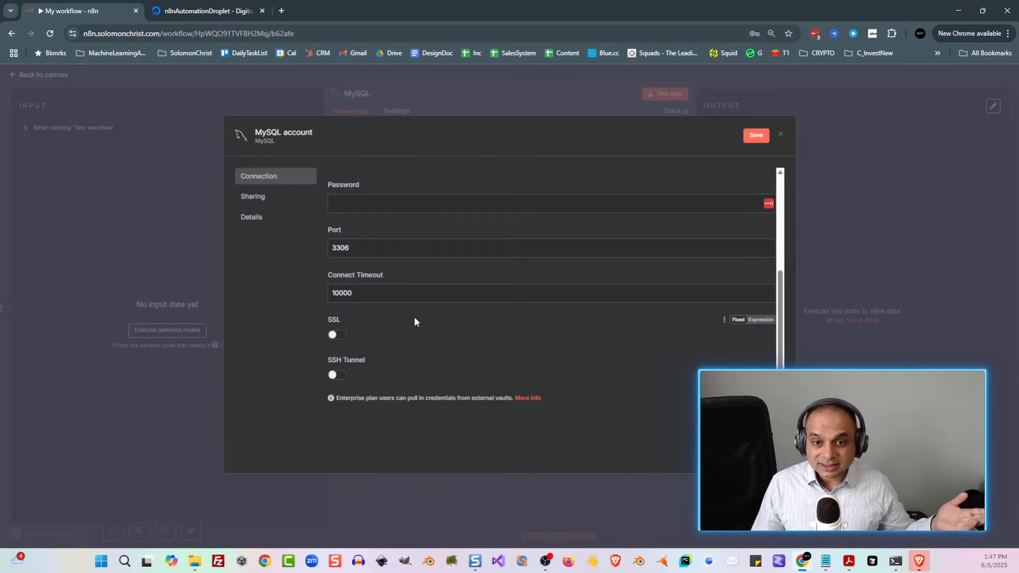
pyautogui.scroll(3, 414, 322)
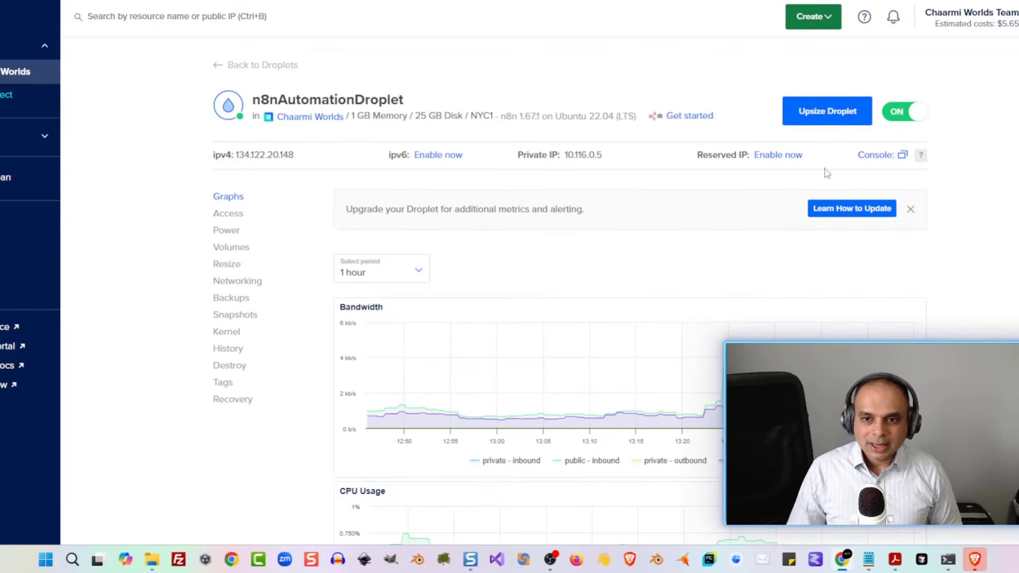
# - Open the web console of n8nAutomationDroplet and move up to the root directory with cd .
pyautogui.click(875, 155)
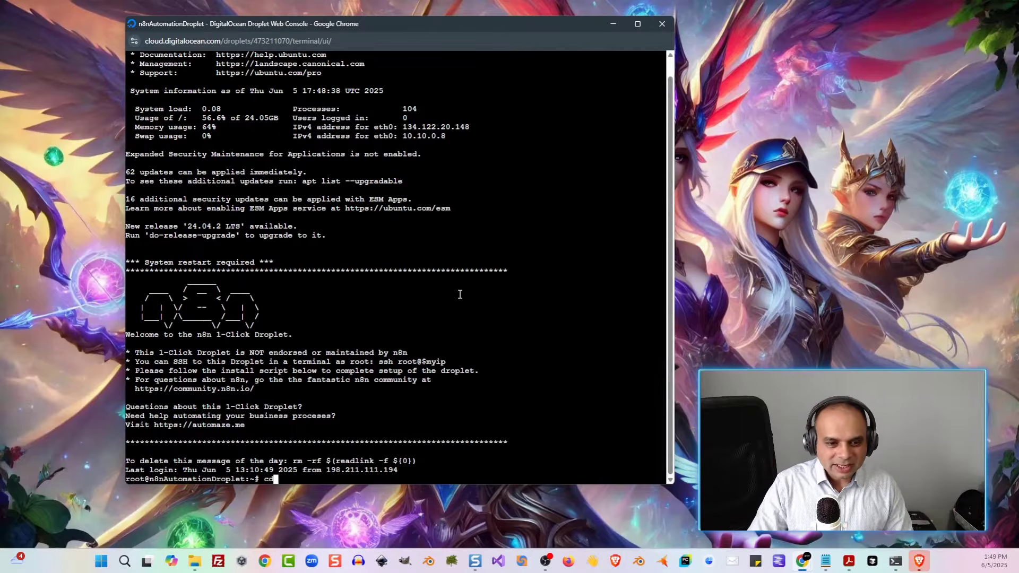
pyautogui.write('..')
pyautogui.press('Return')
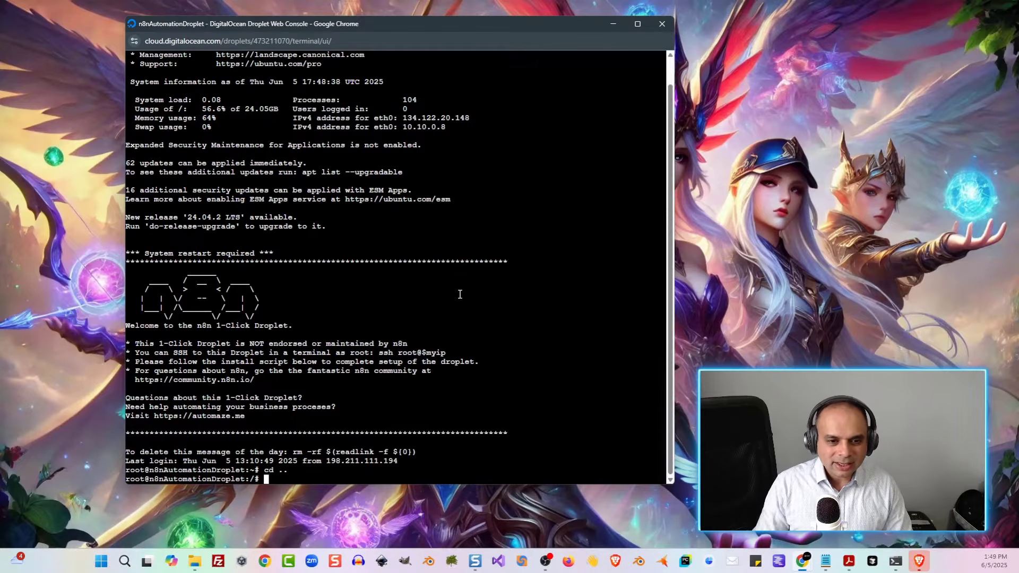
# - Enlarge the console text by three zoom levels and list the contents of the root directory with ls
pyautogui.hotkey('ctrl', '+')
pyautogui.hotkey('ctrl', '+')
pyautogui.hotkey('ctrl', '+')
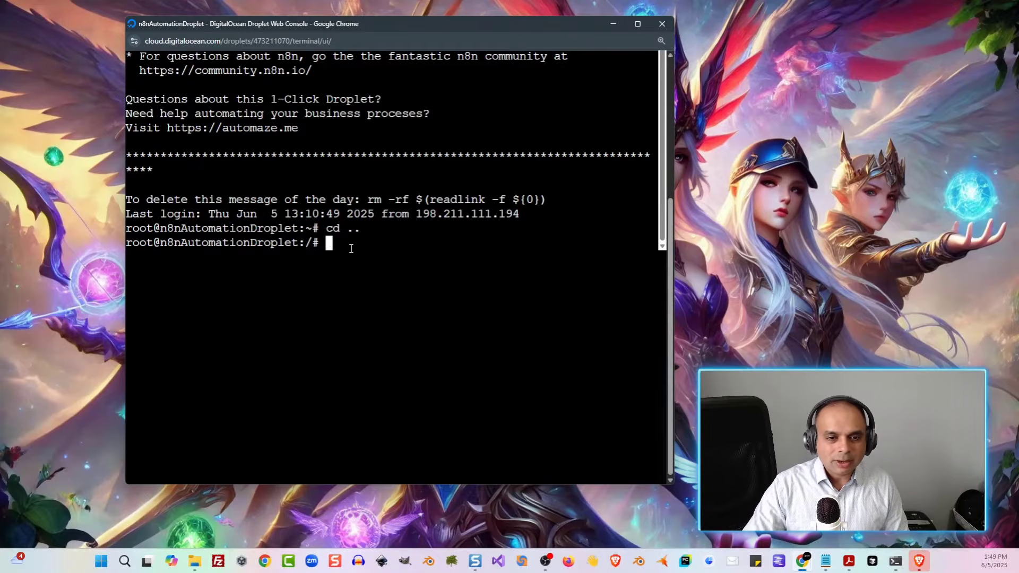
pyautogui.write('ls')
pyautogui.press('Return')
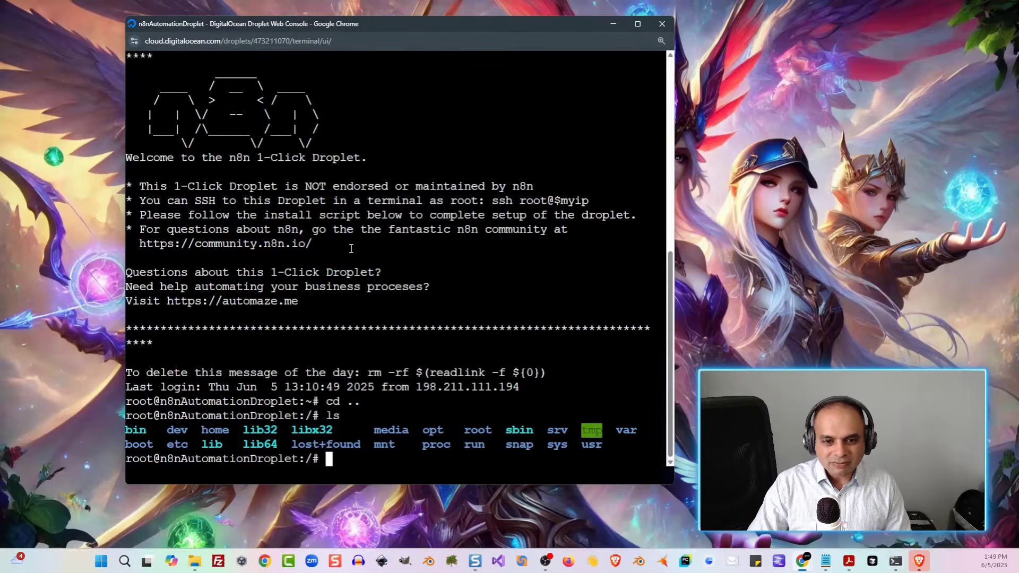
# - Change into the opt directory and list its contents
pyautogui.write('cd opt')
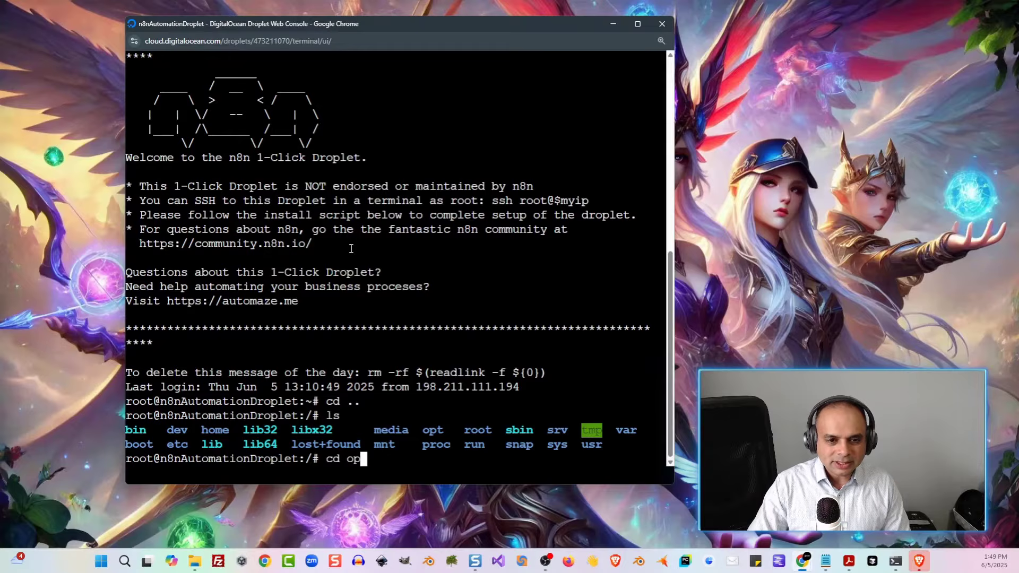
pyautogui.press('Return')
pyautogui.write('ls')
pyautogui.press('Return')
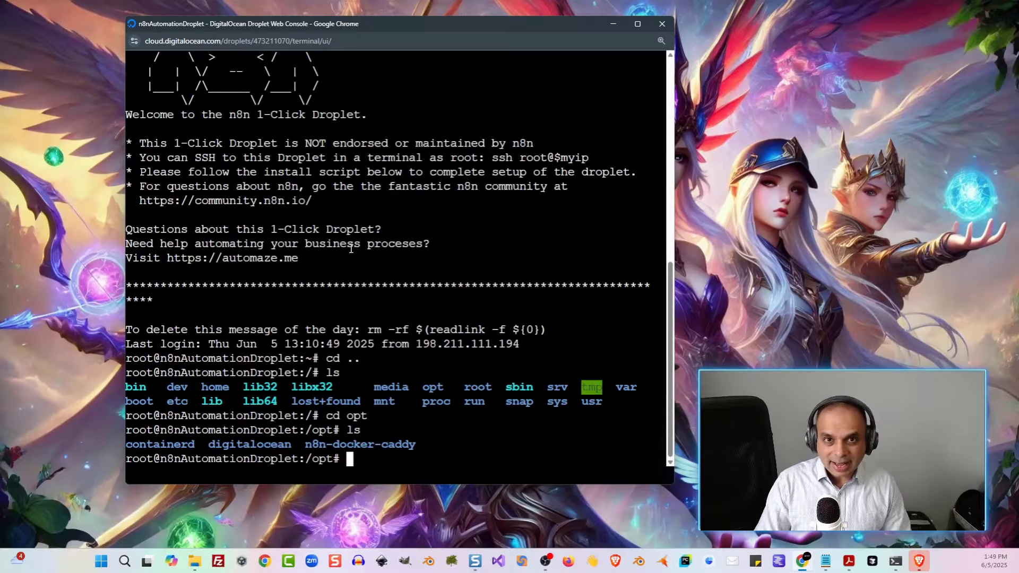
# - Change into the n8n-docker-caddy directory and list its files
pyautogui.write('cd n8n-docker-caddy/')
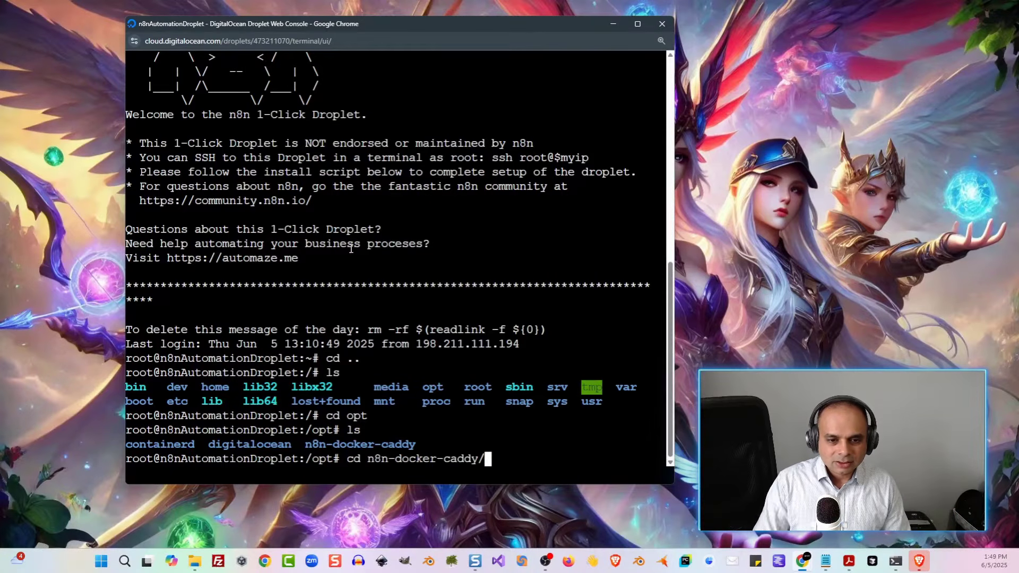
pyautogui.press('Return')
pyautogui.write('ls')
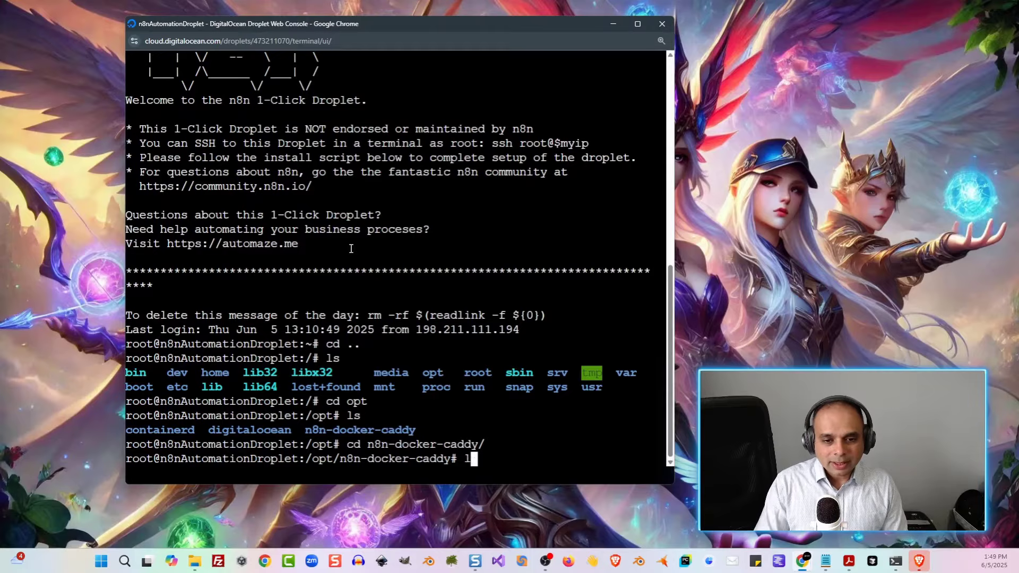
pyautogui.press('Return')
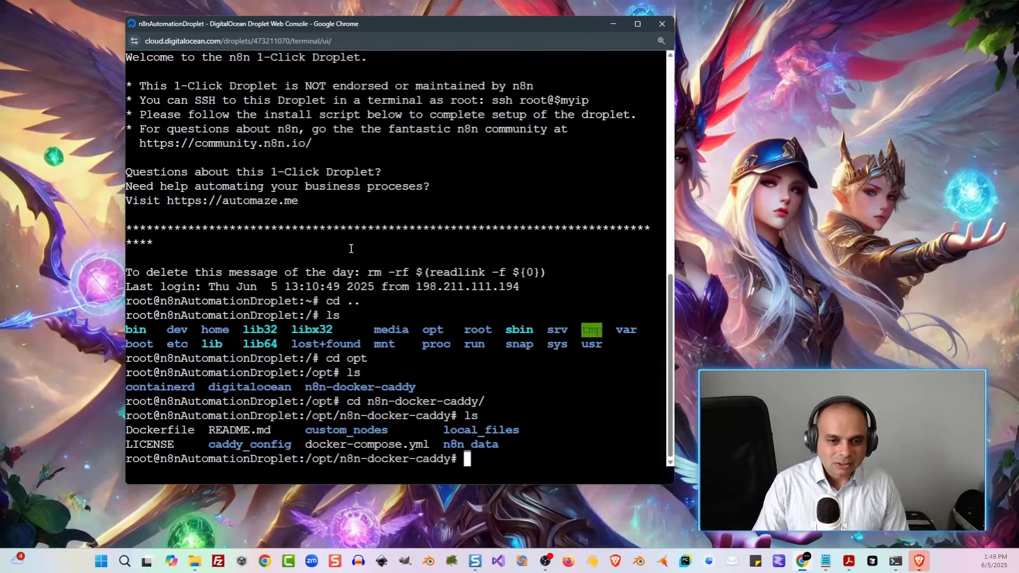
# - Open docker-compose.yml for editing in nano
pyautogui.write('nano ')
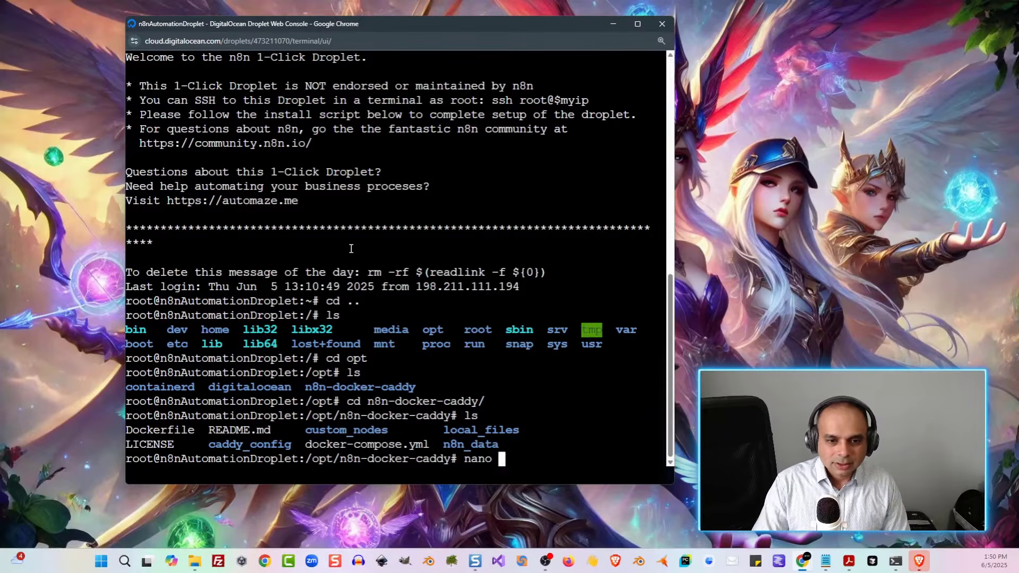
pyautogui.write('dock')
pyautogui.press('Tab')
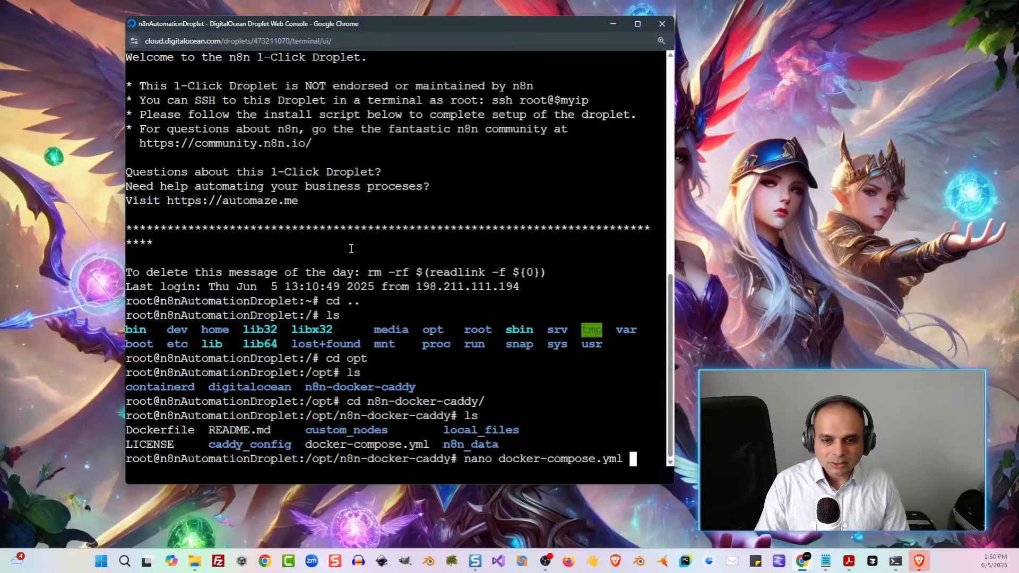
pyautogui.press('Return')
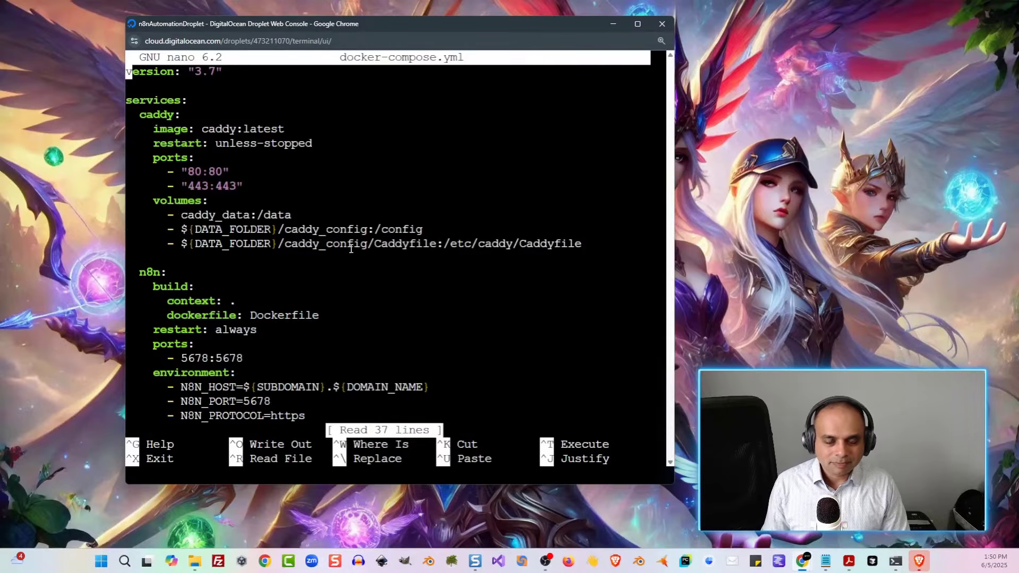
# - Skim docker-compose.yml from the version line to the n8n environment settings, ending back at the caddy service
pyautogui.press('Down')
pyautogui.press('Down')
pyautogui.press('Down')
pyautogui.press('Down')
pyautogui.press('Down')
pyautogui.press('Down')
pyautogui.press('Down')
pyautogui.press('Down')
pyautogui.press('Down')
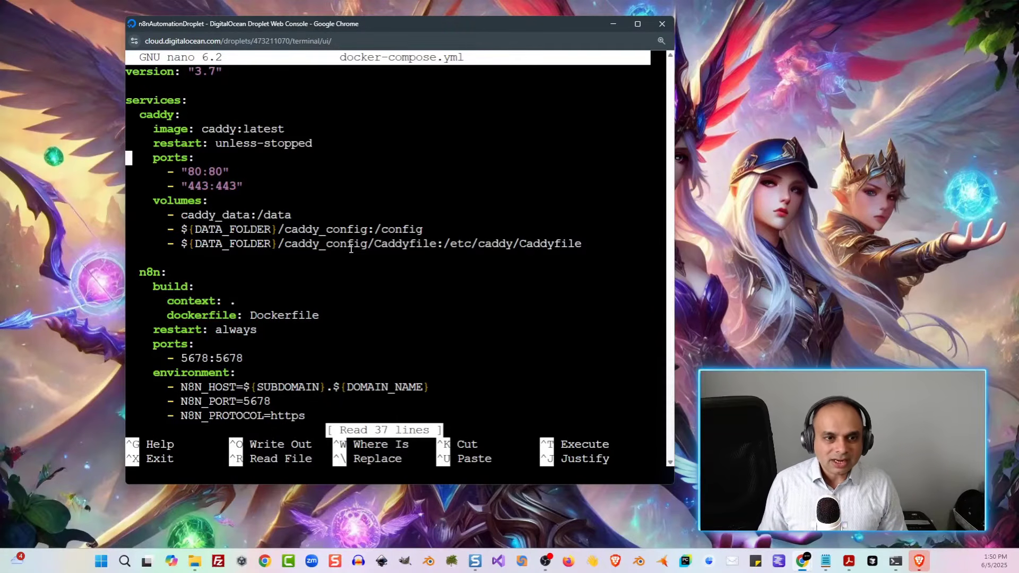
pyautogui.press('Down')
pyautogui.press('Down')
pyautogui.press('Down')
pyautogui.press('Down')
pyautogui.press('Down')
pyautogui.press('Down')
pyautogui.press('Down')
pyautogui.press('Down')
pyautogui.press('Down')
pyautogui.press('Down')
pyautogui.press('Down')
pyautogui.press('Down')
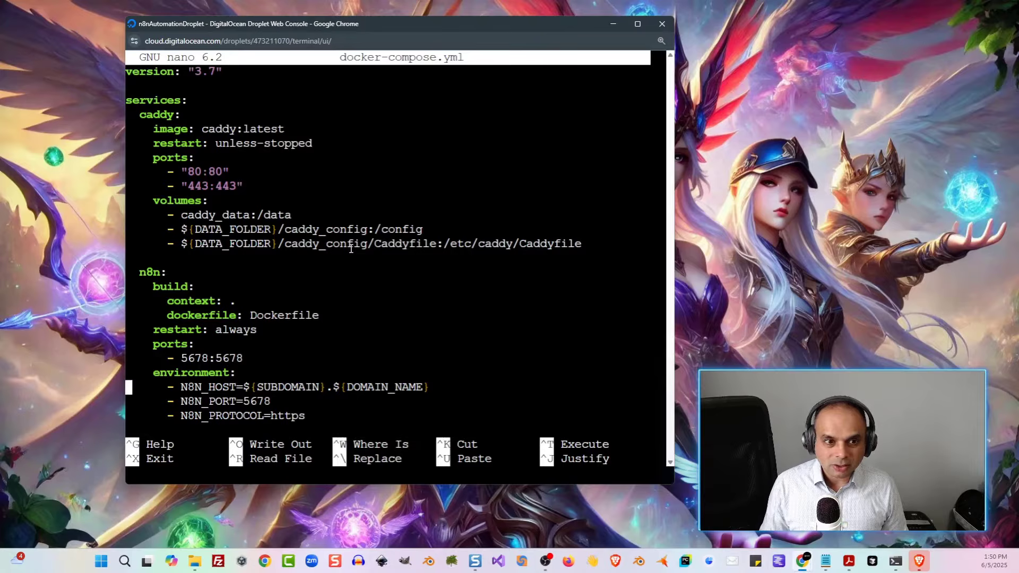
pyautogui.press('Up')
pyautogui.press('Up')
pyautogui.press('Up')
pyautogui.press('Up')
pyautogui.press('Up')
pyautogui.press('Up')
pyautogui.press('Up')
pyautogui.press('Up')
pyautogui.press('Up')
pyautogui.press('Up')
pyautogui.press('Up')
pyautogui.press('Up')
pyautogui.press('Up')
pyautogui.press('Up')
pyautogui.press('Up')
pyautogui.press('Up')
pyautogui.press('Up')
pyautogui.press('Up')
pyautogui.press('Up')
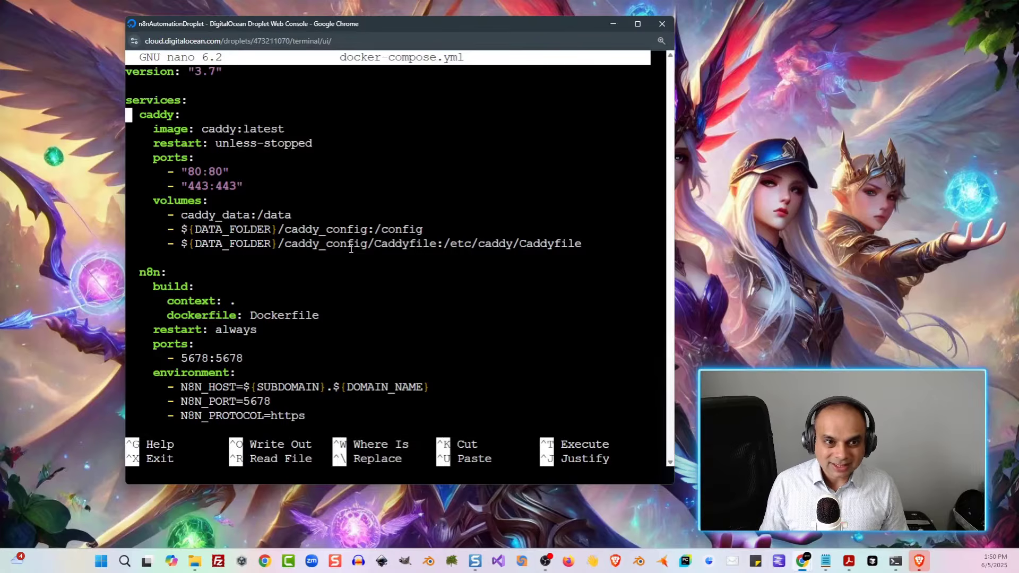
# - Examine the caddy and n8n services and the volumes section, going through to the end of docker-compose.yml
pyautogui.press('Down')
pyautogui.press('Down')
pyautogui.press('Down')
pyautogui.press('Down')
pyautogui.press('Down')
pyautogui.press('Down')
pyautogui.press('Down')
pyautogui.press('Down')
pyautogui.press('Down')
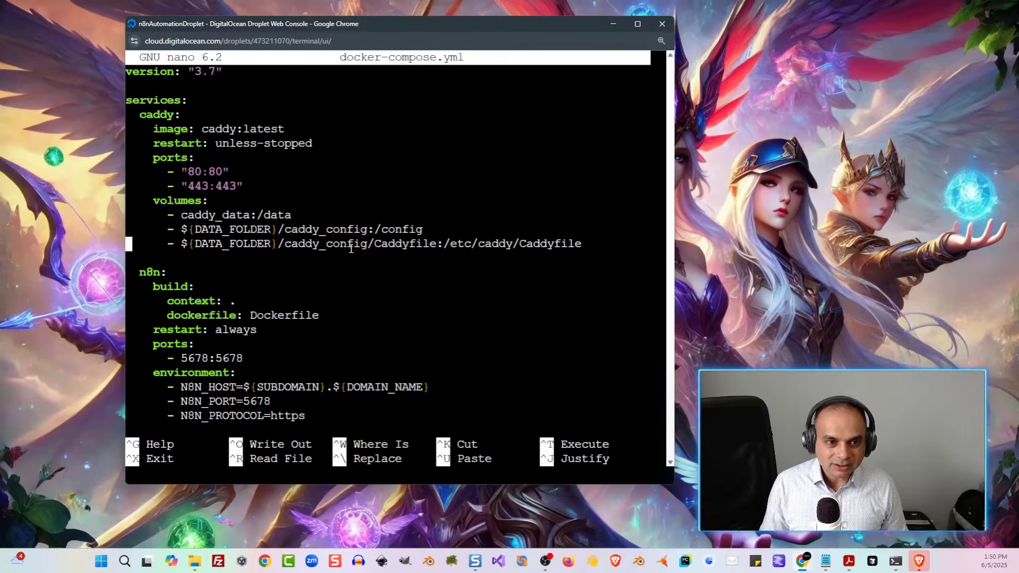
pyautogui.press('Down')
pyautogui.press('Down')
pyautogui.press('Down')
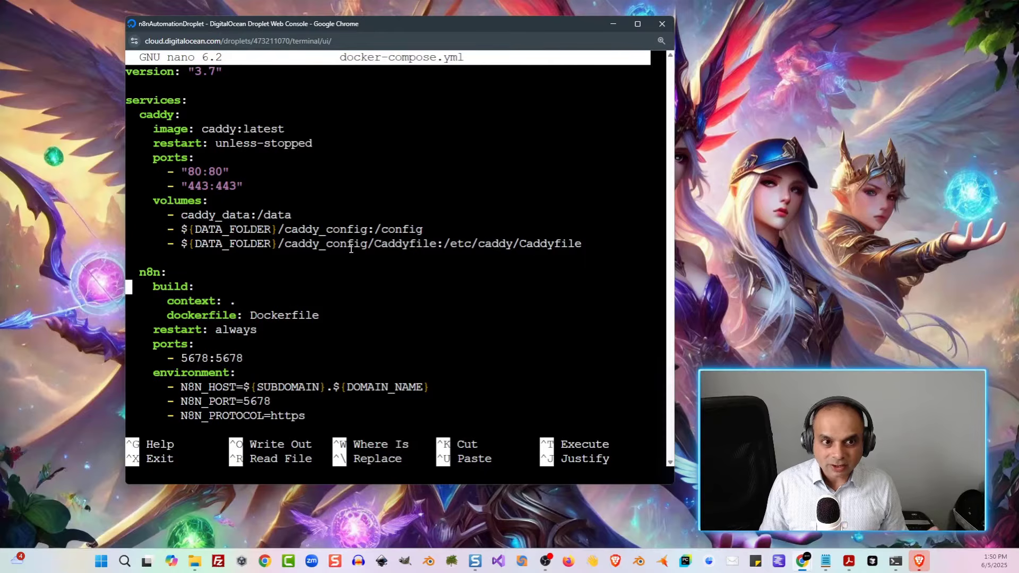
pyautogui.press('Down')
pyautogui.press('Down')
pyautogui.press('Down')
pyautogui.press('Down')
pyautogui.press('Down')
pyautogui.press('Down')
pyautogui.press('Down')
pyautogui.press('Down')
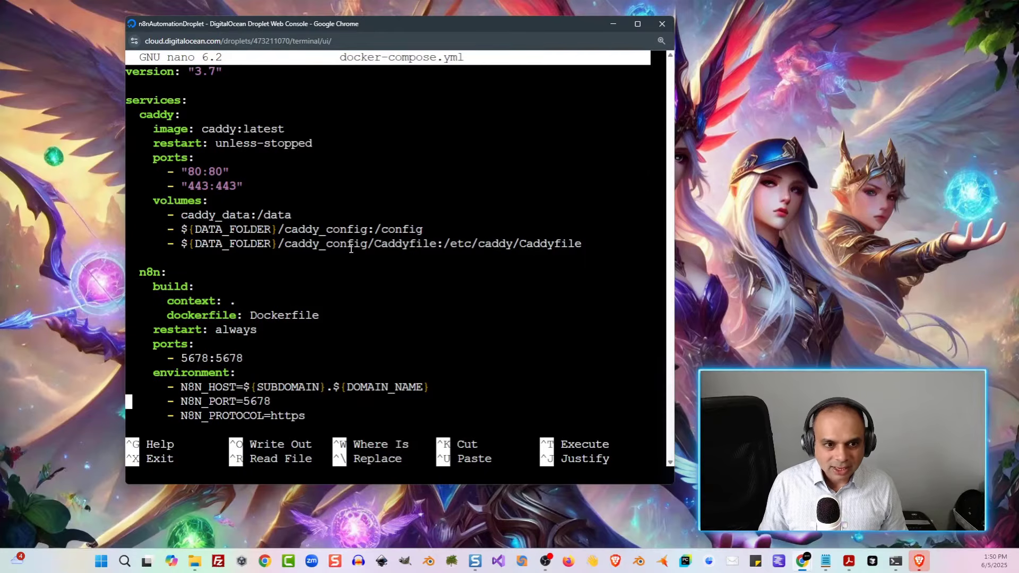
pyautogui.press('Down')
pyautogui.press('Down')
pyautogui.press('Down')
pyautogui.press('Down')
pyautogui.press('Down')
pyautogui.press('Down')
pyautogui.press('Down')
pyautogui.press('Down')
pyautogui.press('Down')
pyautogui.press('Down')
pyautogui.press('Down')
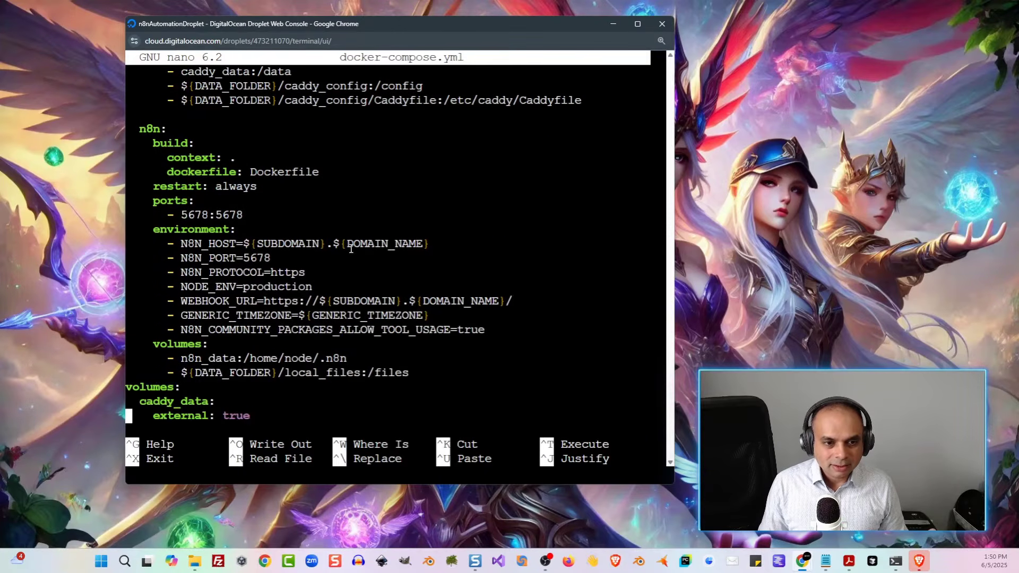
pyautogui.press('Up')
pyautogui.press('Up')
pyautogui.press('Down')
pyautogui.press('Down')
pyautogui.press('Down')
pyautogui.press('Down')
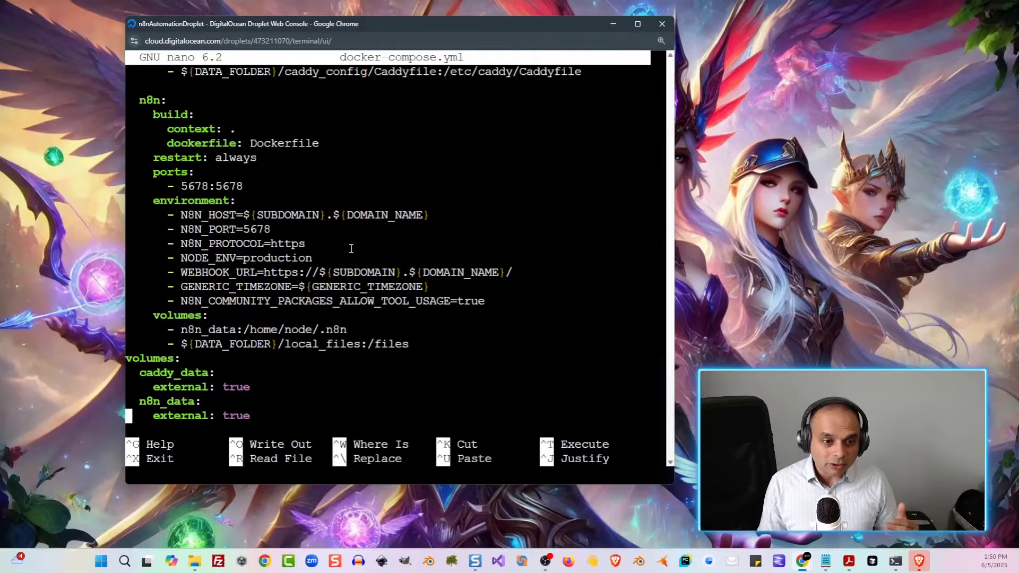
pyautogui.press('Down')
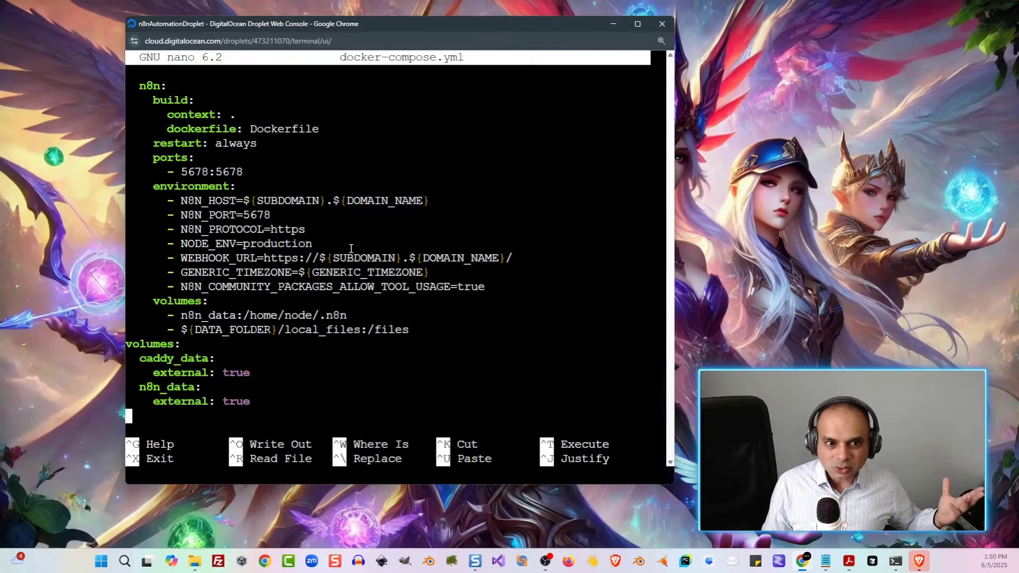
# - Examine the caddy_data and n8n_data entries in the volumes section at the end of the file
pyautogui.press('Up')
pyautogui.press('Up')
pyautogui.press('Up')
pyautogui.press('Up')
pyautogui.press('Down')
pyautogui.press('Down')
pyautogui.press('Down')
pyautogui.press('Down')
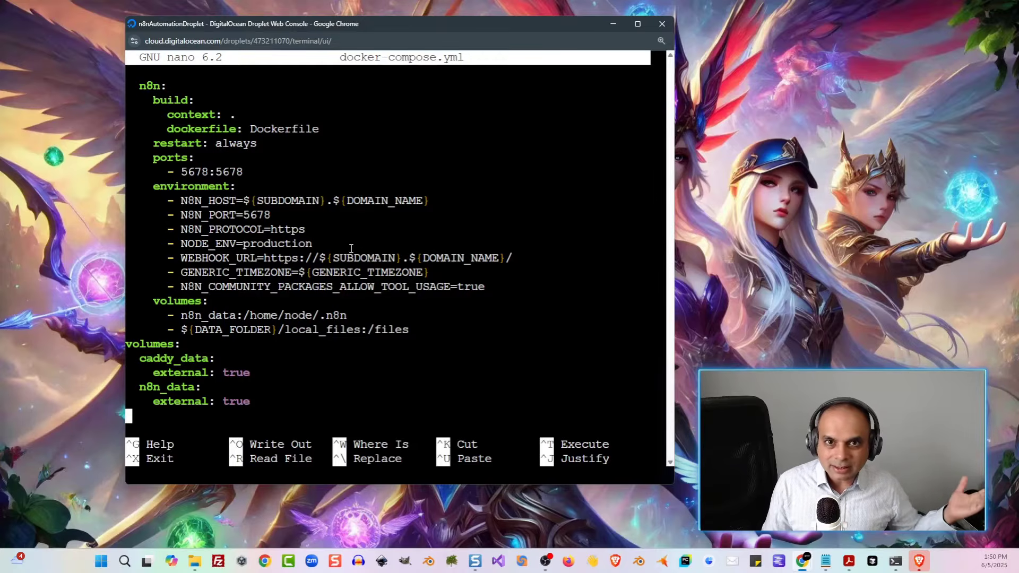
pyautogui.press('Left')
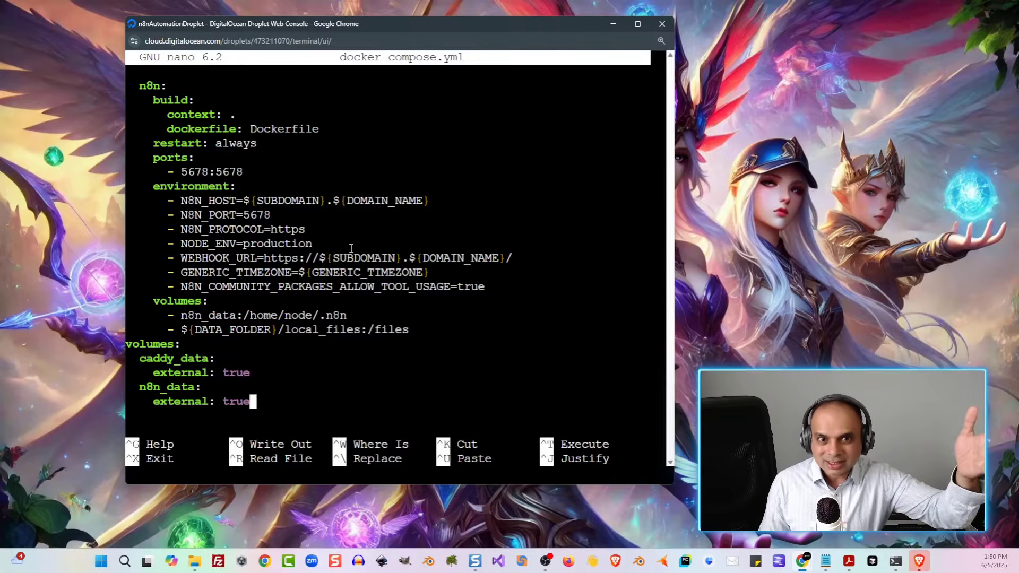
pyautogui.press('Up')
pyautogui.press('Right')
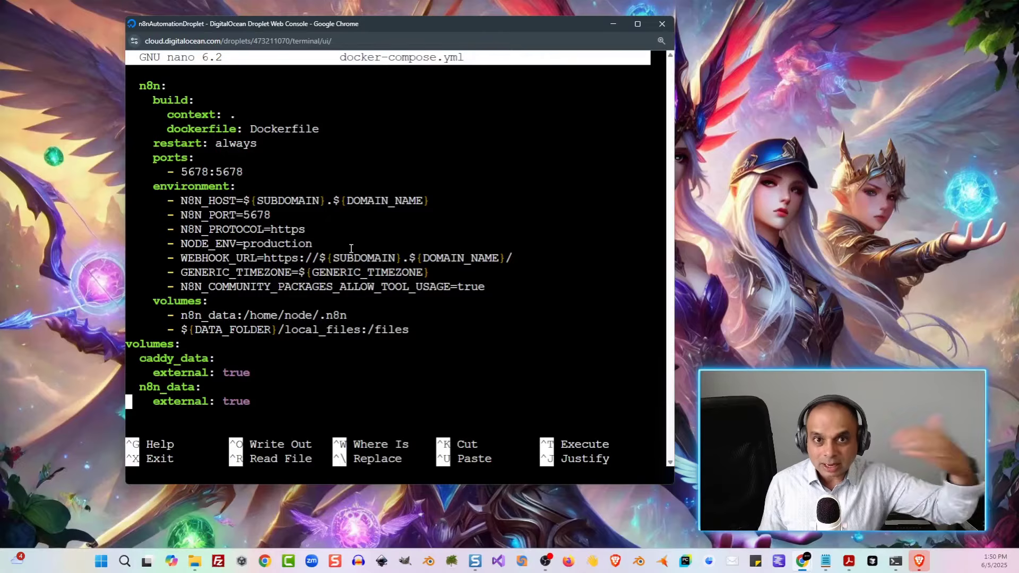
# - Go back through docker-compose.yml from the volumes section to the start of the file, stopping at the caddy service
pyautogui.press('Up')
pyautogui.press('Up')
pyautogui.press('Up')
pyautogui.press('Up')
pyautogui.press('Up')
pyautogui.press('Up')
pyautogui.press('Up')
pyautogui.press('Up')
pyautogui.press('Up')
pyautogui.press('Up')
pyautogui.press('Up')
pyautogui.press('Up')
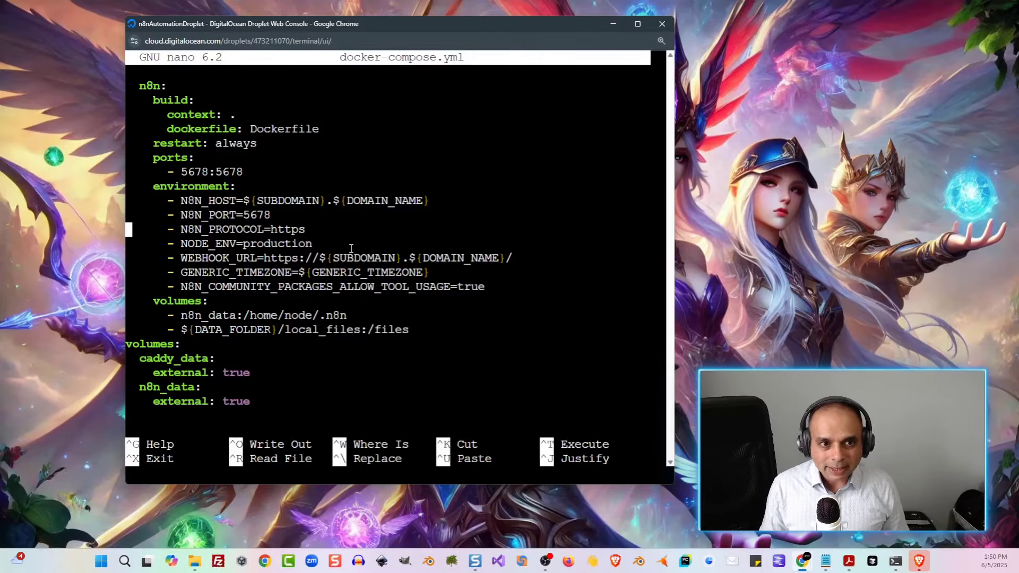
pyautogui.press('Up')
pyautogui.press('Up')
pyautogui.press('Up')
pyautogui.press('Up')
pyautogui.press('Up')
pyautogui.press('Up')
pyautogui.press('Up')
pyautogui.press('Up')
pyautogui.press('Up')
pyautogui.press('Up')
pyautogui.press('Up')
pyautogui.press('Up')
pyautogui.press('Up')
pyautogui.press('Up')
pyautogui.press('Up')
pyautogui.press('Up')
pyautogui.press('Up')
pyautogui.press('Up')
pyautogui.press('Up')
pyautogui.press('Up')
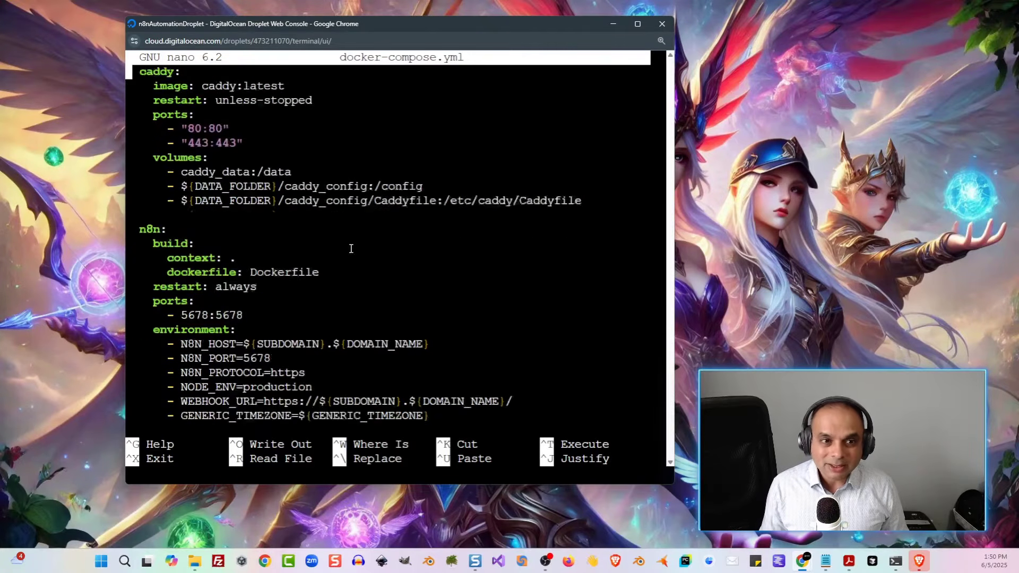
pyautogui.press('Down')
pyautogui.press('Down')
pyautogui.press('Down')
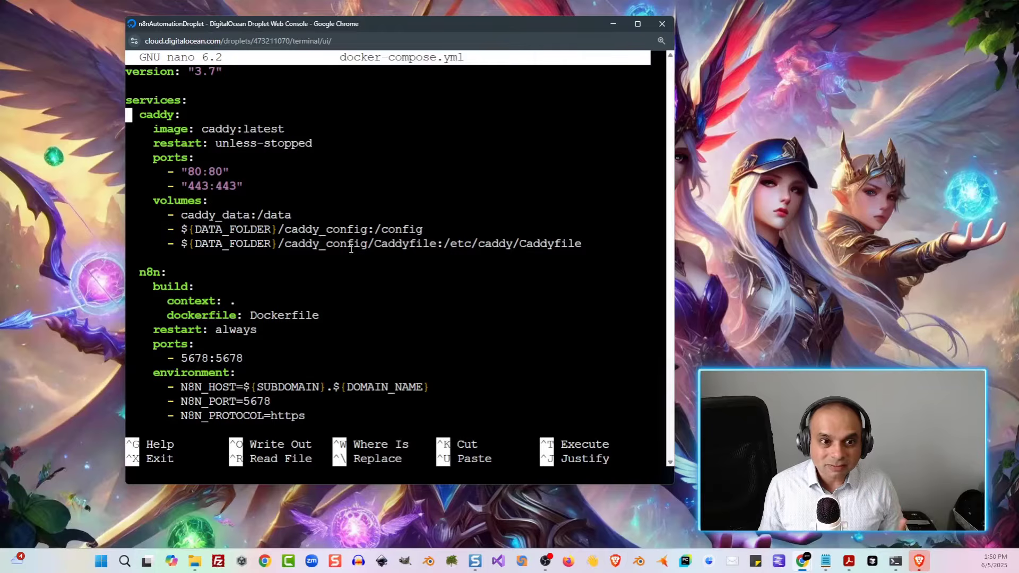
# - Insert two blank lines between the n8n service's last volume entry and the top-level volumes section of docker-compose.yml
pyautogui.press('Down')
pyautogui.press('Down')
pyautogui.press('Down')
pyautogui.press('Down')
pyautogui.press('Down')
pyautogui.press('Down')
pyautogui.press('Down')
pyautogui.press('Down')
pyautogui.press('Down')
pyautogui.press('Down')
pyautogui.press('Down')
pyautogui.press('Down')
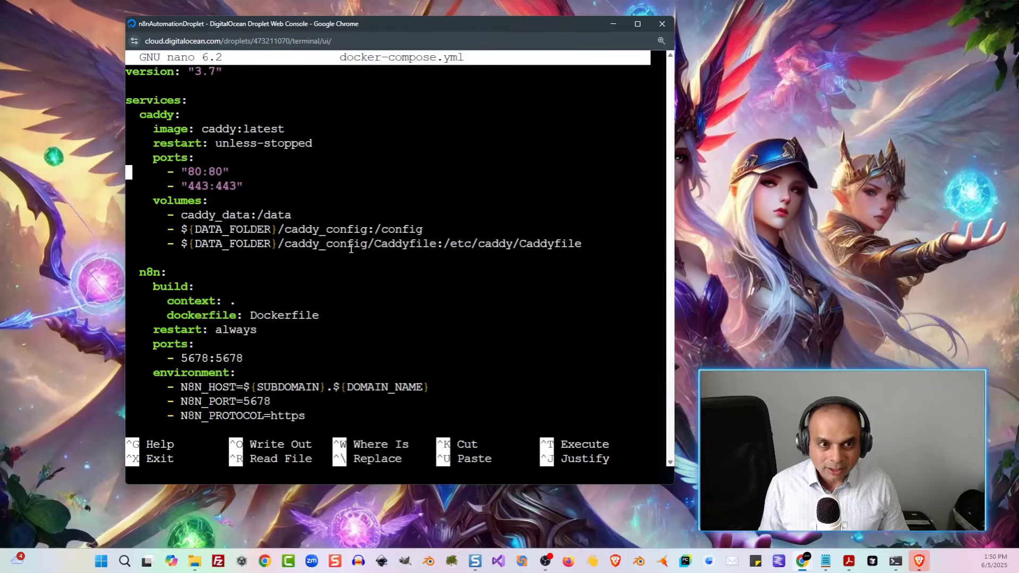
pyautogui.press('Down')
pyautogui.press('Down')
pyautogui.press('Down')
pyautogui.press('Down')
pyautogui.press('Down')
pyautogui.press('Down')
pyautogui.press('Down')
pyautogui.press('Down')
pyautogui.press('Down')
pyautogui.press('Down')
pyautogui.press('Down')
pyautogui.press('Down')
pyautogui.press('Down')
pyautogui.press('Down')
pyautogui.press('Down')
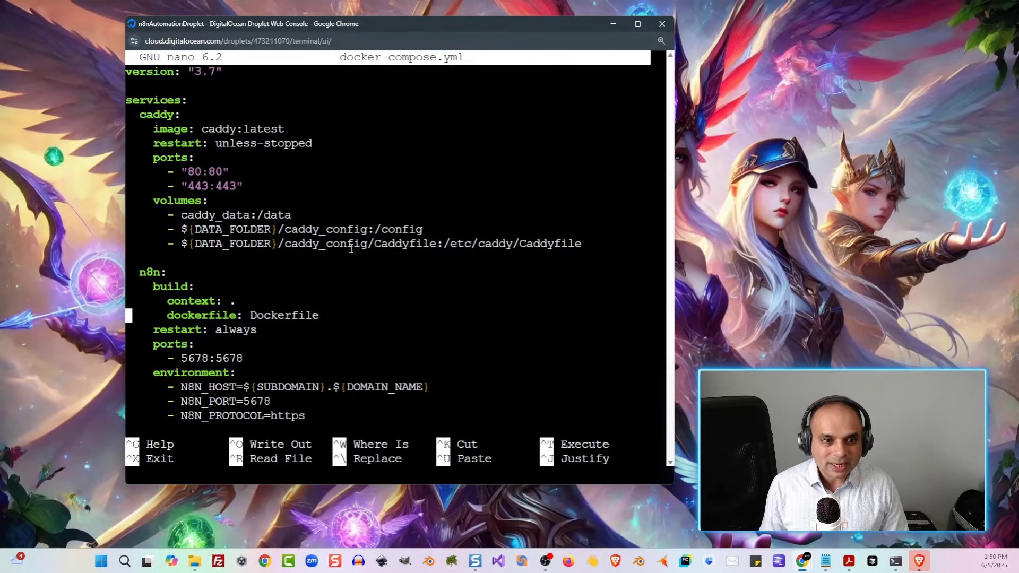
pyautogui.press('Down')
pyautogui.press('Down')
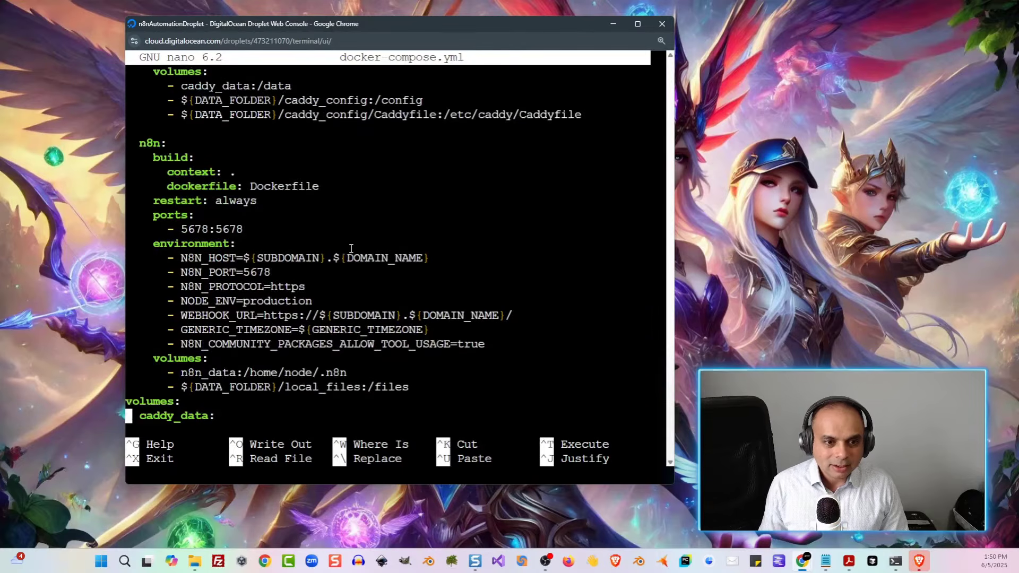
pyautogui.press('Up')
pyautogui.press('Return')
pyautogui.press('Return')
pyautogui.press('Up')
pyautogui.press('Up')
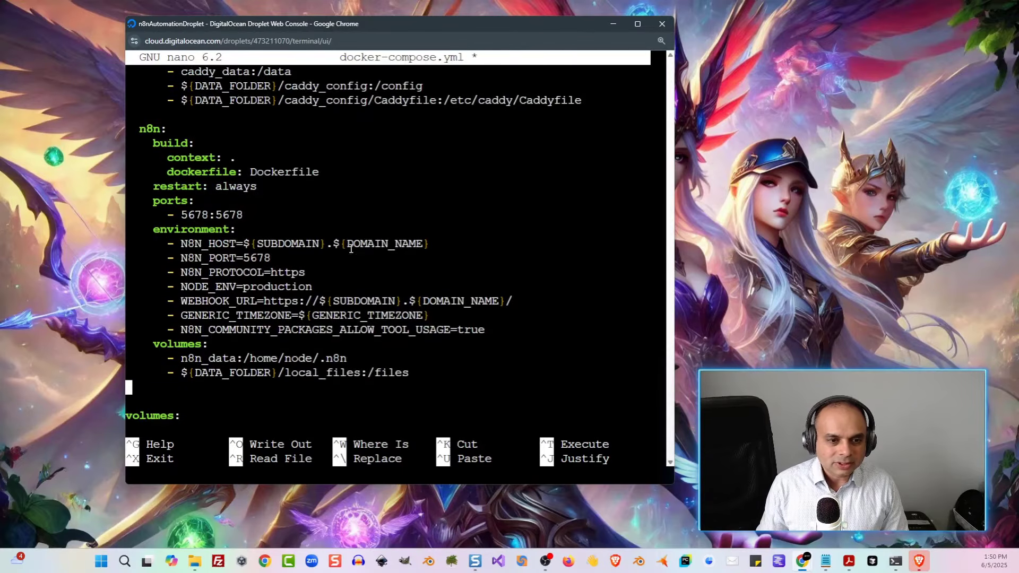
# - Add a mysql: service key below the n8n service, separated by a blank line and indented two spaces
pyautogui.press('Return')
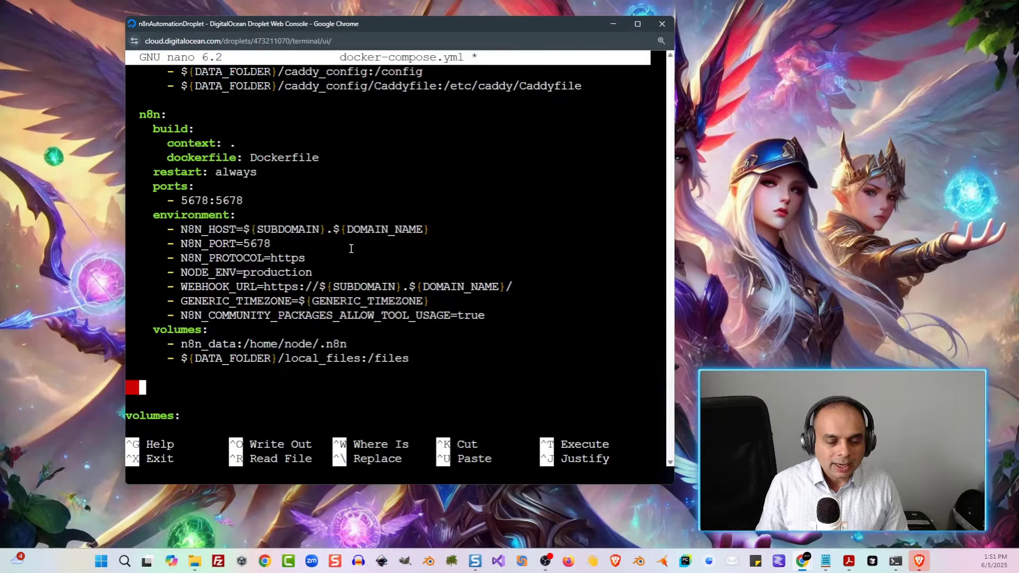
pyautogui.write('mysql')
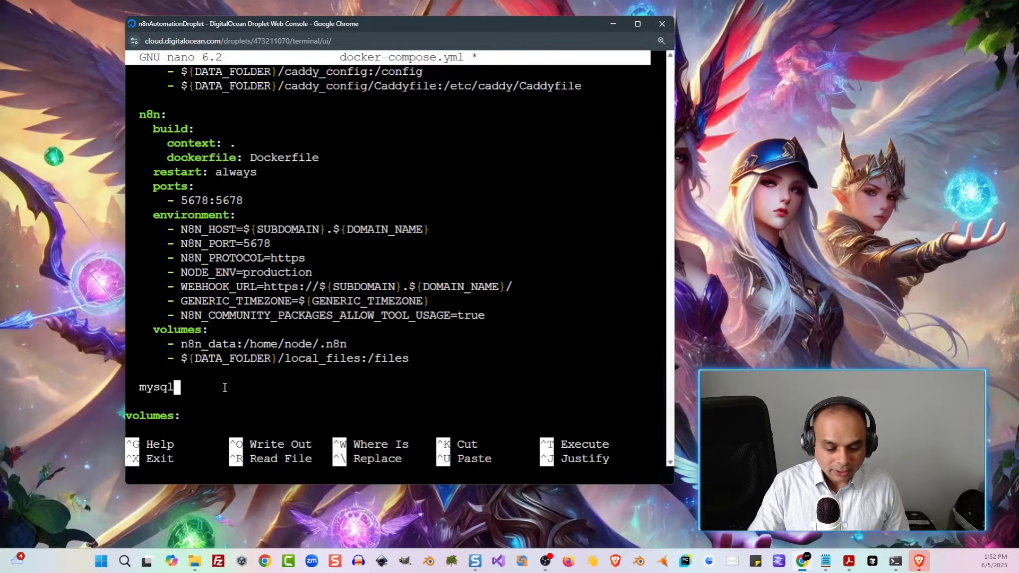
pyautogui.write(':')
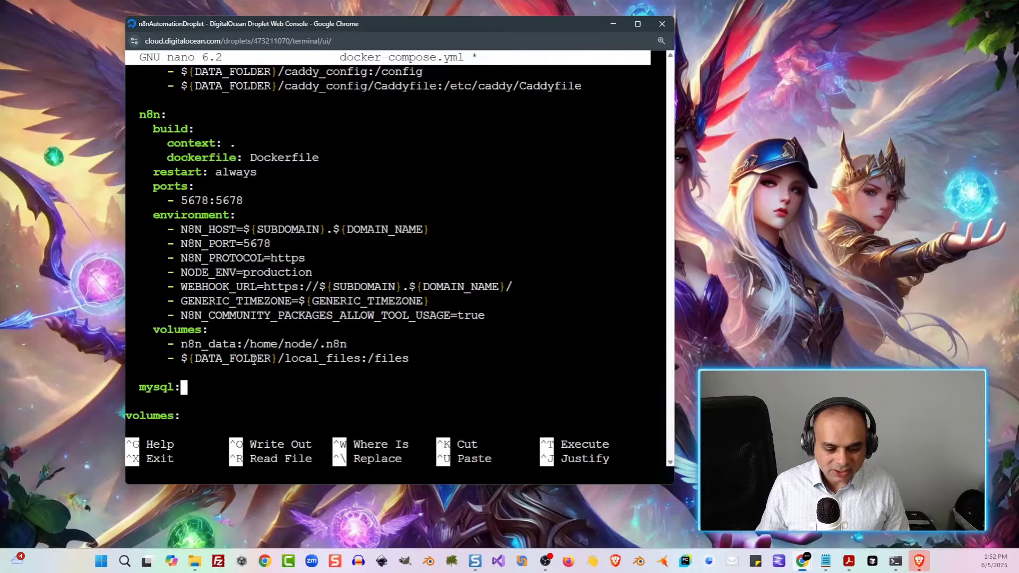
# - Examine the top-level volumes section through to the end of the file, then return to the mysql: line
pyautogui.press('Down')
pyautogui.press('Down')
pyautogui.press('Down')
pyautogui.write('caddy_data:     external: true   n8n_data:     external: true')
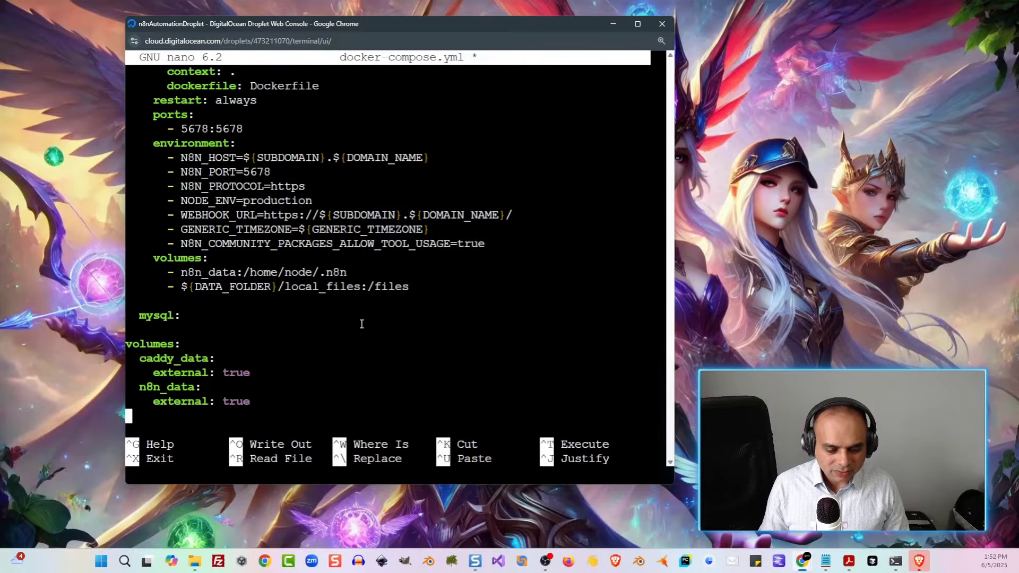
pyautogui.press('Up')
pyautogui.press('Up')
pyautogui.press('Up')
pyautogui.press('Up')
pyautogui.press('Up')
pyautogui.press('Up')
pyautogui.press('Up')
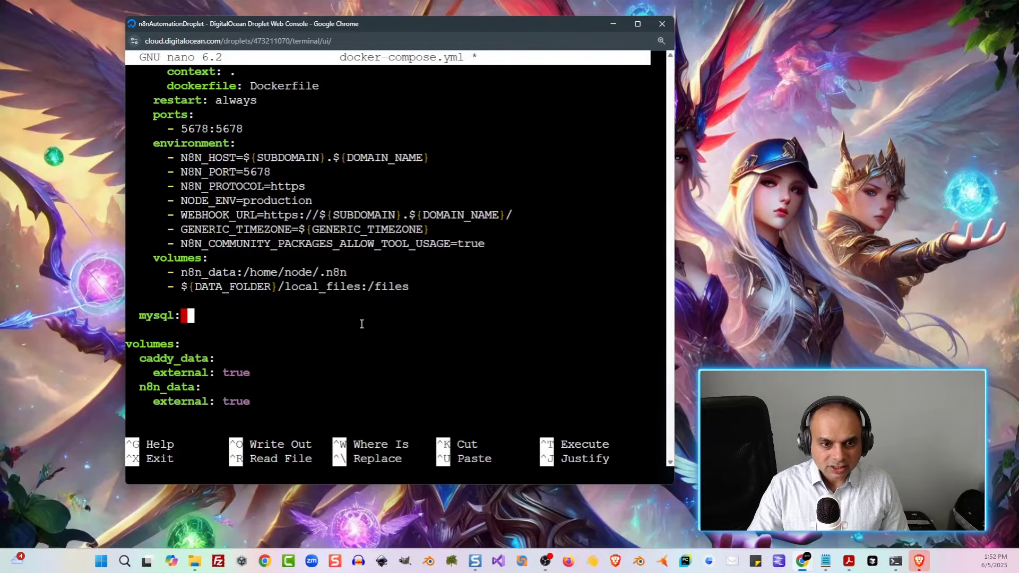
# - Remove the trailing space after mysql: and give the service the image mysql:8.0, indented four spaces
pyautogui.press('BackSpace')
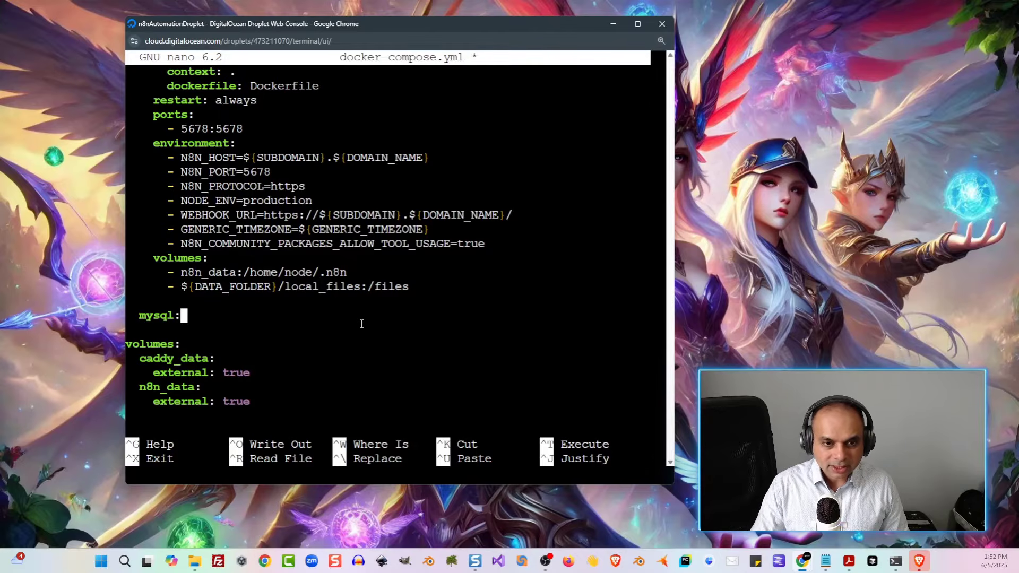
pyautogui.press('Return')
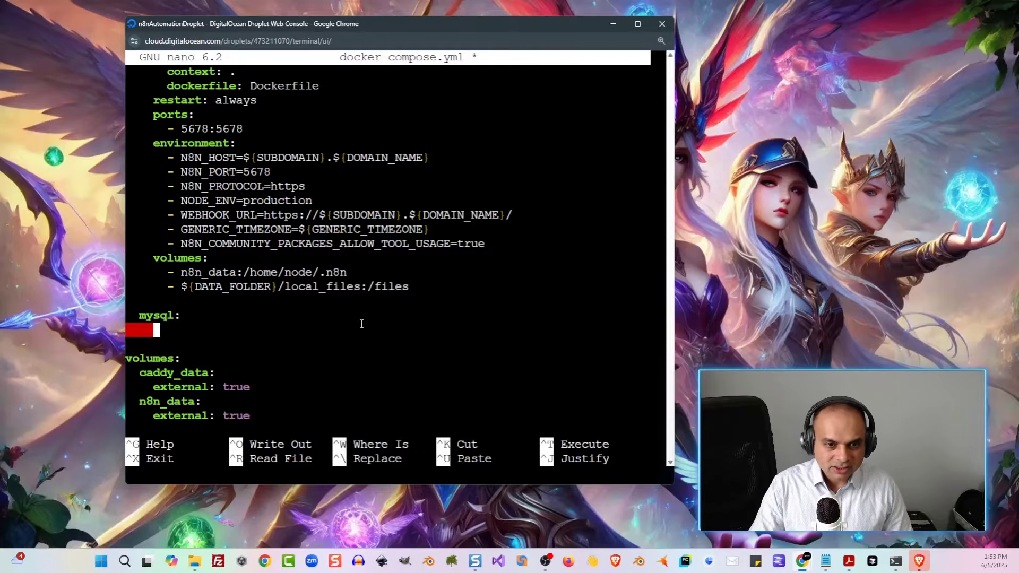
pyautogui.write('image: my')
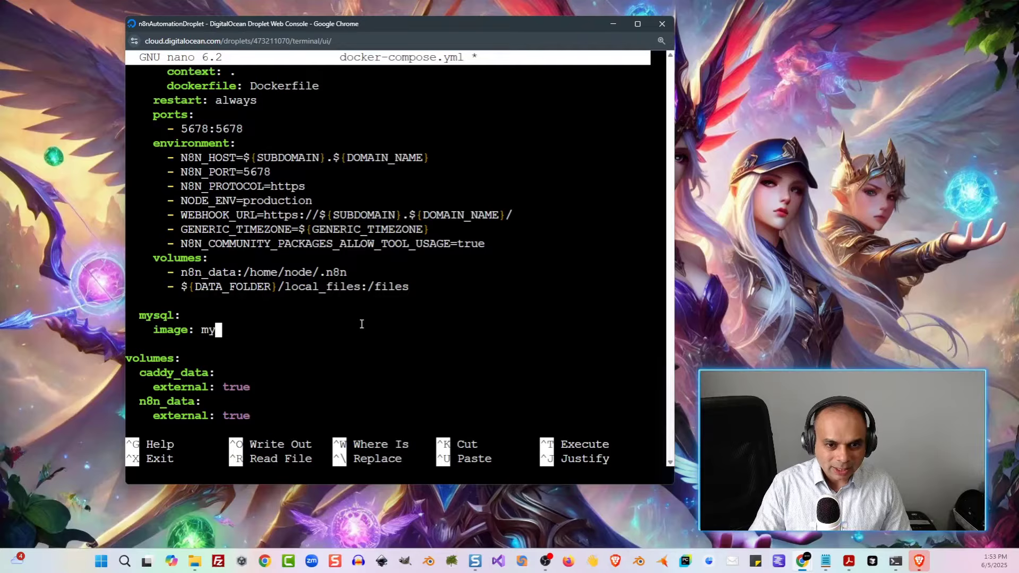
pyautogui.write('sql:')
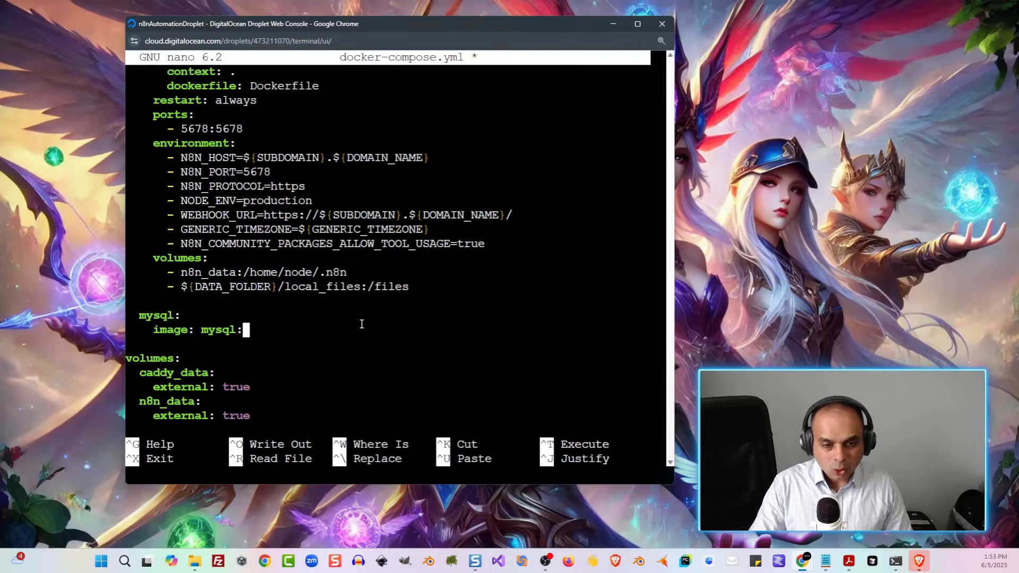
pyautogui.write('8.0')
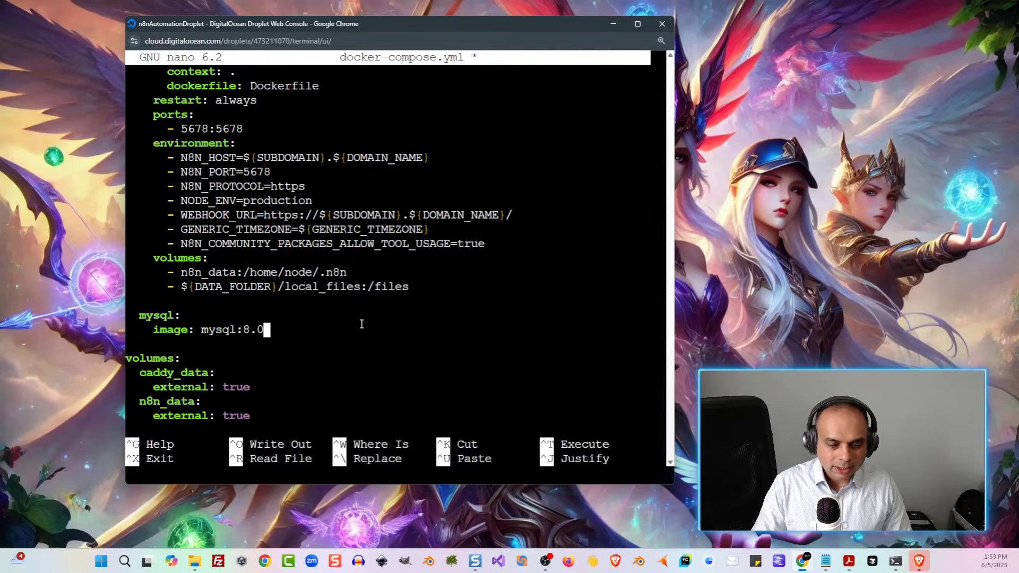
# - Set the mysql service's container_name to n8n-mysql on a new line below the image
pyautogui.press('Return')
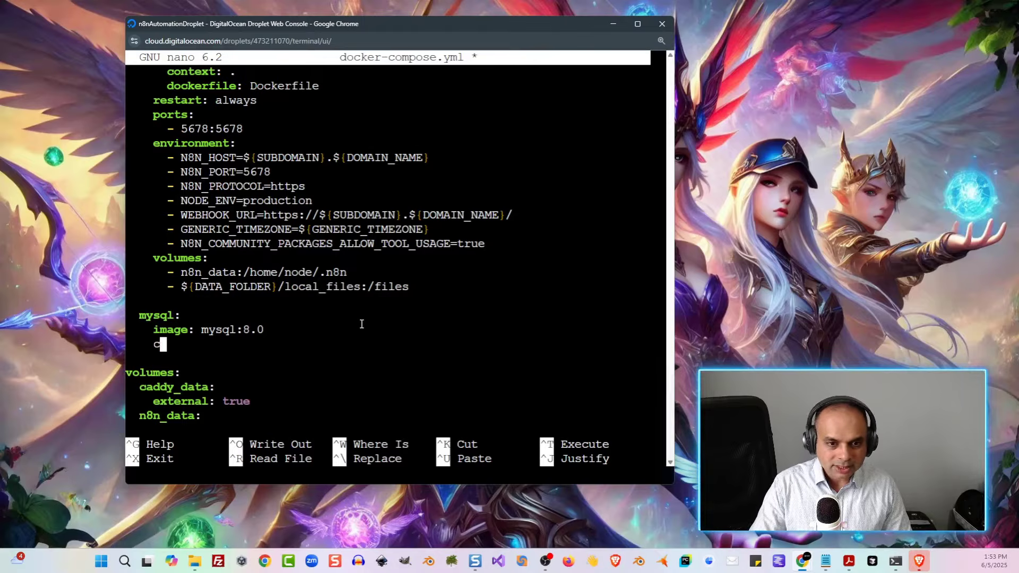
pyautogui.write('container_name')
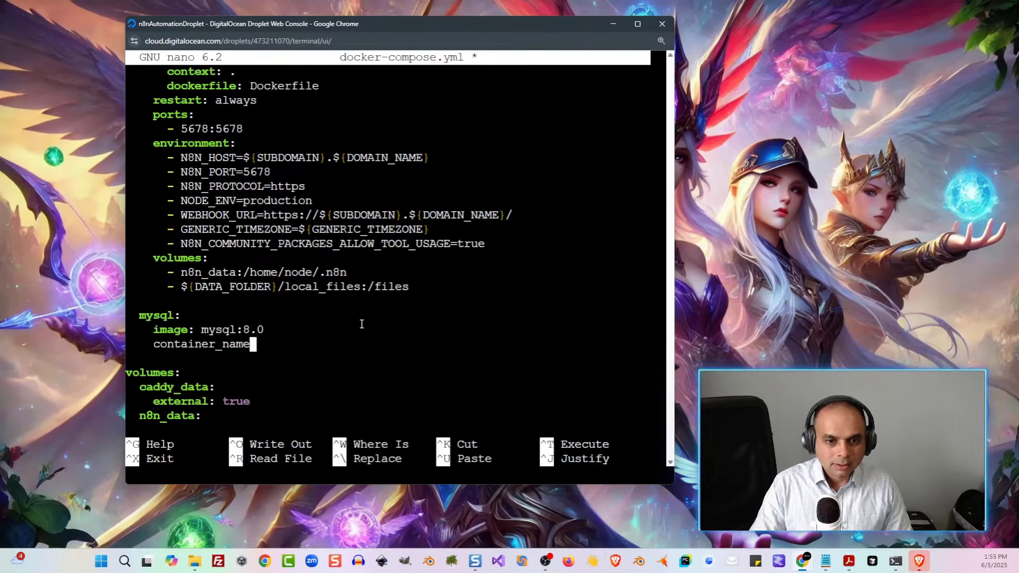
pyautogui.write(': n')
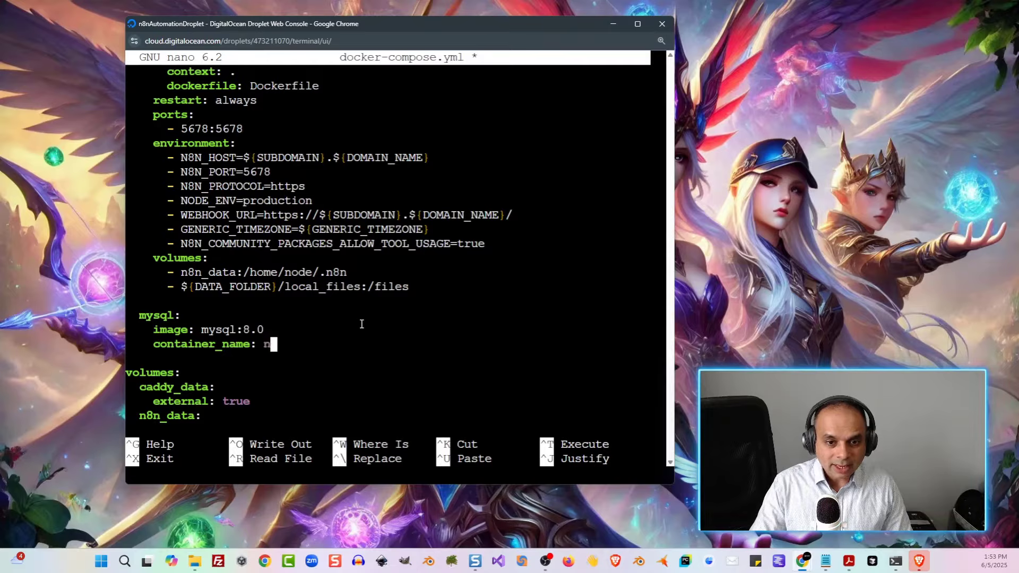
pyautogui.write('8n-mysql')
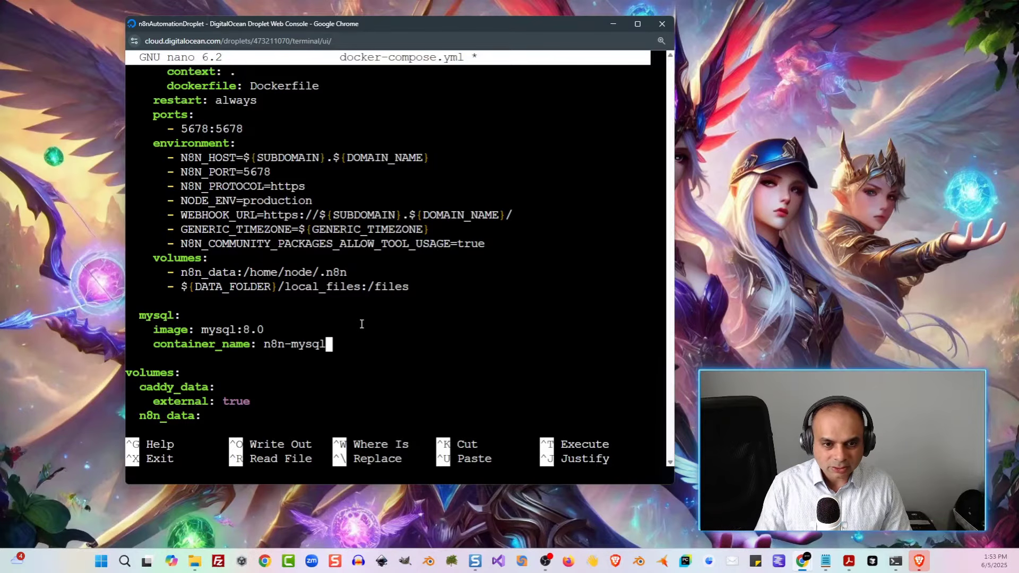
# - Add restart: always to the mysql service below its container_name
pyautogui.press('Return')
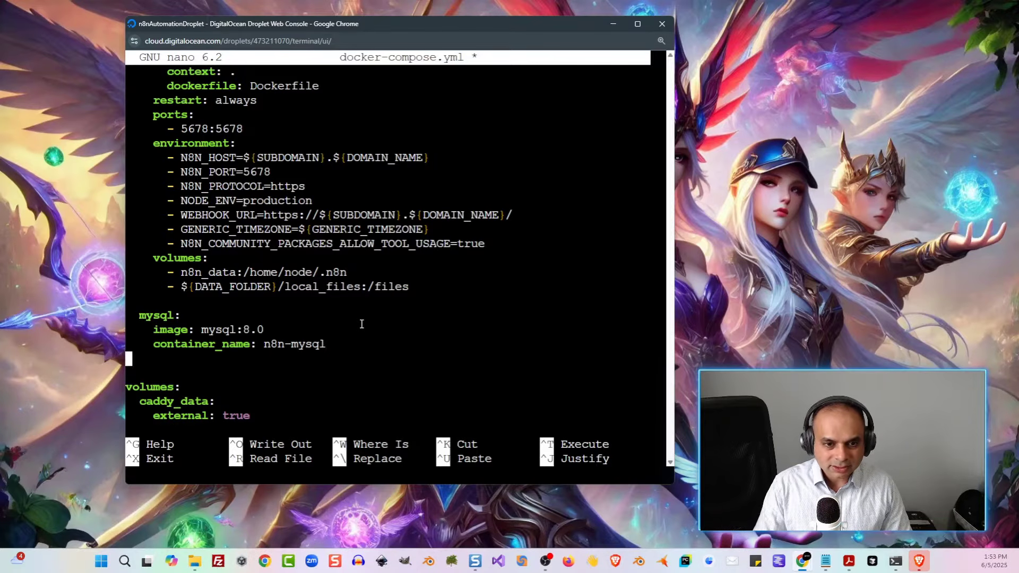
pyautogui.write('restart')
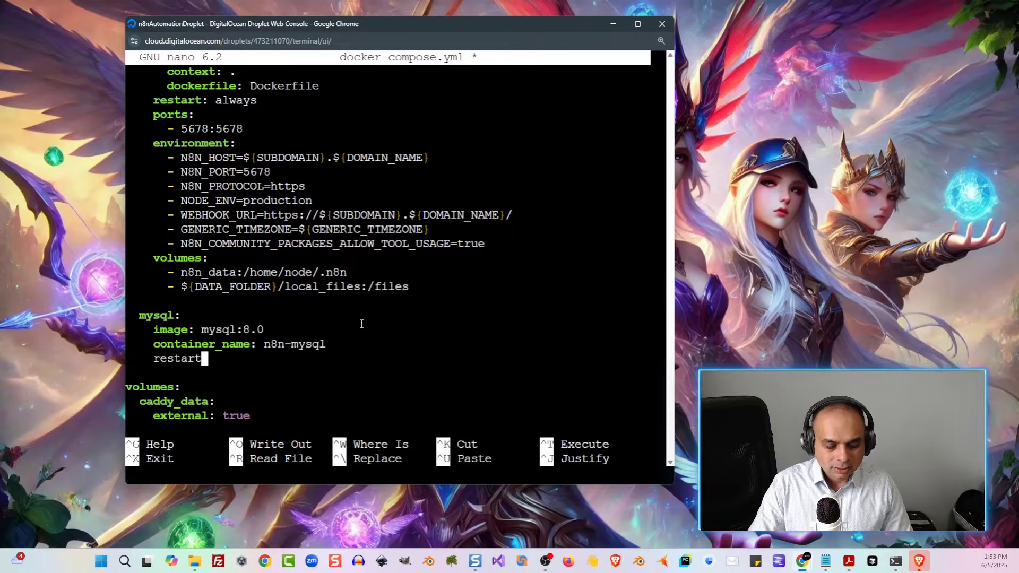
pyautogui.write(': always')
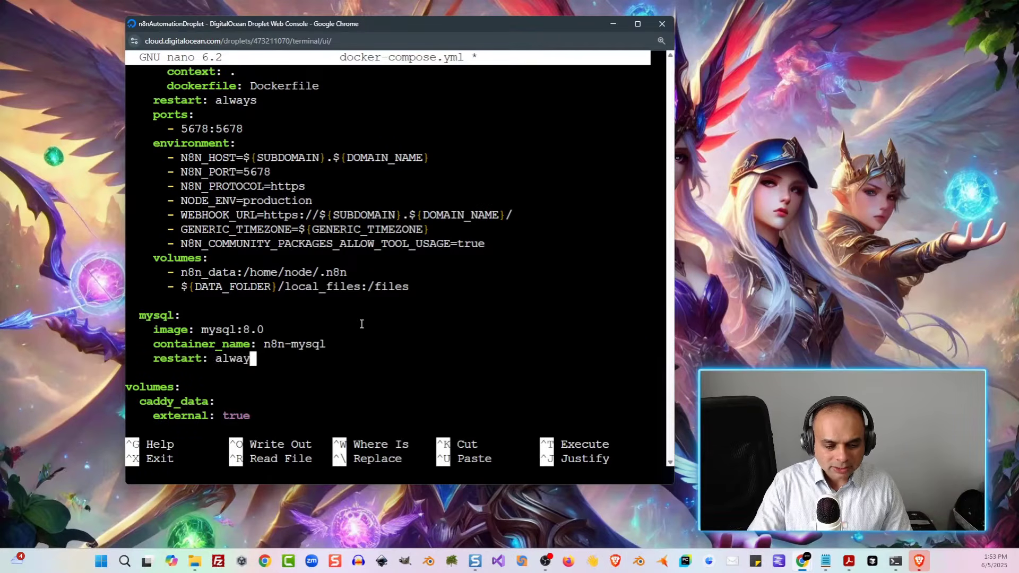
# - Go back up through docker-compose.yml from the mysql service to the version line
pyautogui.press('Up')
pyautogui.press('Up')
pyautogui.press('Up')
pyautogui.press('Up')
pyautogui.press('Up')
pyautogui.press('Up')
pyautogui.press('Up')
pyautogui.press('Up')
pyautogui.press('Up')
pyautogui.press('Up')
pyautogui.press('Up')
pyautogui.press('Up')
pyautogui.press('Up')
pyautogui.press('Up')
pyautogui.press('Up')
pyautogui.press('Up')
pyautogui.press('Up')
pyautogui.press('Up')
pyautogui.press('Up')
pyautogui.press('Up')
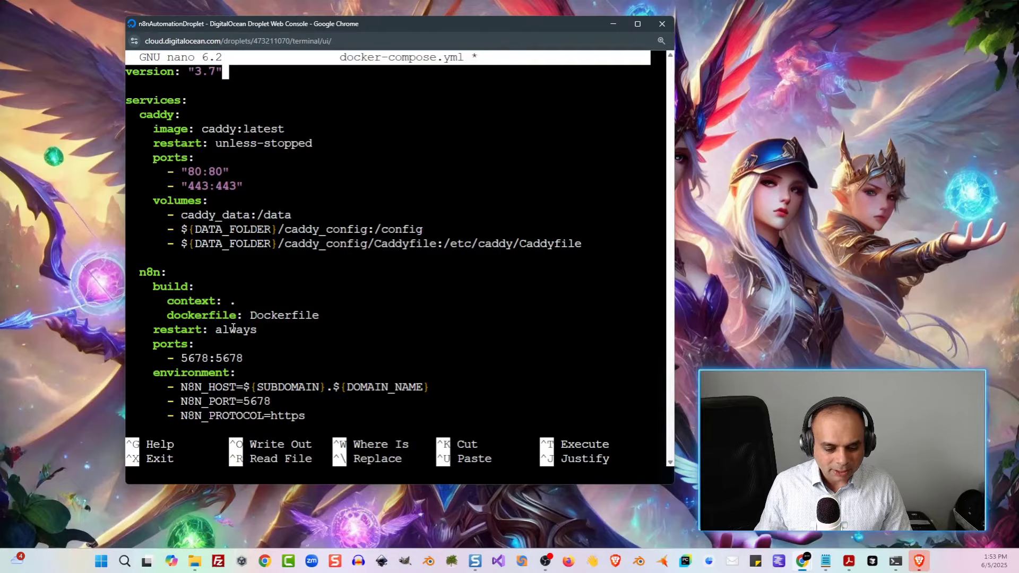
# - Review the caddy, n8n and mysql services and the volumes section, going down to the end of docker-compose.yml
pyautogui.press('Down')
pyautogui.press('Down')
pyautogui.press('Down')
pyautogui.press('Down')
pyautogui.press('Down')
pyautogui.press('Down')
pyautogui.press('Down')
pyautogui.press('Down')
pyautogui.press('Down')
pyautogui.press('Down')
pyautogui.press('Down')
pyautogui.press('Down')
pyautogui.press('Down')
pyautogui.press('Down')
pyautogui.press('Down')
pyautogui.press('Down')
pyautogui.press('Down')
pyautogui.press('Down')
pyautogui.press('Down')
pyautogui.press('Down')
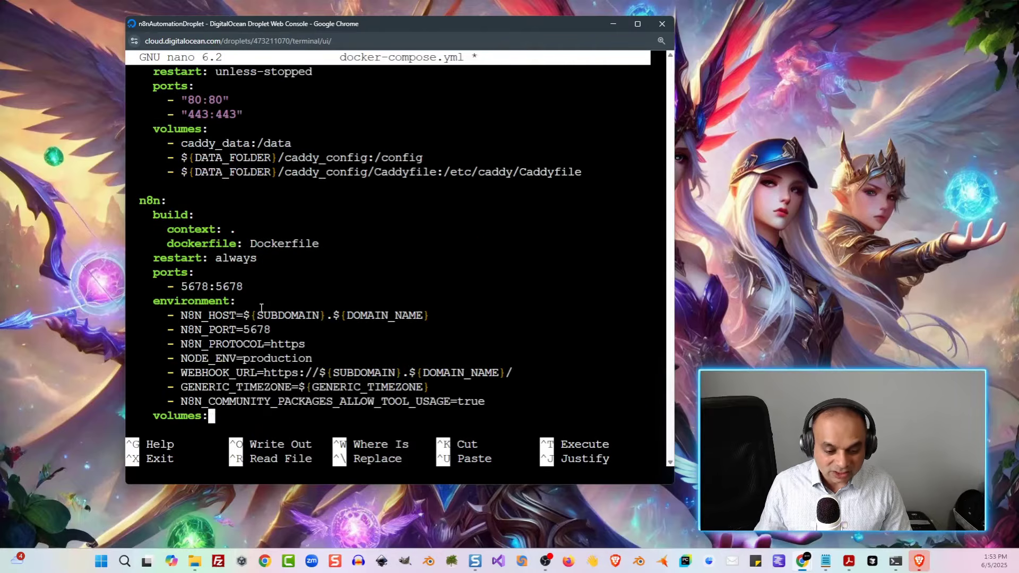
pyautogui.press('Down')
pyautogui.press('Down')
pyautogui.press('Down')
pyautogui.press('Down')
pyautogui.press('Down')
pyautogui.press('Down')
pyautogui.press('Down')
pyautogui.press('Down')
pyautogui.press('Down')
pyautogui.press('Down')
pyautogui.press('Down')
pyautogui.press('Down')
pyautogui.press('Down')
pyautogui.press('Down')
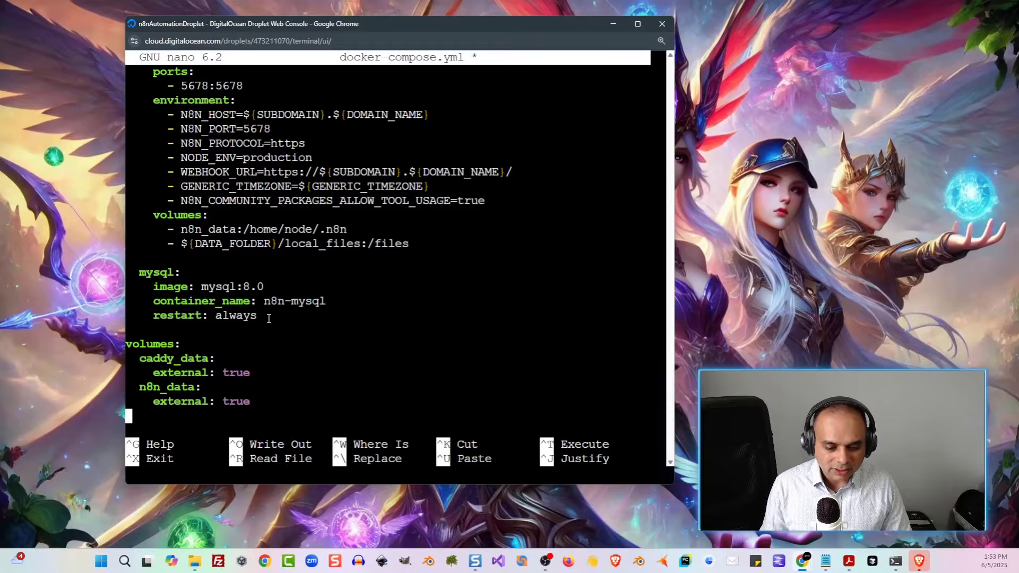
# - Add an environment: key to the mysql service below restart: always and start an indented line under it
pyautogui.press('Left')
pyautogui.press('Up')
pyautogui.press('Up')
pyautogui.press('Up')
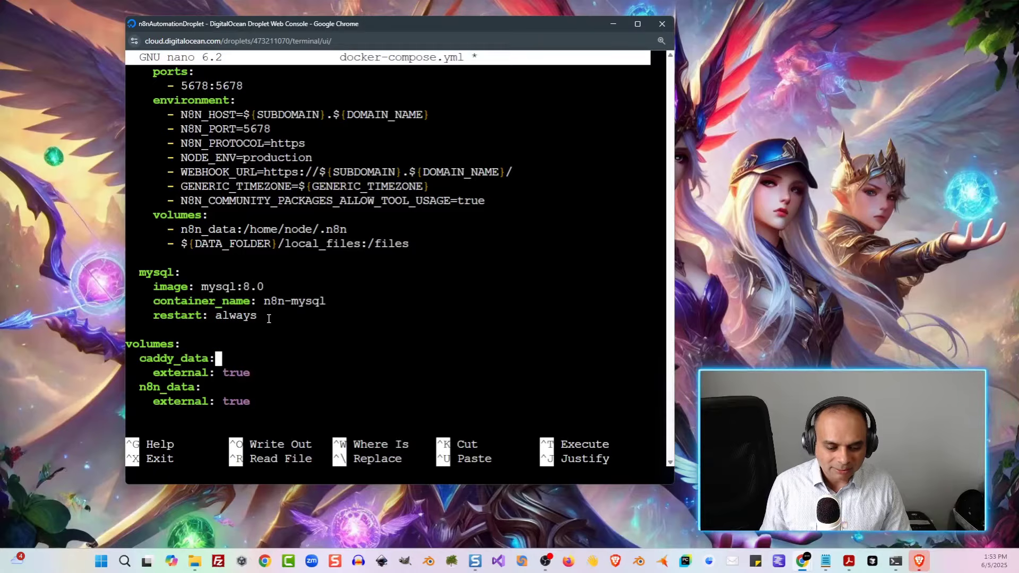
pyautogui.press('Up')
pyautogui.press('Up')
pyautogui.press('Up')
pyautogui.press('End')
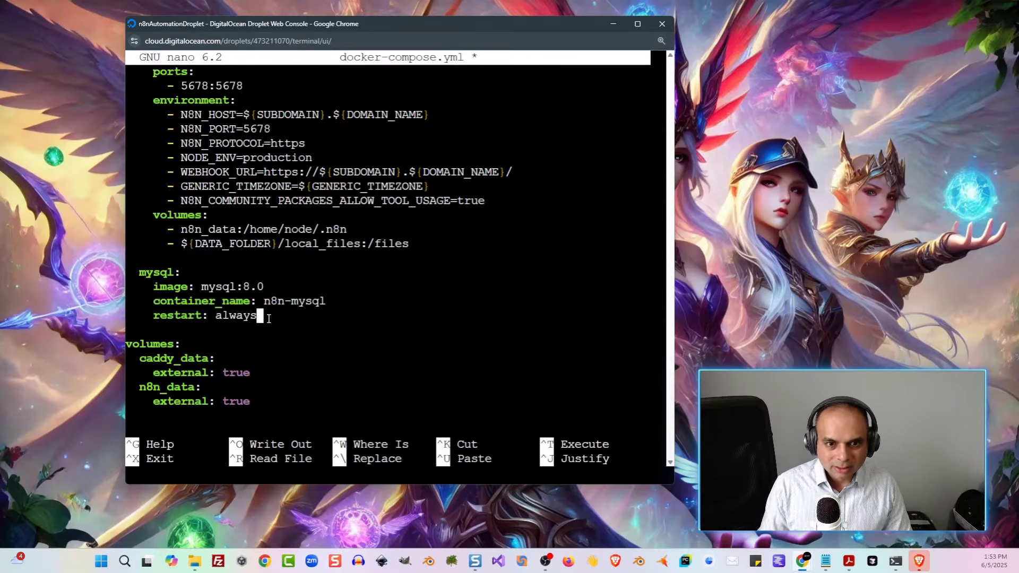
pyautogui.press('Return')
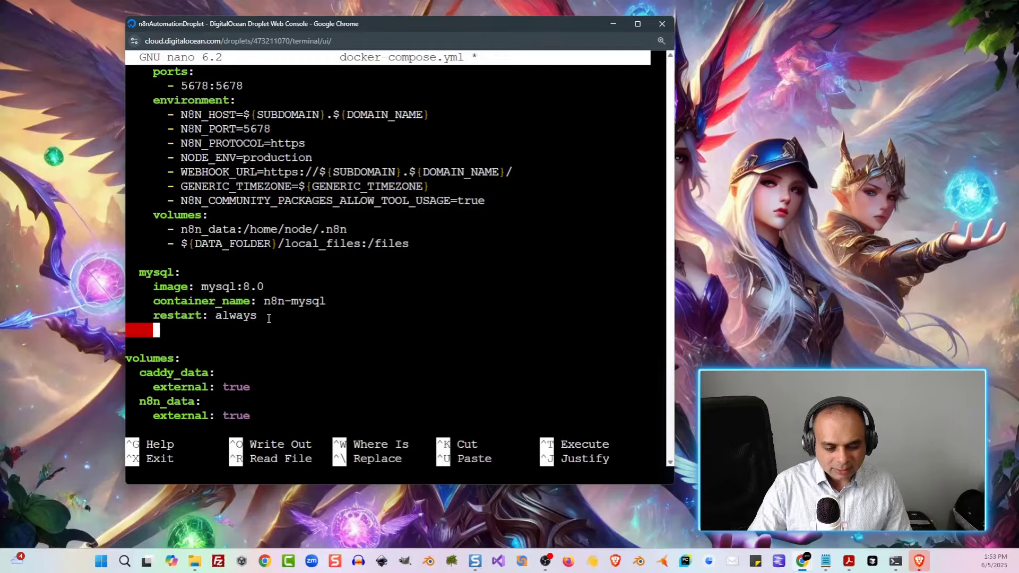
pyautogui.write('environmen')
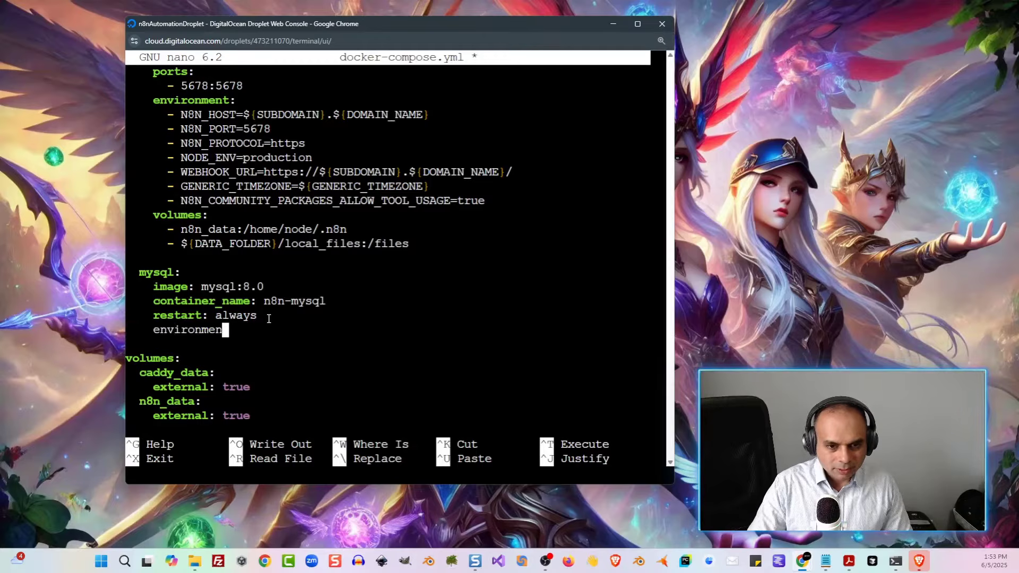
pyautogui.write('t:')
pyautogui.press('Return')
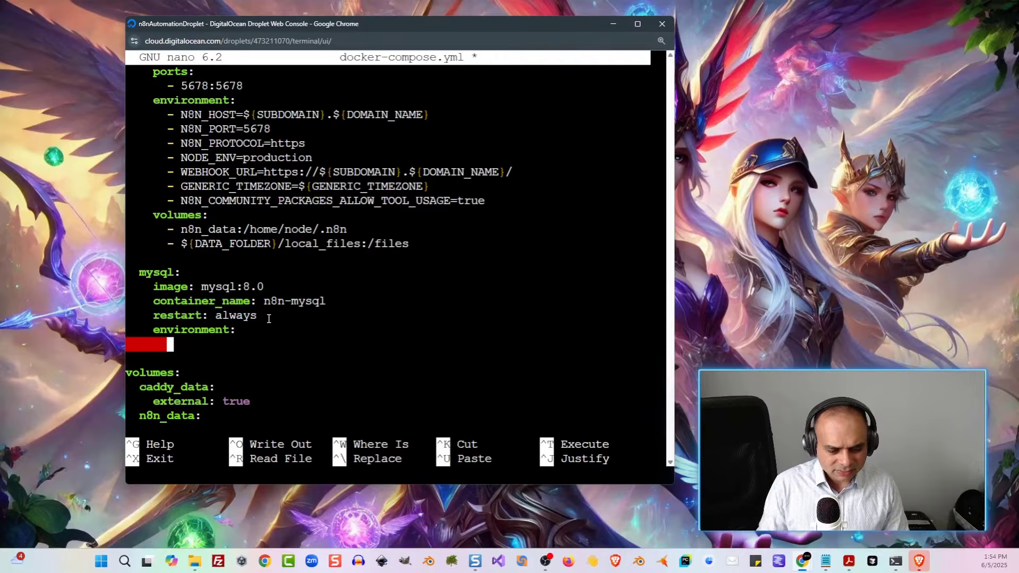
# - Check the indentation of the empty line under the mysql service's environment key
pyautogui.press('Left')
pyautogui.press('Left')
pyautogui.press('Left')
pyautogui.press('Left')
pyautogui.press('Left')
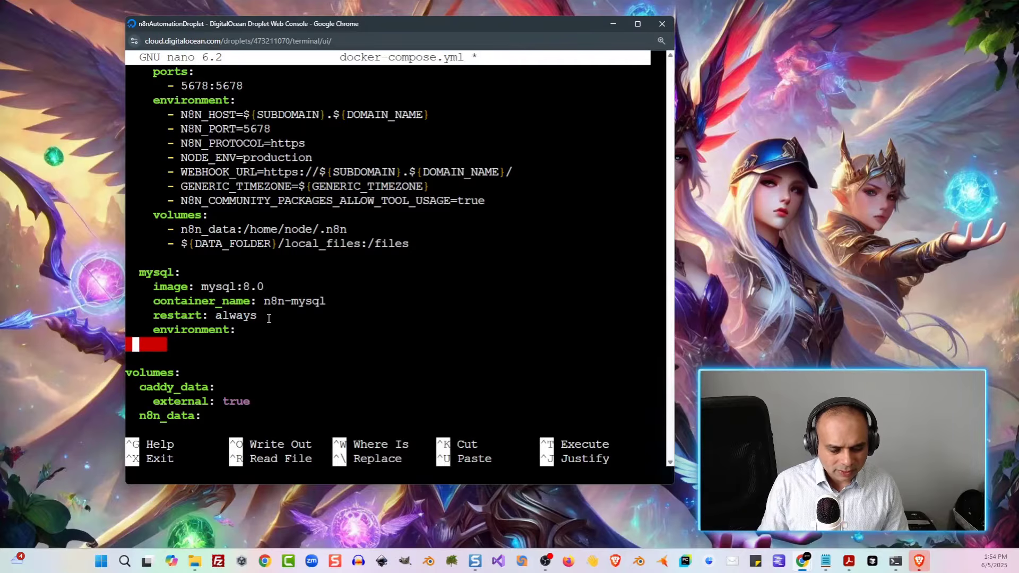
pyautogui.press('Right')
pyautogui.press('Right')
pyautogui.press('Right')
pyautogui.press('Right')
pyautogui.press('Right')
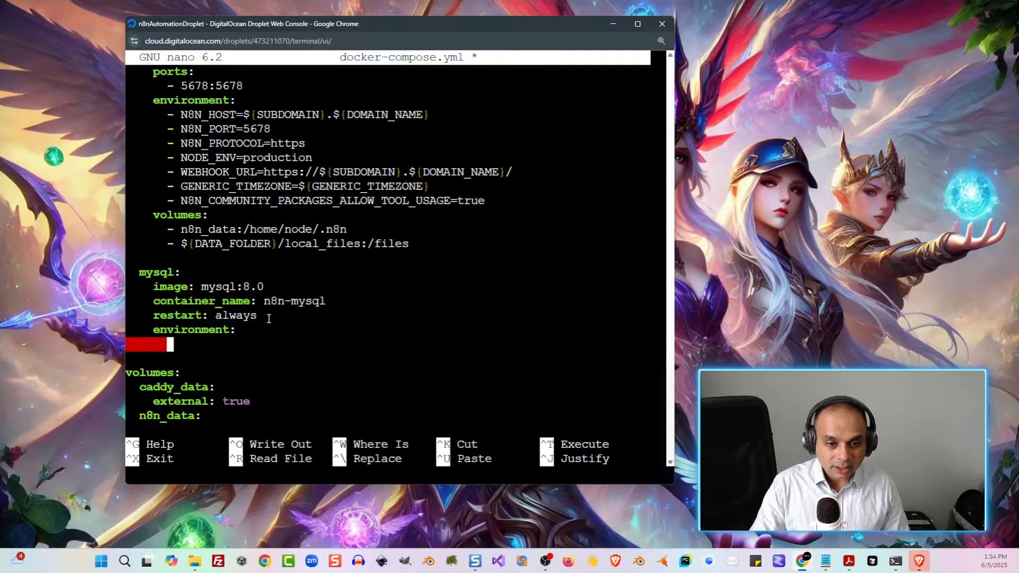
# - Add the MYSQL_ROOT_PASSWORD variable under the mysql service's environment and paste the root password as its value
pyautogui.write('MYSQL_')
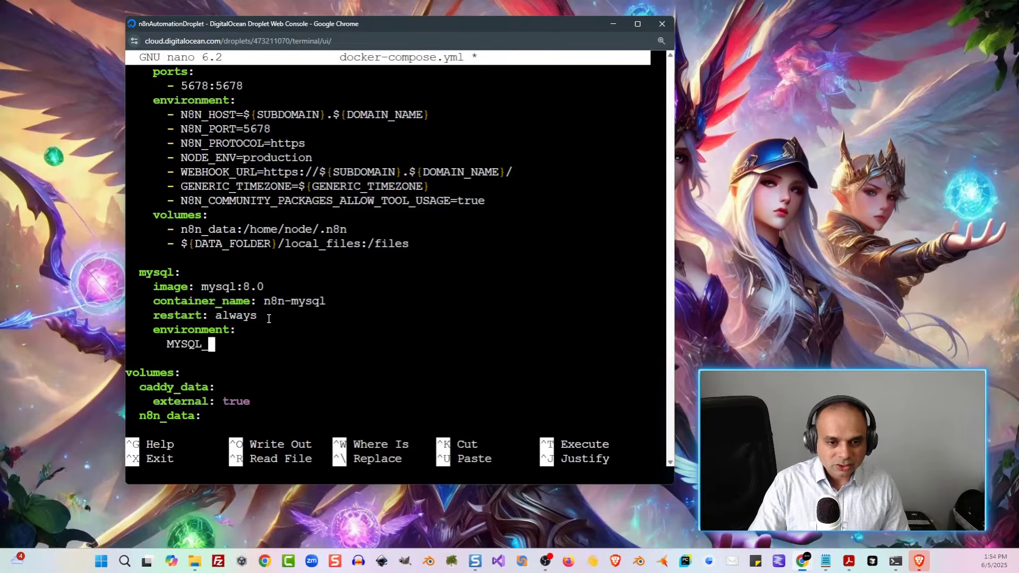
pyautogui.write('ROOT_PASSWORD:')
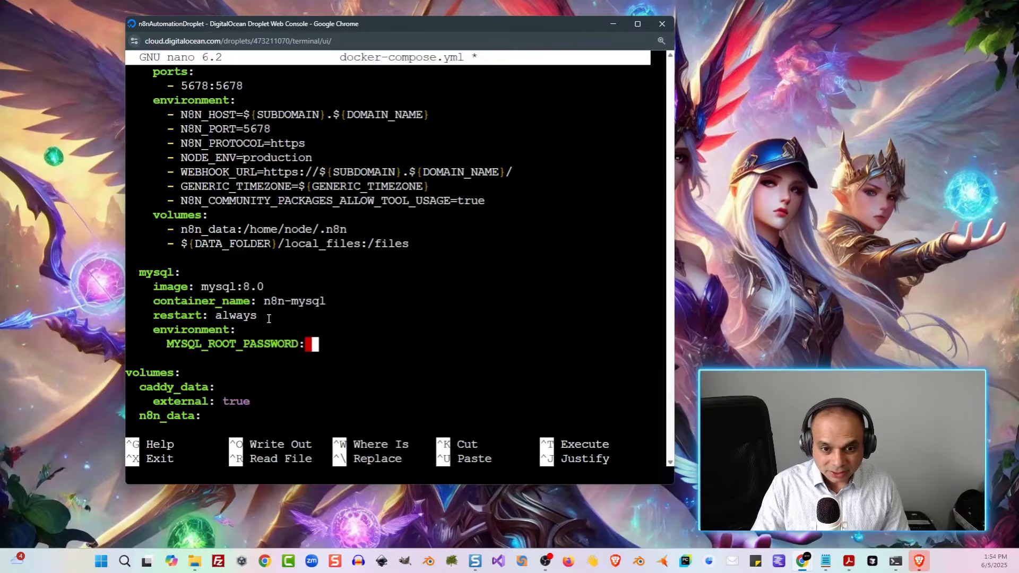
pyautogui.hotkey('ctrl', 'v')
pyautogui.press('Return')
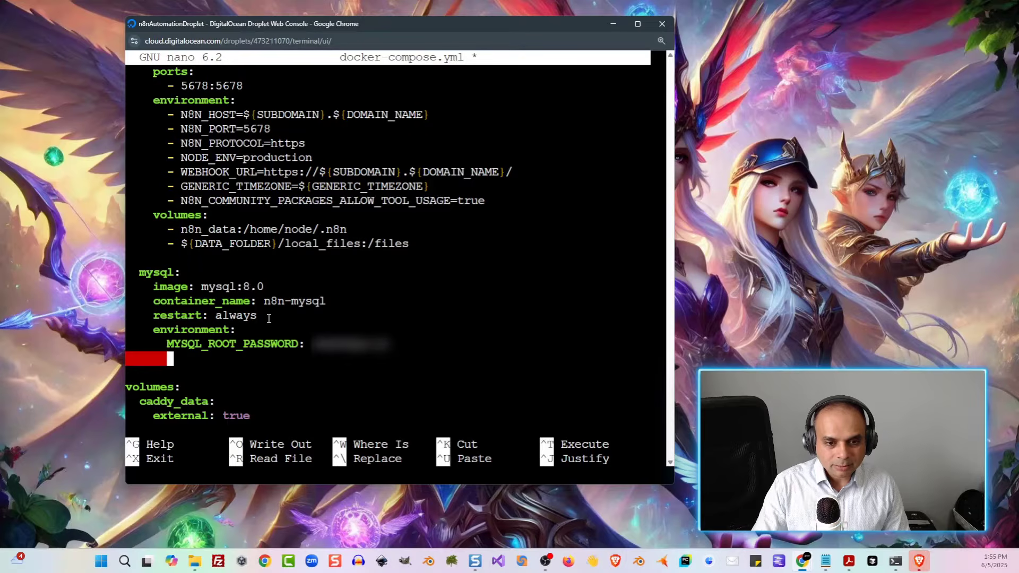
# - Add MYSQL_DATABASE: n8ndb and MYSQL_USER: n8nuser to the mysql service's environment, below MYSQL_ROOT_PASSWORD
pyautogui.write('MYSQL_')
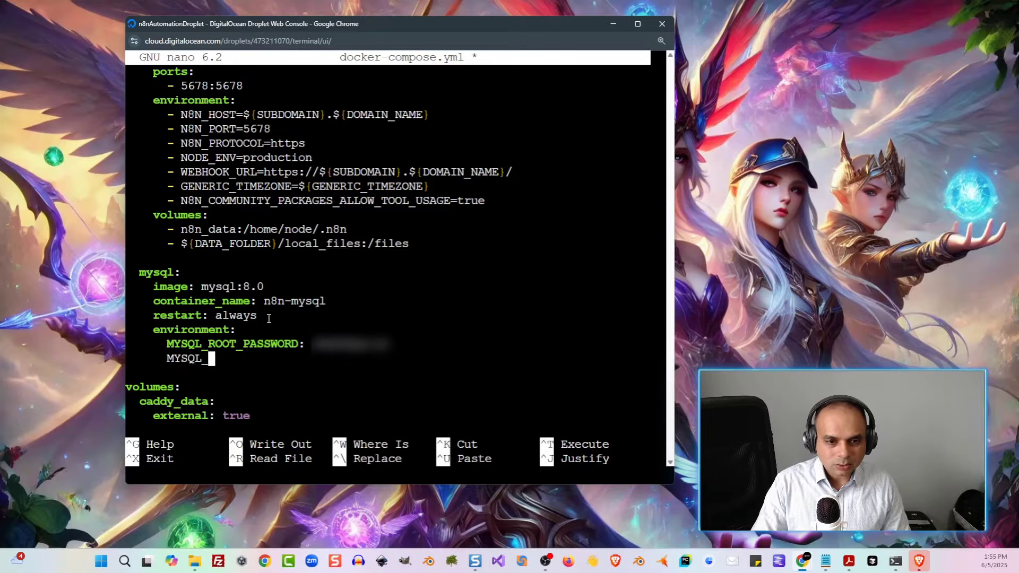
pyautogui.write('DATABASE: ')
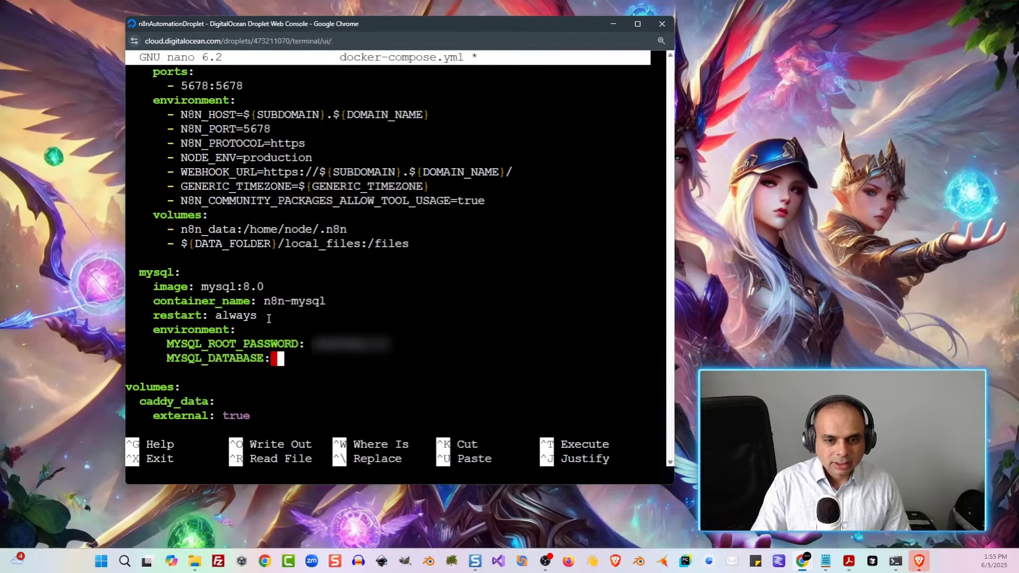
pyautogui.write('n8ndb')
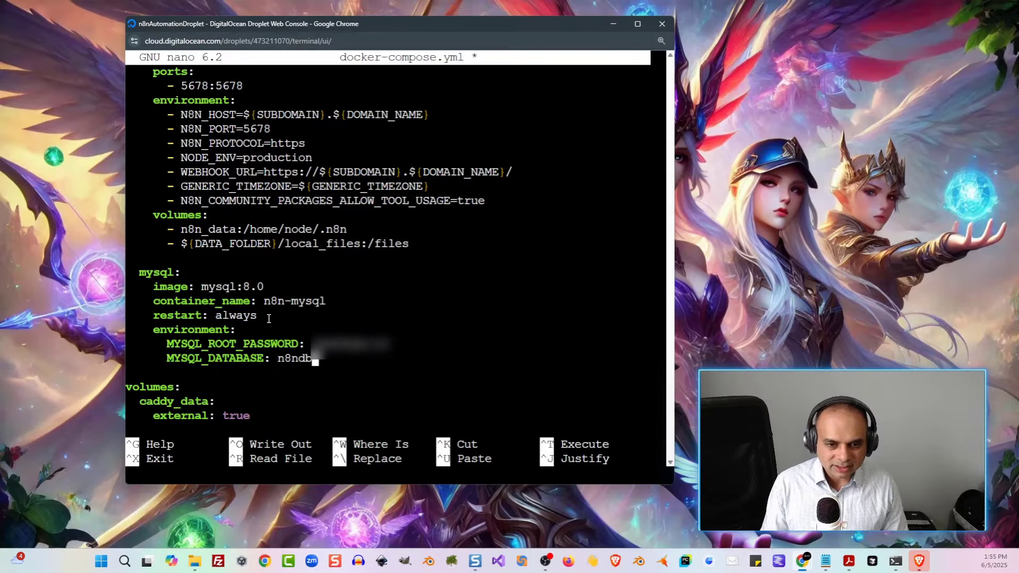
pyautogui.press('Return')
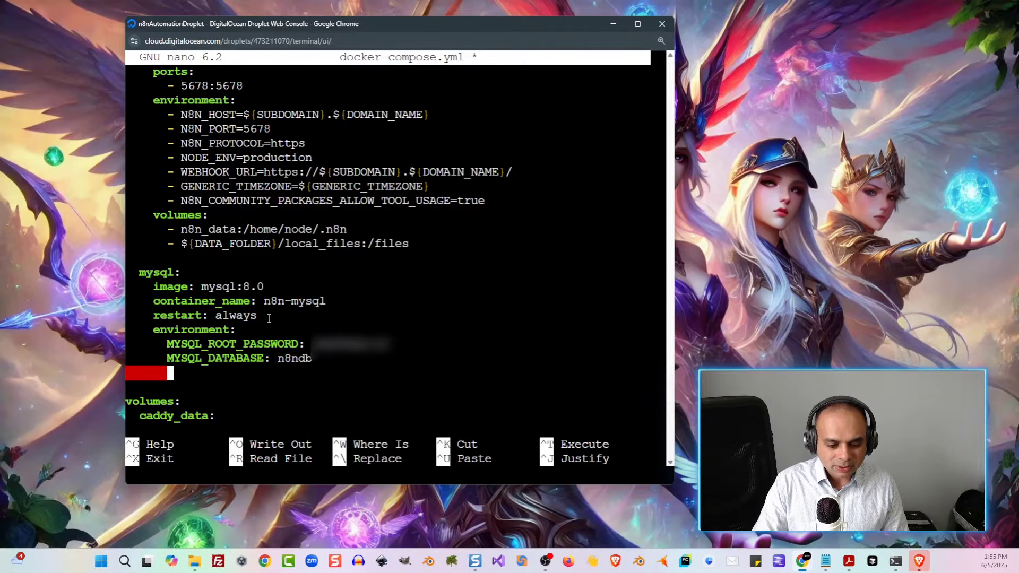
pyautogui.write('MYSQL_US')
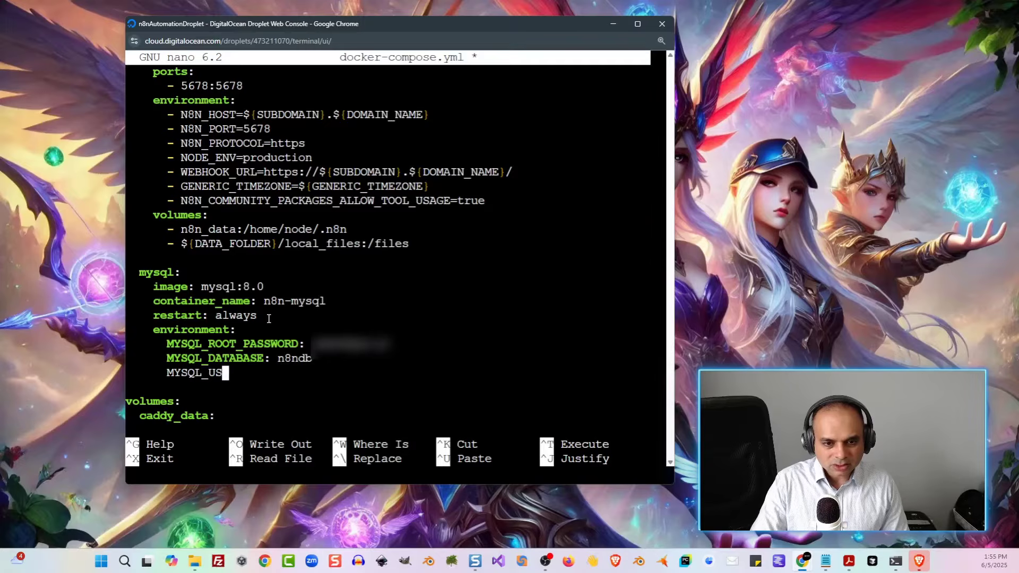
pyautogui.write('ER: ')
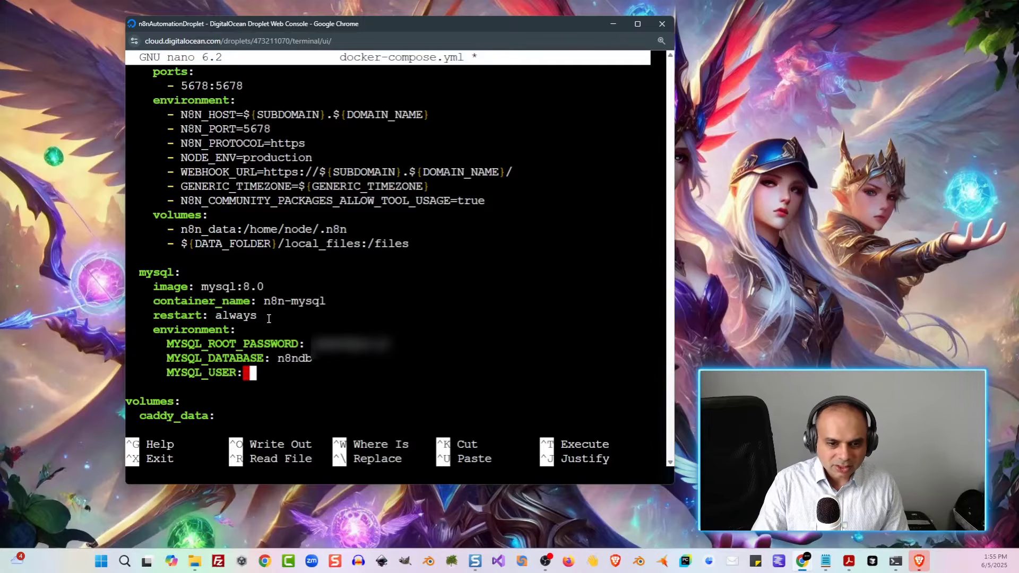
pyautogui.write('n8nuser')
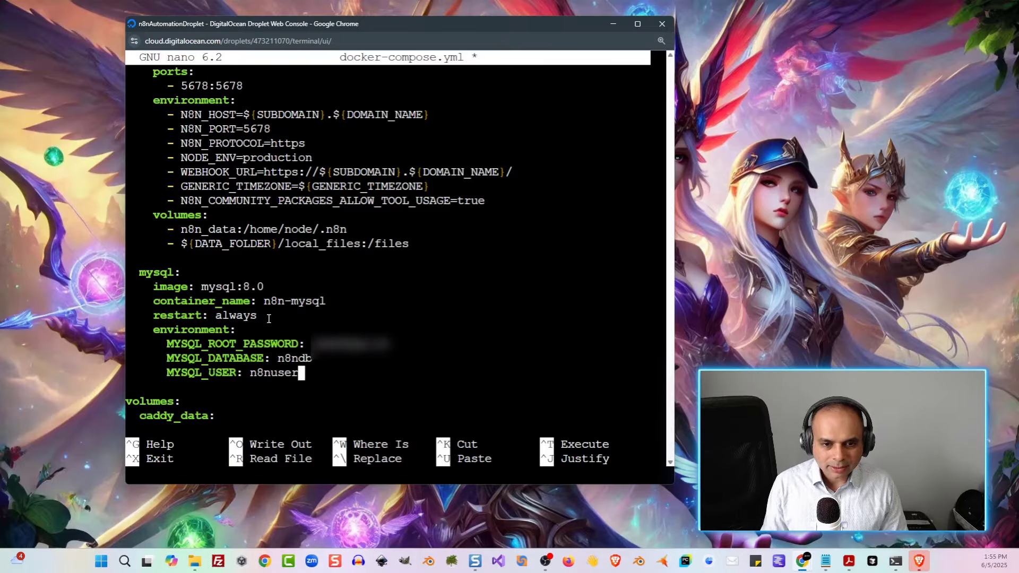
pyautogui.press('Return')
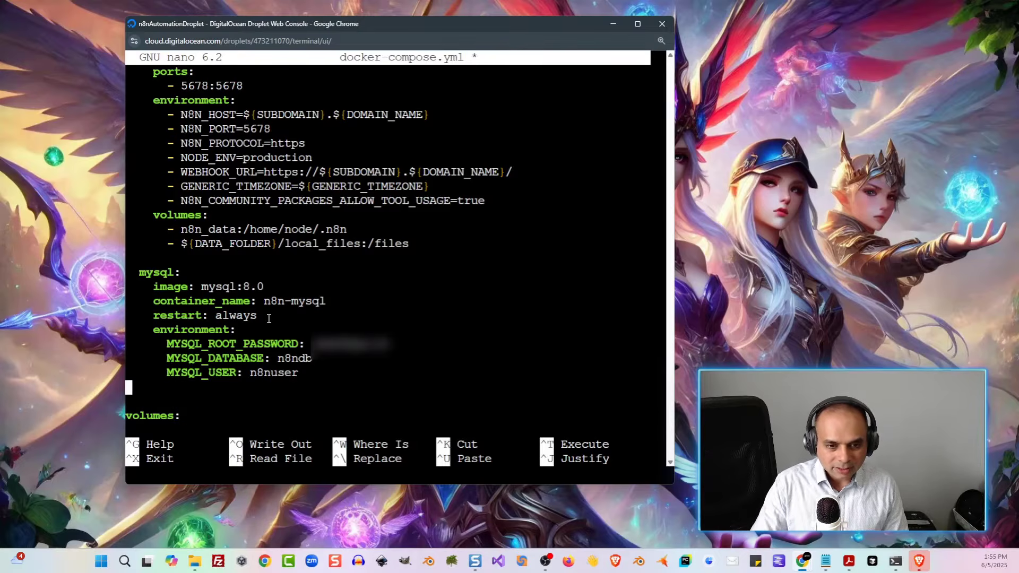
# - Add the MYSQL_PASSWORD variable below MYSQL_USER and paste the database user's password as its value
pyautogui.write('M')
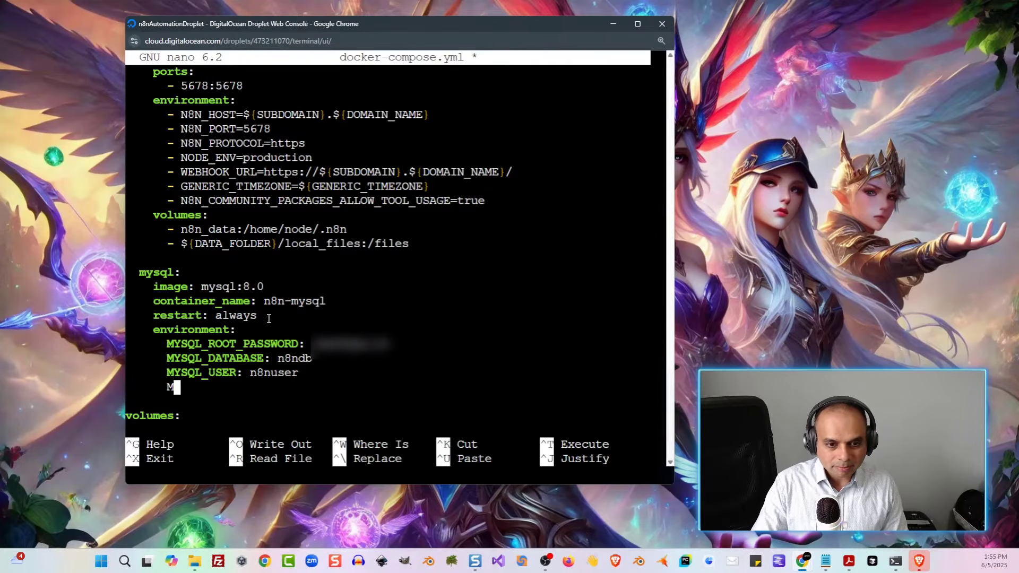
pyautogui.write('YSQL_P')
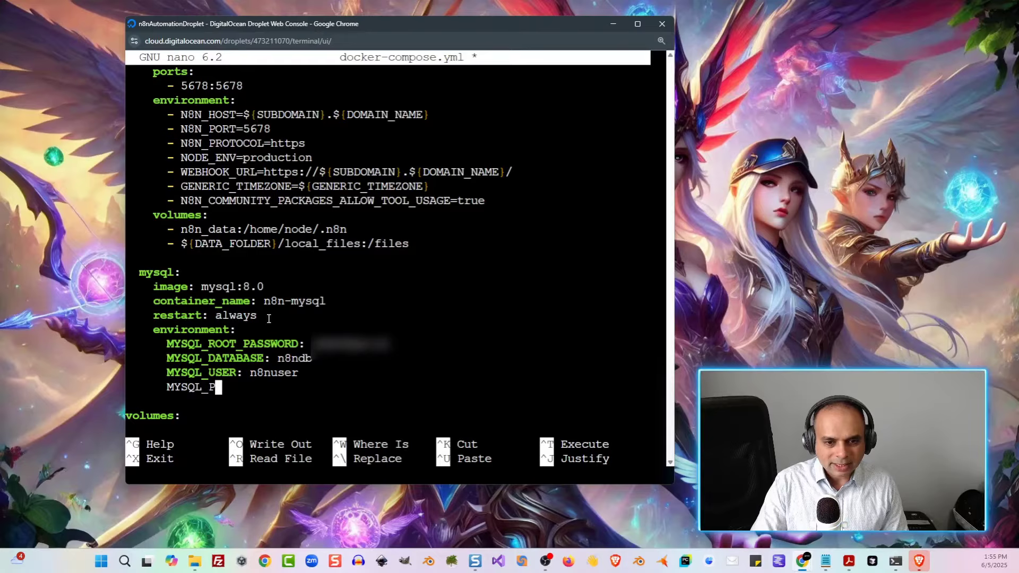
pyautogui.write('ASSWORD:')
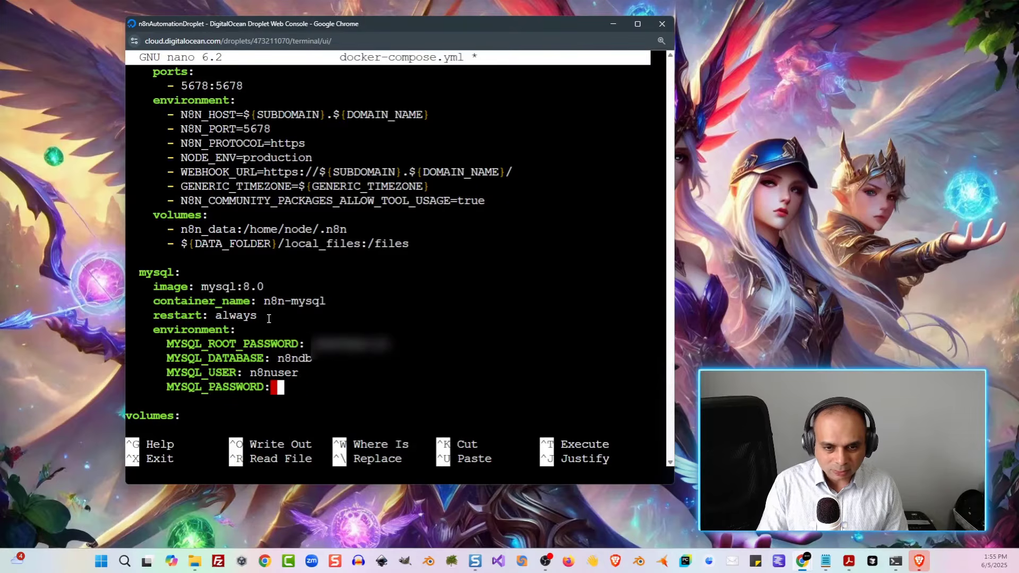
pyautogui.hotkey('ctrl', 'v')
pyautogui.press('Return')
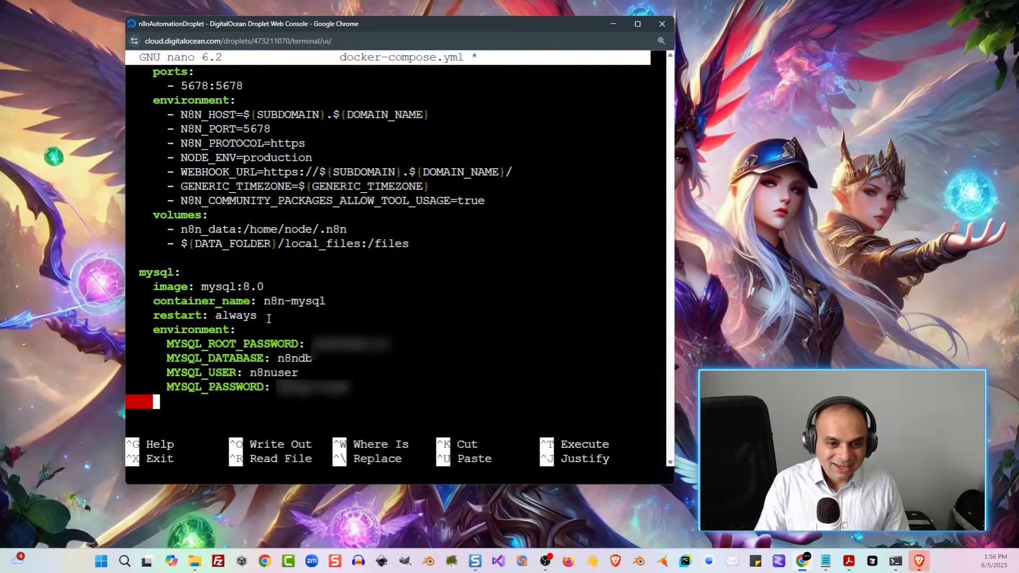
# - Add a ports: key to the mysql service, aligned with environment:, with the list entry "3307:3306"
pyautogui.write('ports:')
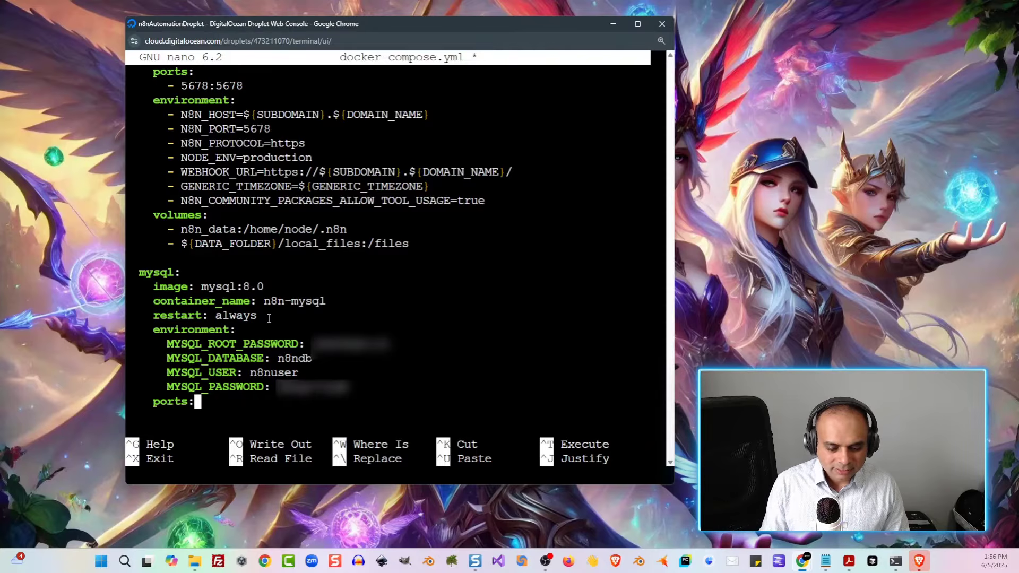
pyautogui.press('Return')
pyautogui.write('-')
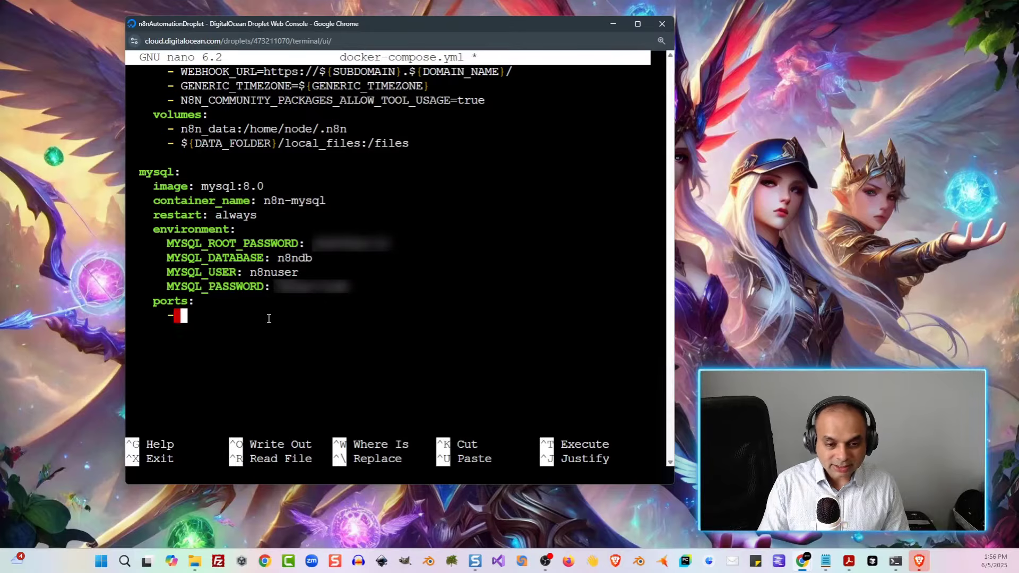
pyautogui.write(' "330')
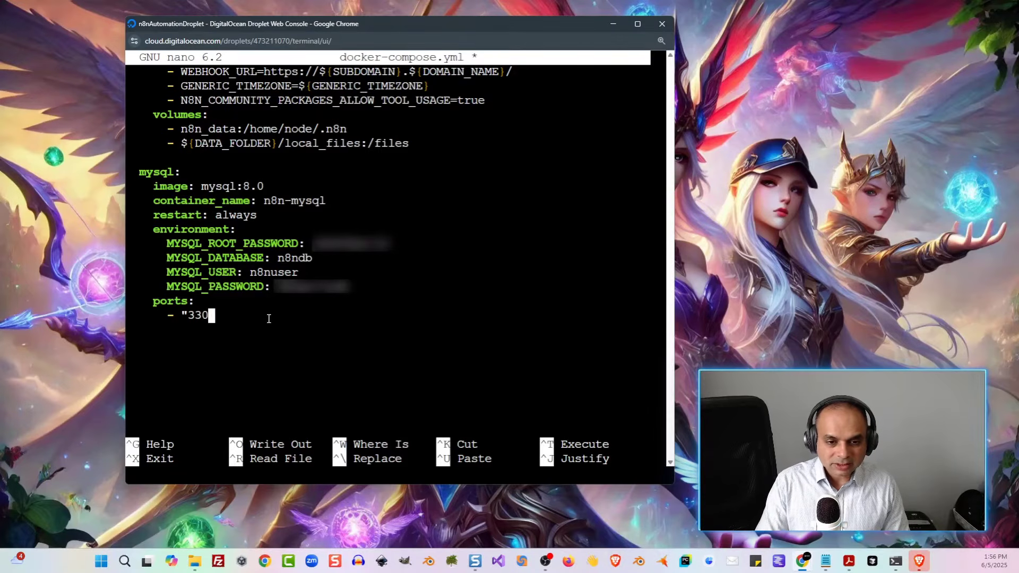
pyautogui.write('7:330')
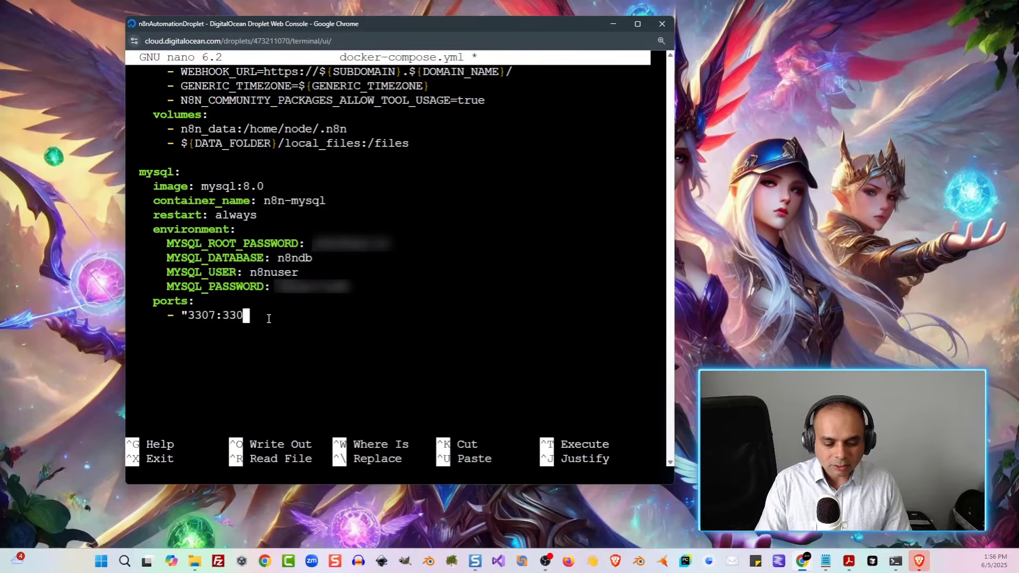
pyautogui.write('6"')
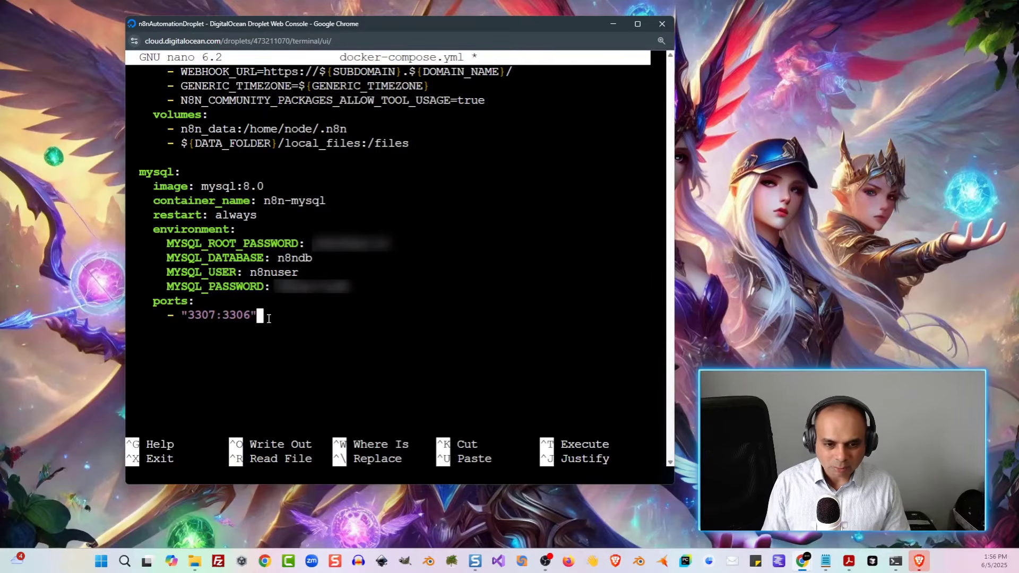
pyautogui.press('Return')
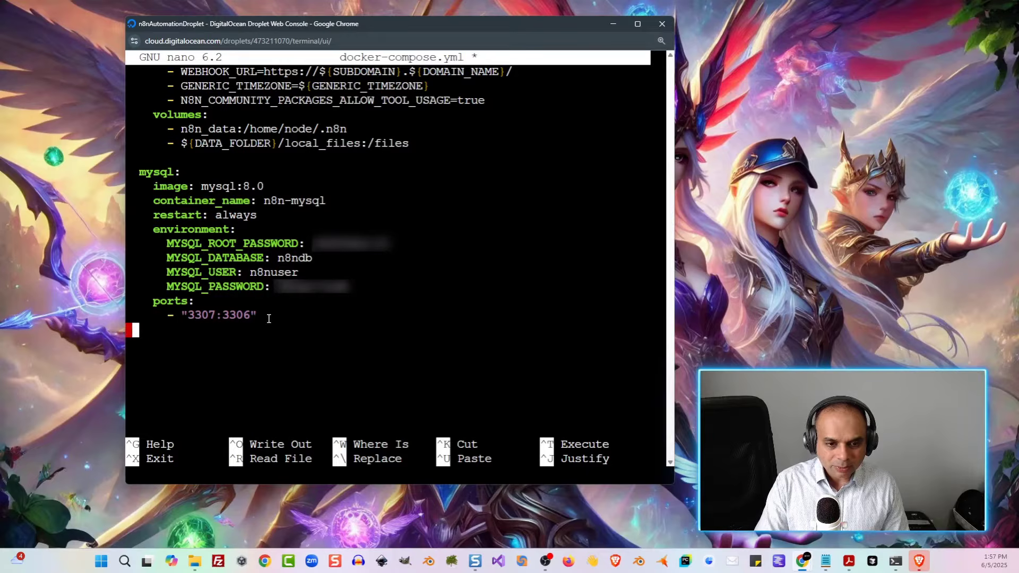
# - Add a volumes: key to the mysql service with the list entry mysql_data:/var/lib/mysql
pyautogui.write('volumes:')
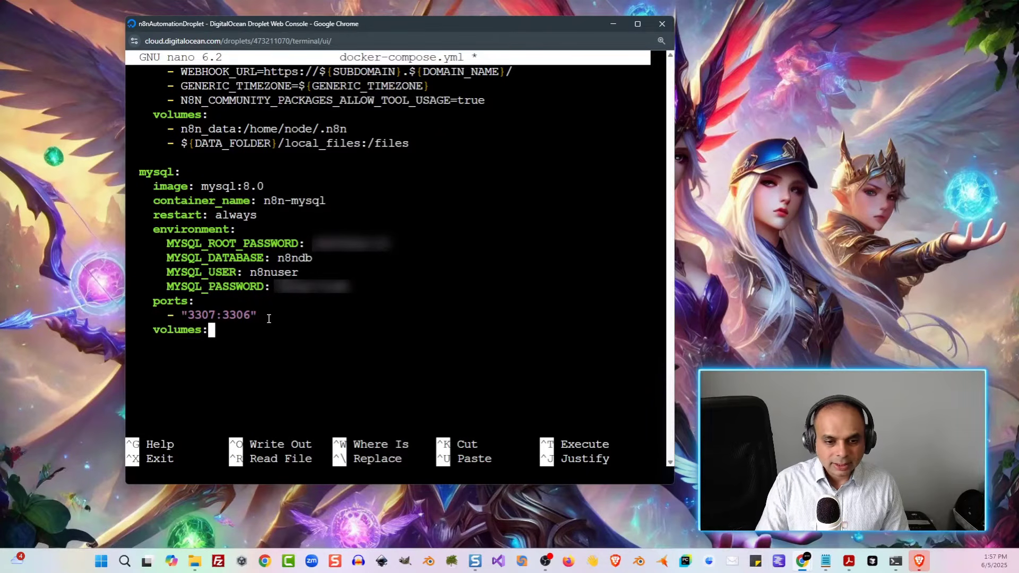
pyautogui.press('Return')
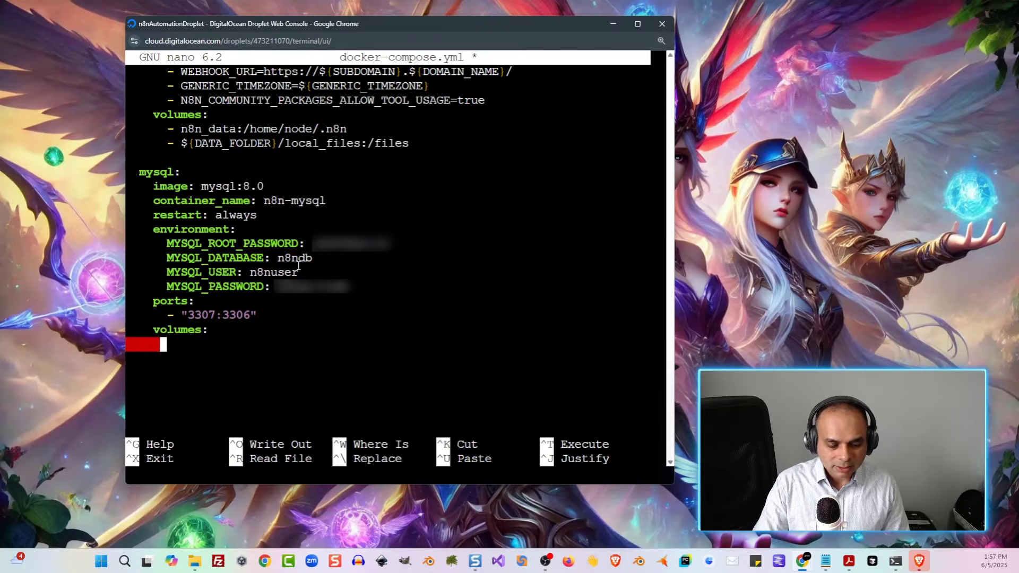
pyautogui.write('- ')
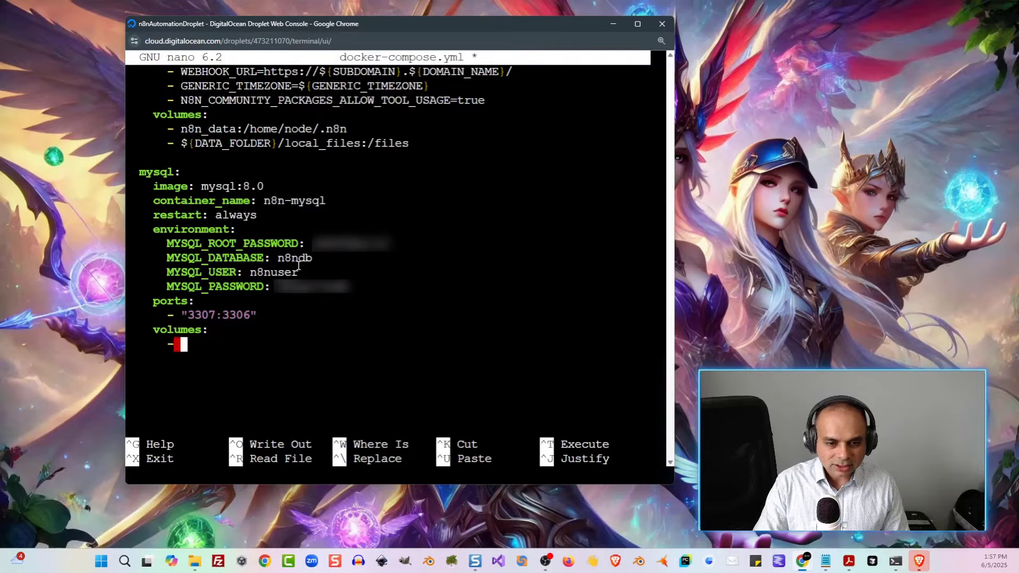
pyautogui.write('mys')
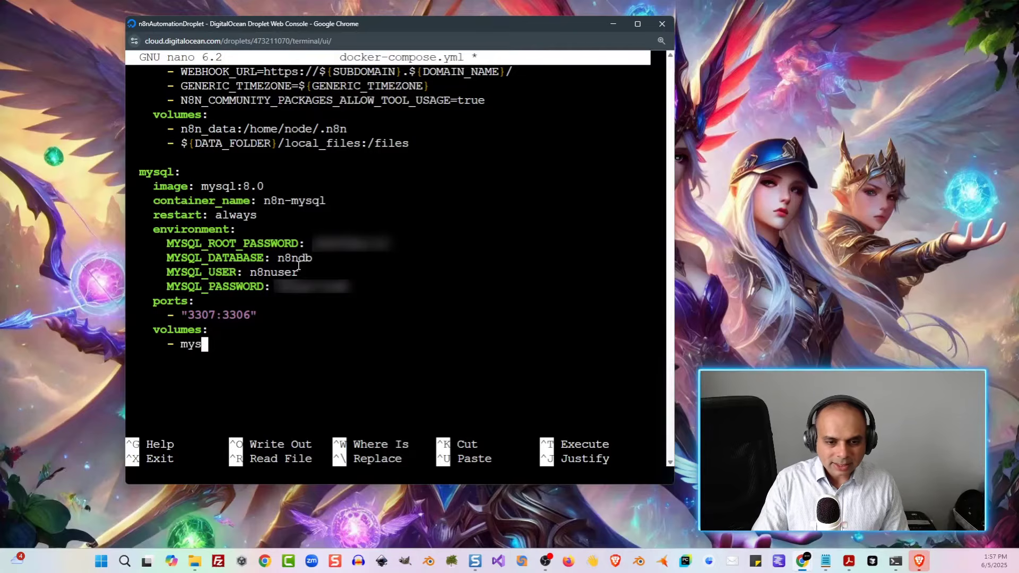
pyautogui.write('ql_data:')
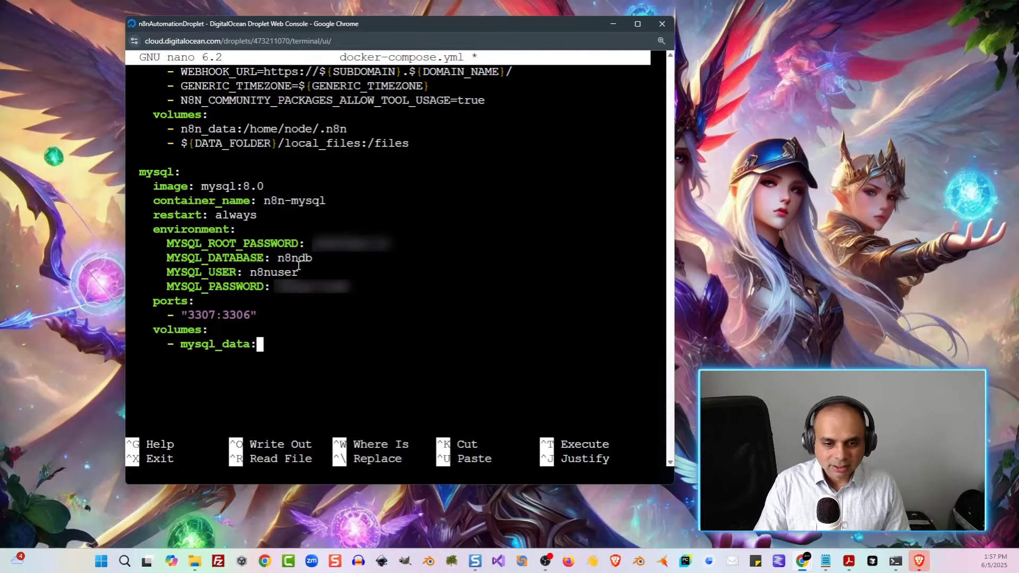
pyautogui.write('/var/')
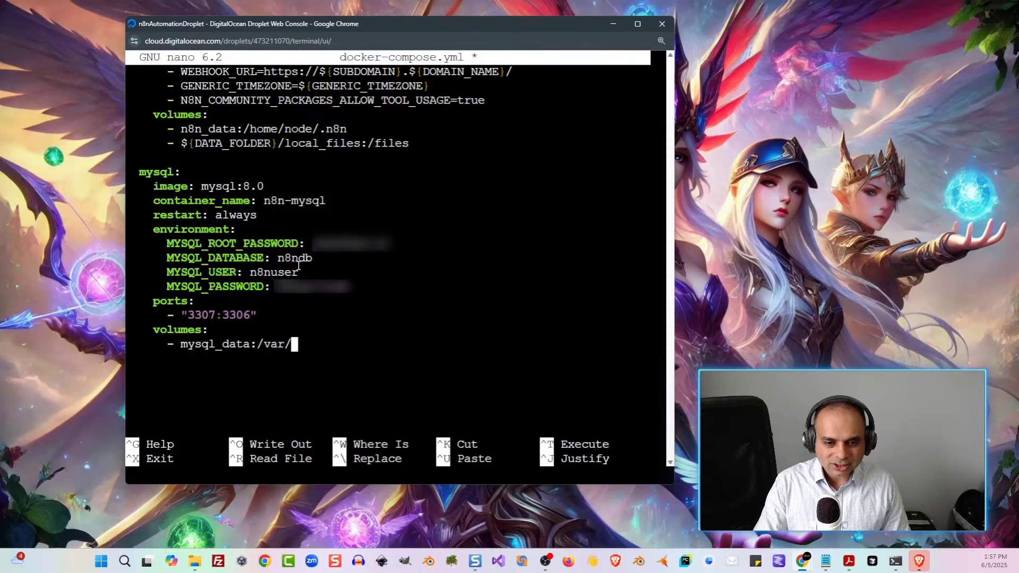
pyautogui.write('lib/mysq')
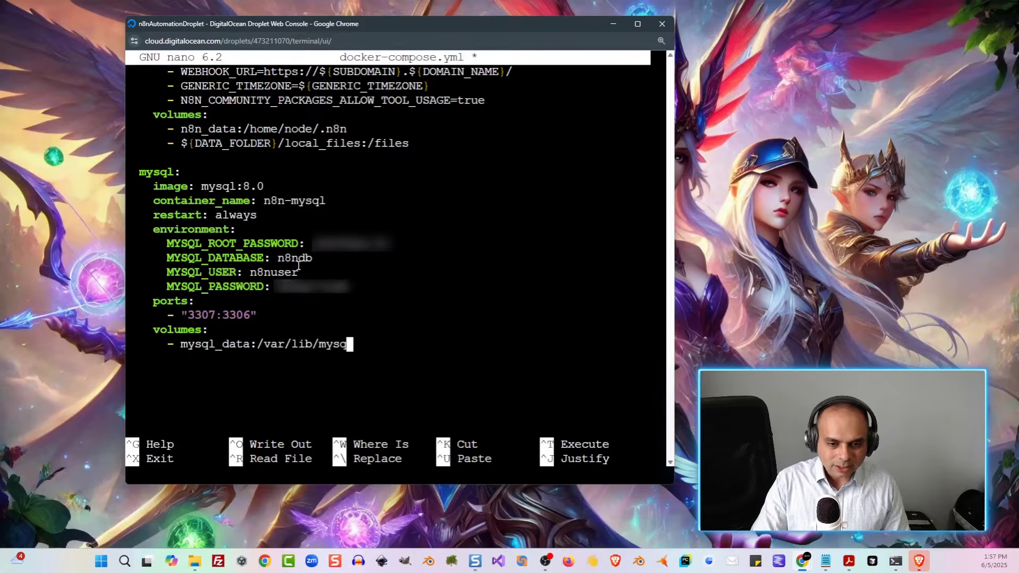
pyautogui.write('l')
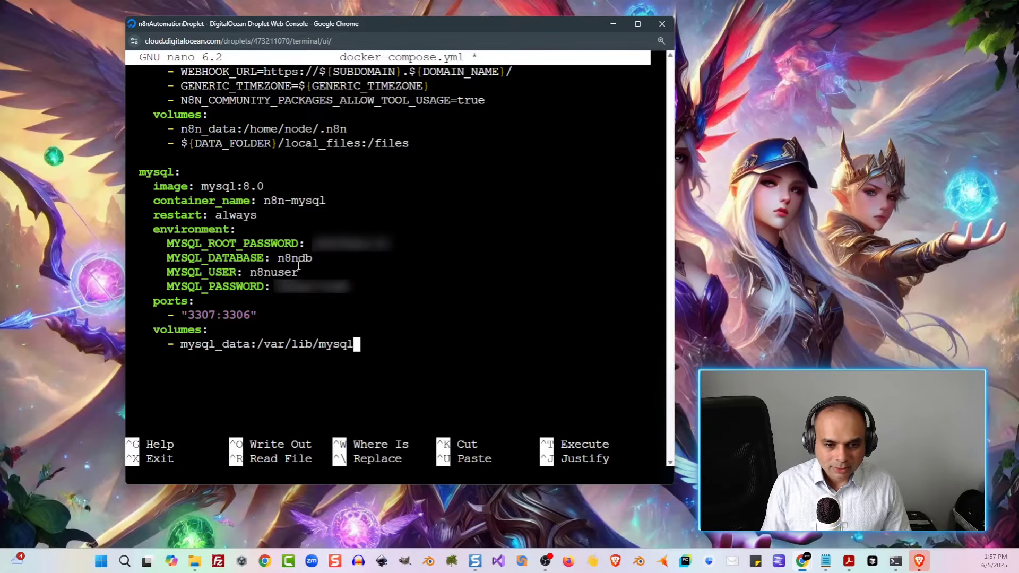
# - Leave one blank line between the mysql service and the top-level volumes: section, removing the surplus empty lines
pyautogui.press('Return')
pyautogui.press('Return')
pyautogui.press('Return')
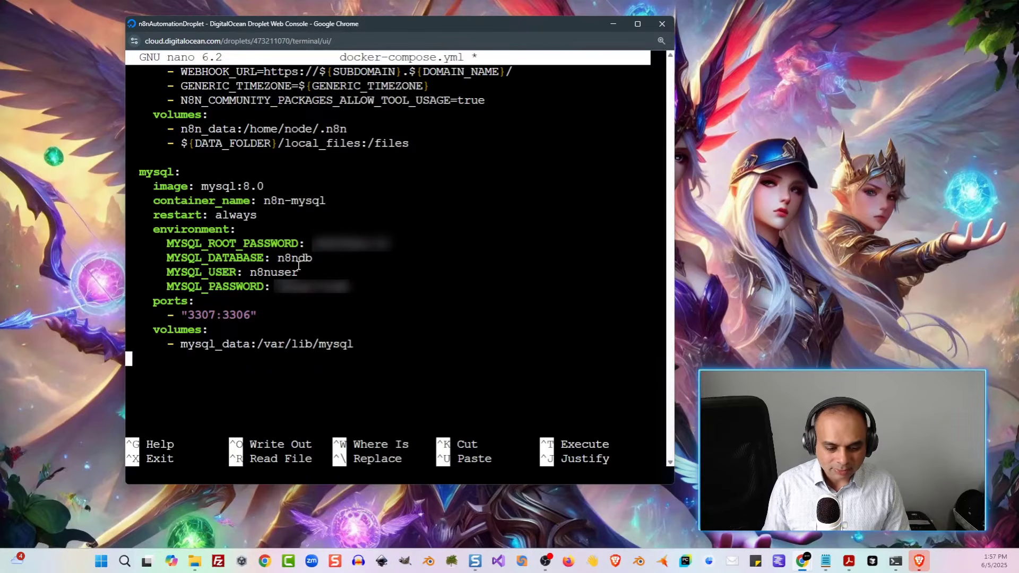
pyautogui.press('Up')
pyautogui.press('Up')
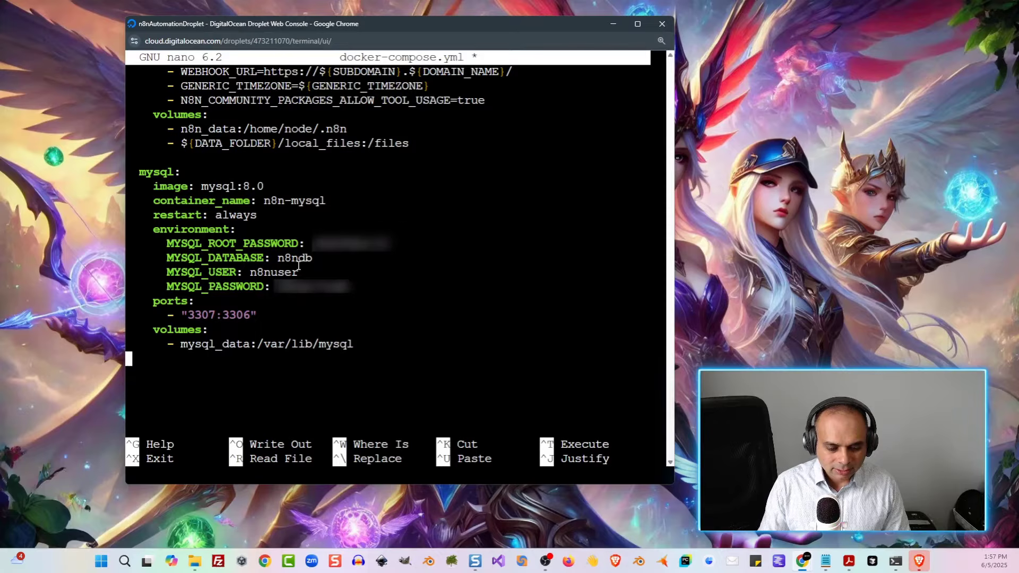
pyautogui.press('Down')
pyautogui.press('Down')
pyautogui.press('Down')
pyautogui.press('BackSpace')
pyautogui.press('BackSpace')
pyautogui.press('Delete')
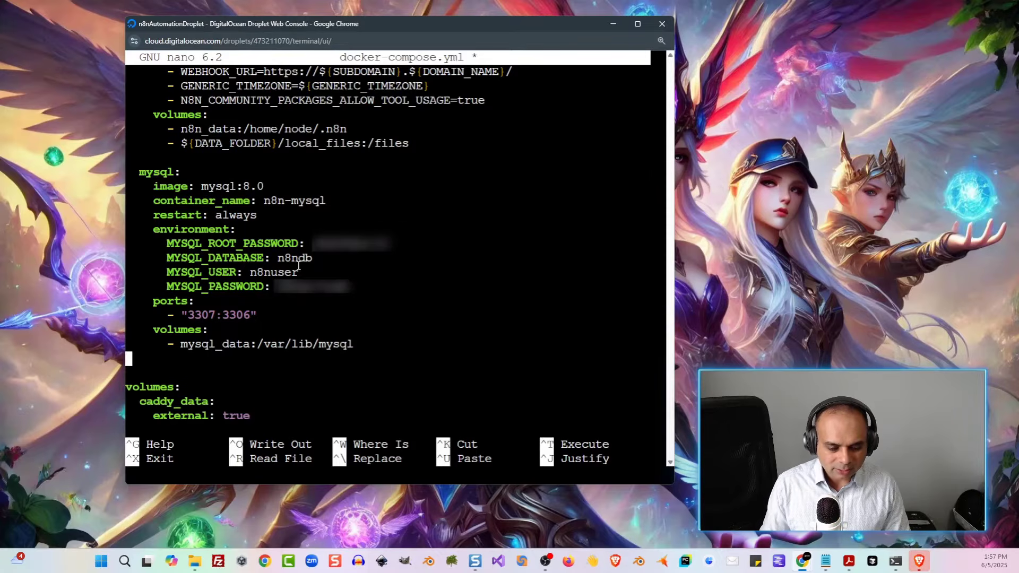
pyautogui.press('BackSpace')
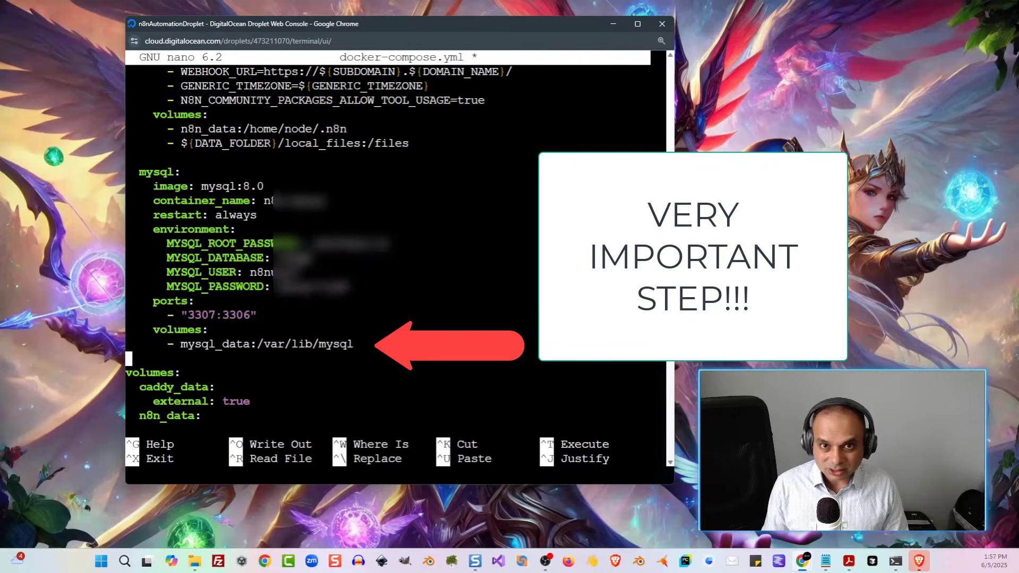
# - Declare a mysql_data: volume in the top-level volumes: section, below n8n_data and at the same indentation
pyautogui.press('Down')
pyautogui.press('Down')
pyautogui.press('Down')
pyautogui.press('Down')
pyautogui.press('Down')
pyautogui.press('Down')
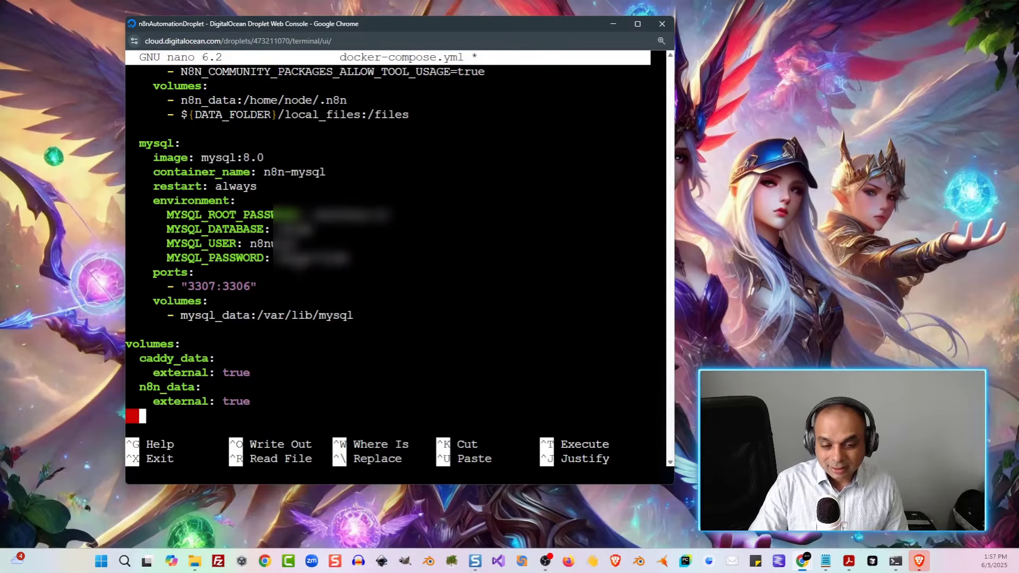
pyautogui.write('m')
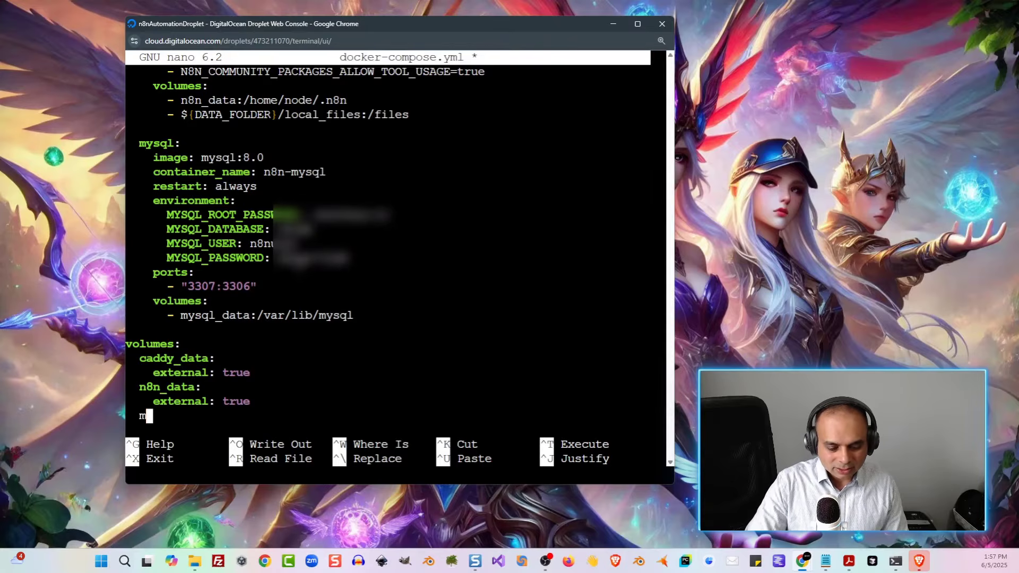
pyautogui.write('ysql_data')
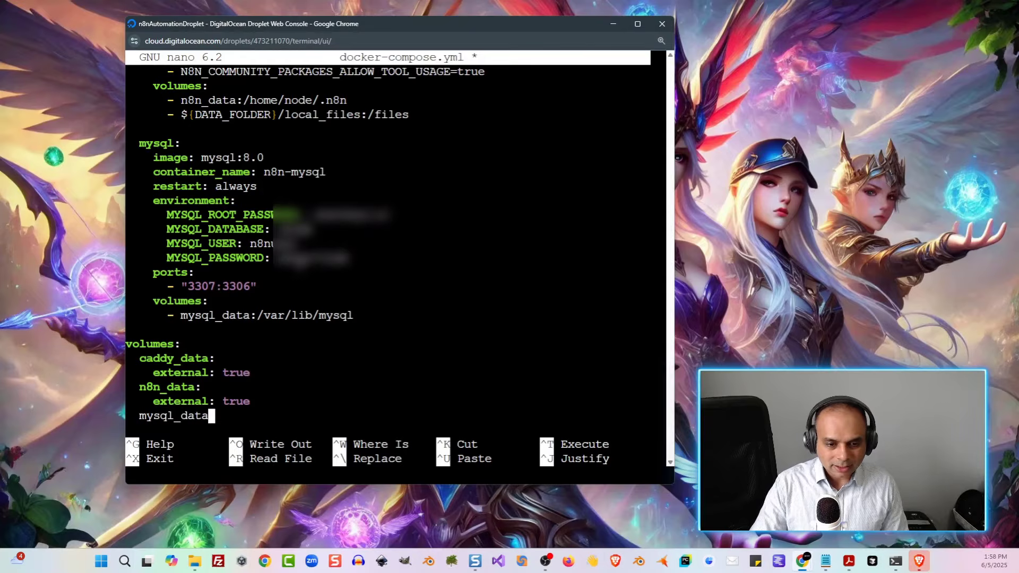
pyautogui.write(':')
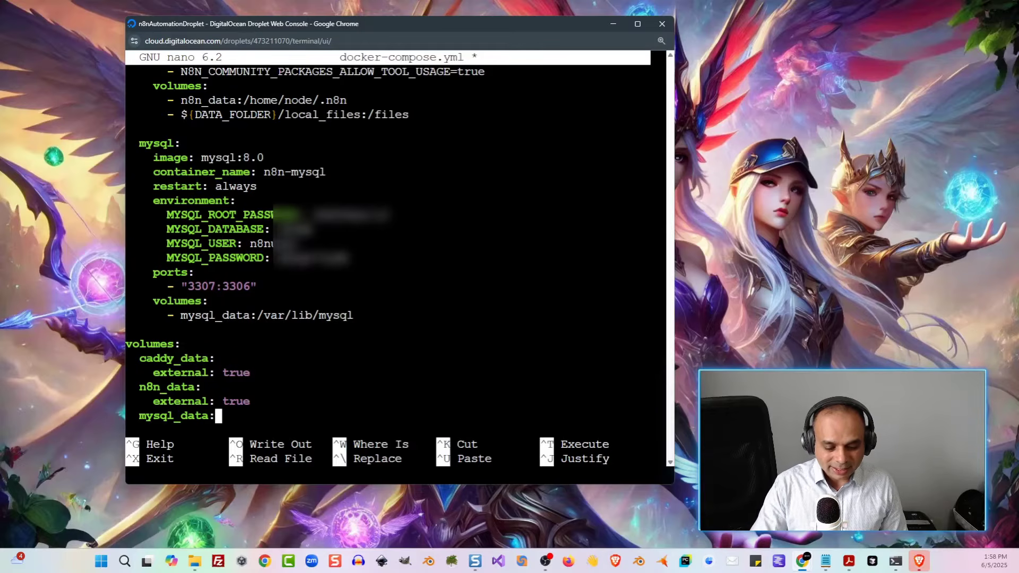
# - Save docker-compose.yml under its existing name, exit nano and clear the terminal
pyautogui.hotkey('ctrl', 'o')
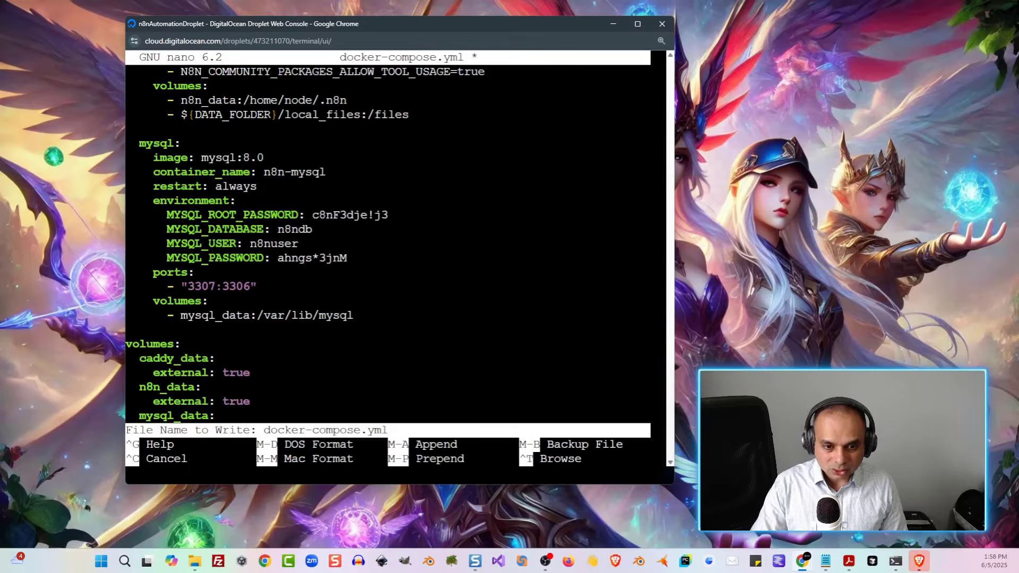
pyautogui.press('Return')
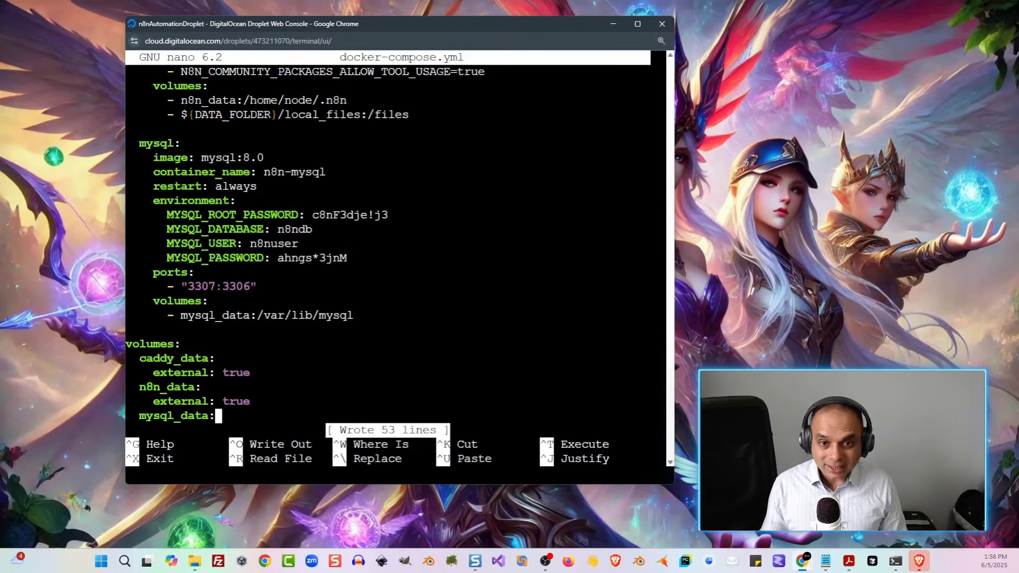
pyautogui.hotkey('ctrl', 'x')
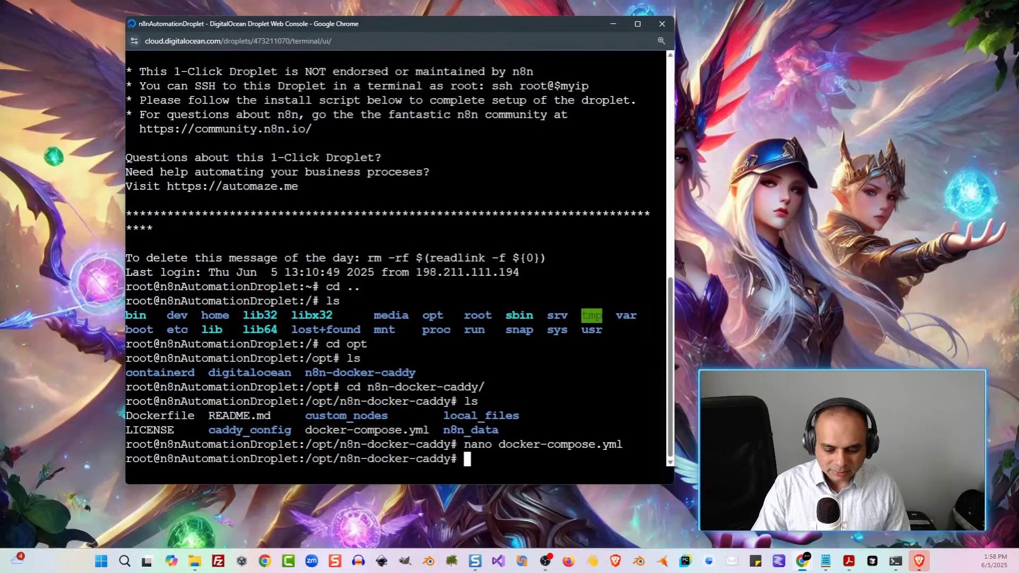
pyautogui.write('clear')
pyautogui.press('Return')
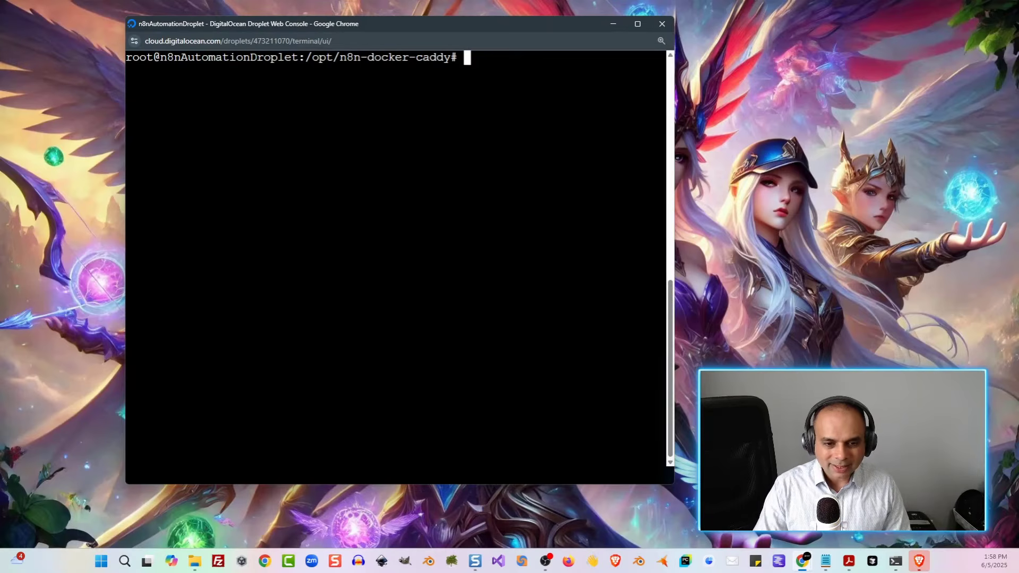
# - Restart the Docker stack by running docker compose down followed by docker compose up -d
pyautogui.write('docker ')
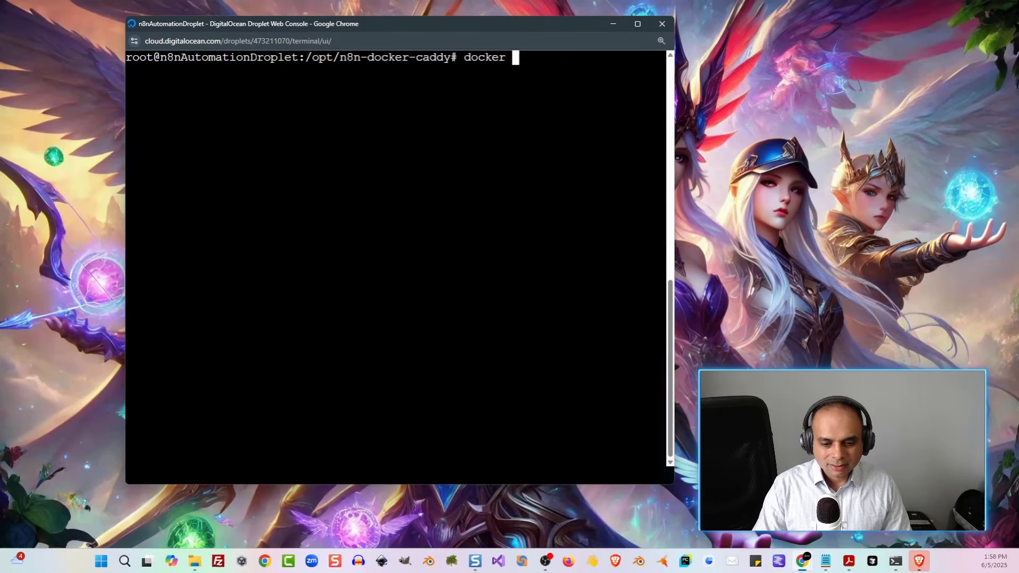
pyautogui.write('compose down')
pyautogui.press('Return')
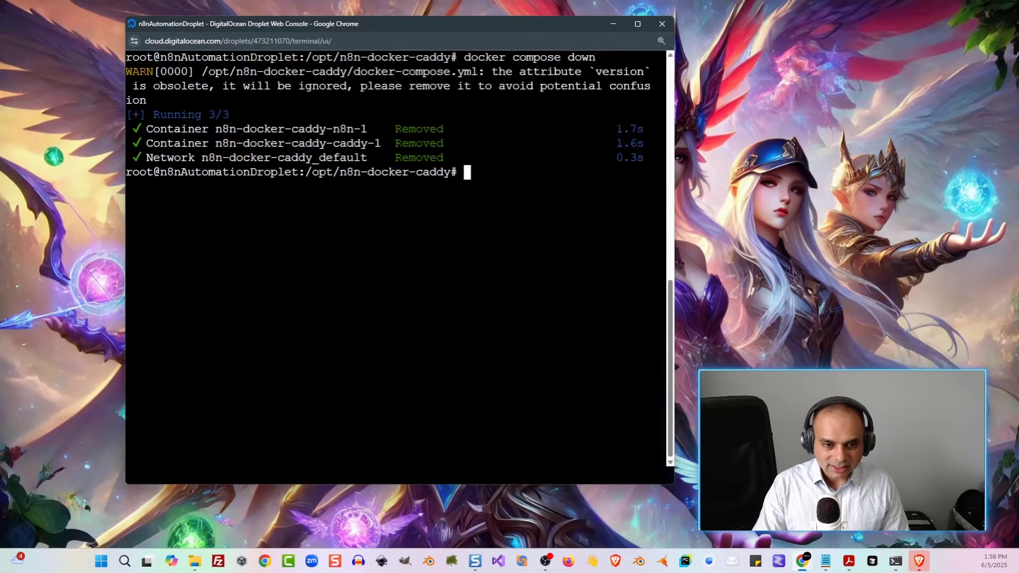
pyautogui.write('docker compo')
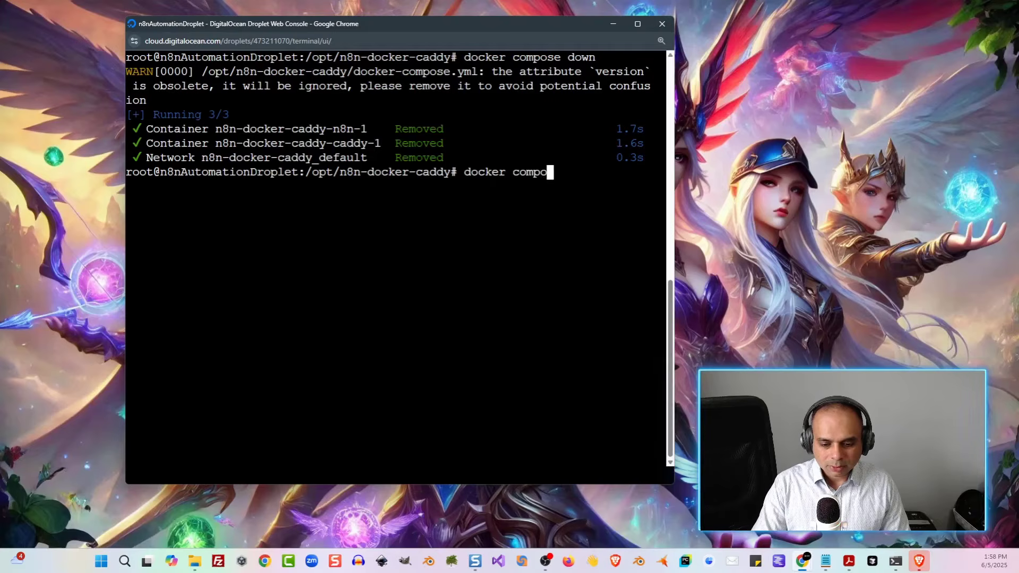
pyautogui.write('se up -d')
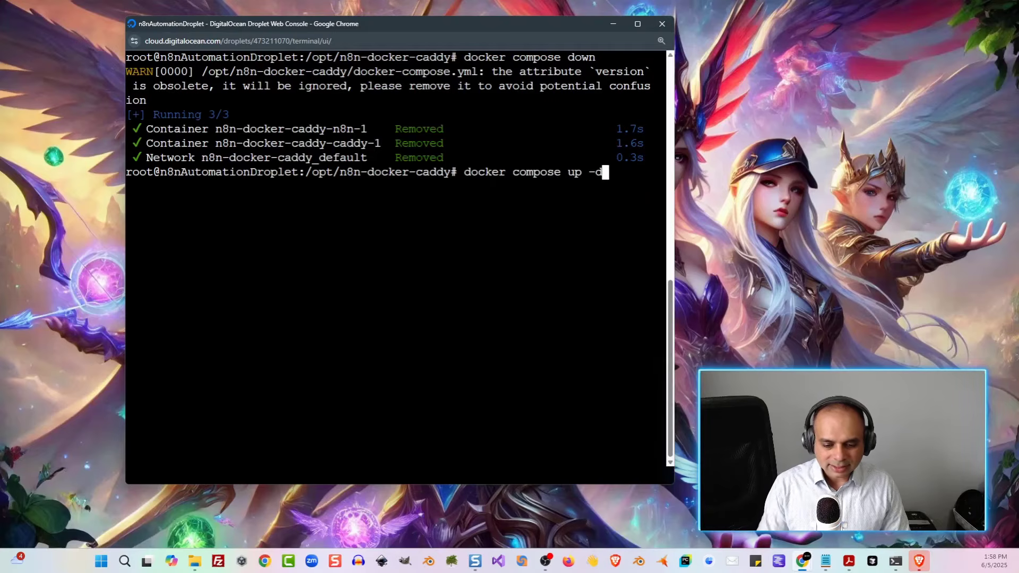
pyautogui.press('Return')
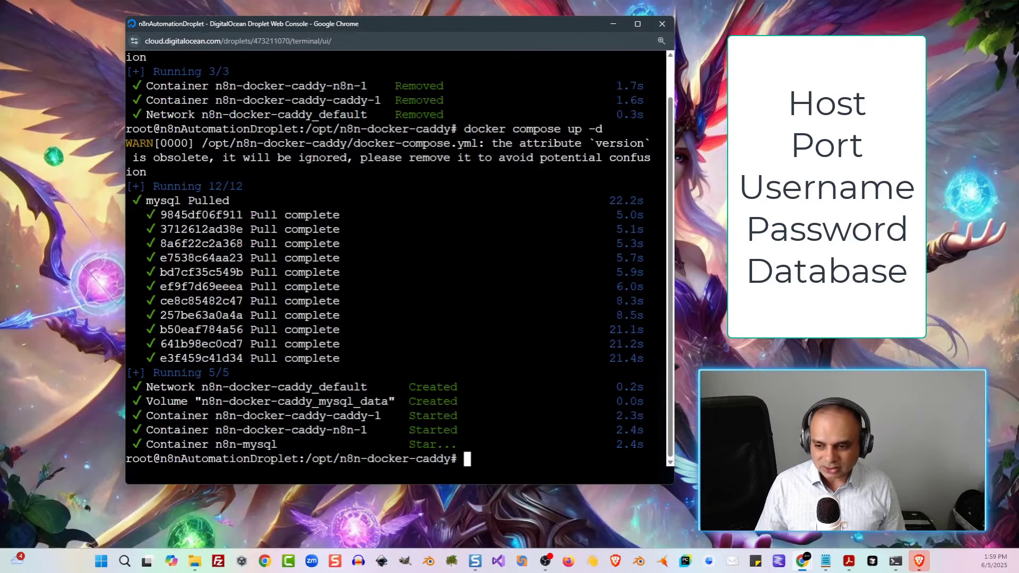
# - Switch to n8n in the browser and open My workflow from the overview's workflow list
pyautogui.hotkey('alt', 'Tab')
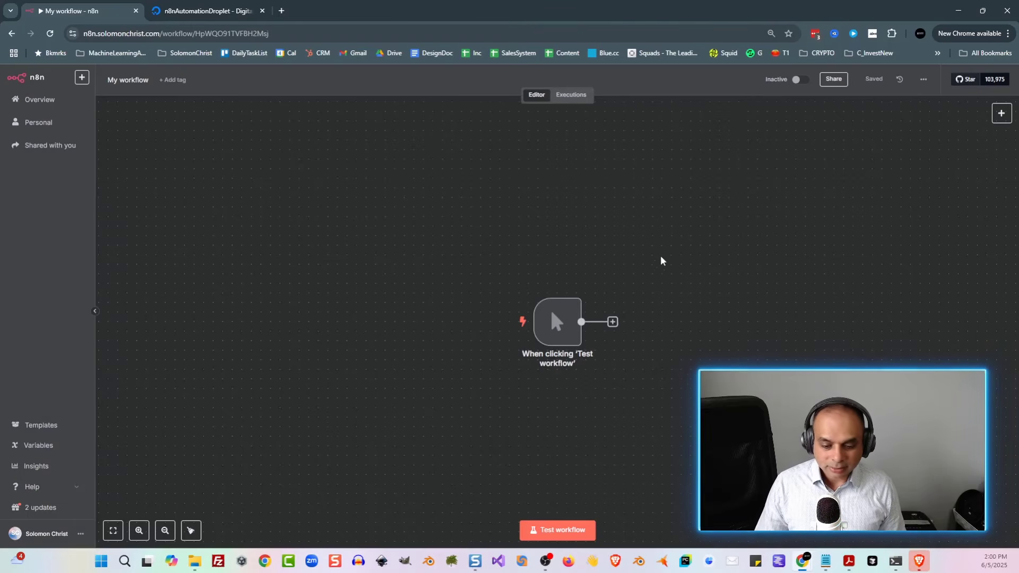
pyautogui.hscroll(3, 488, 241)
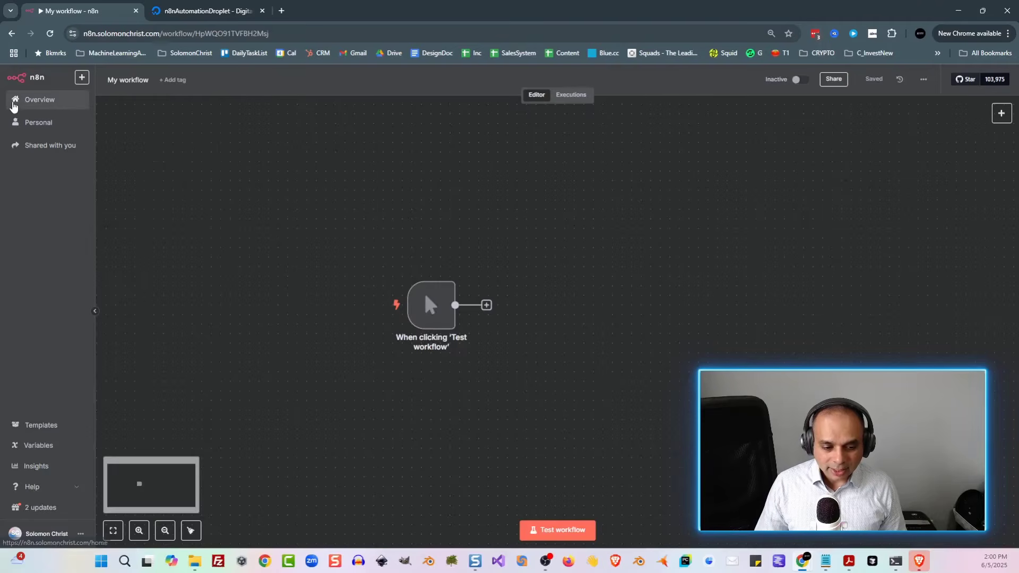
pyautogui.click(39, 100)
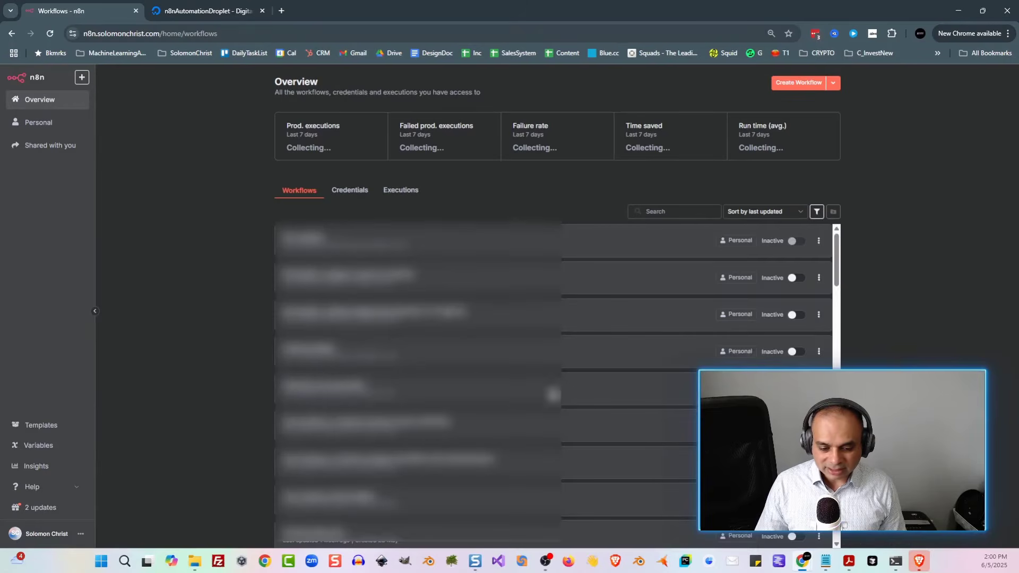
pyautogui.click(320, 236)
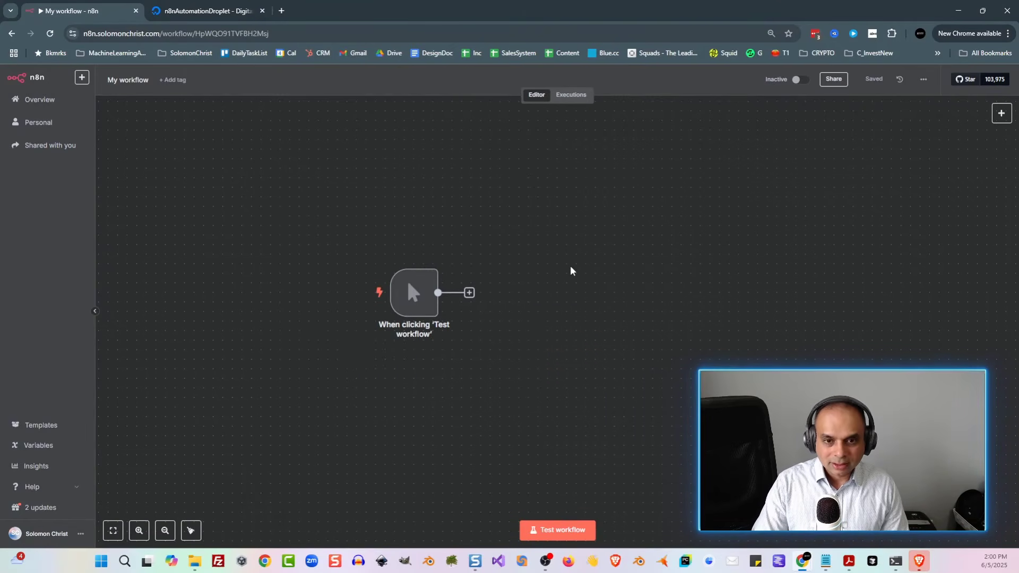
# - Add a MySQL node with the Execute a SQL query action to the workflow
pyautogui.press('Tab')
pyautogui.write('mys')
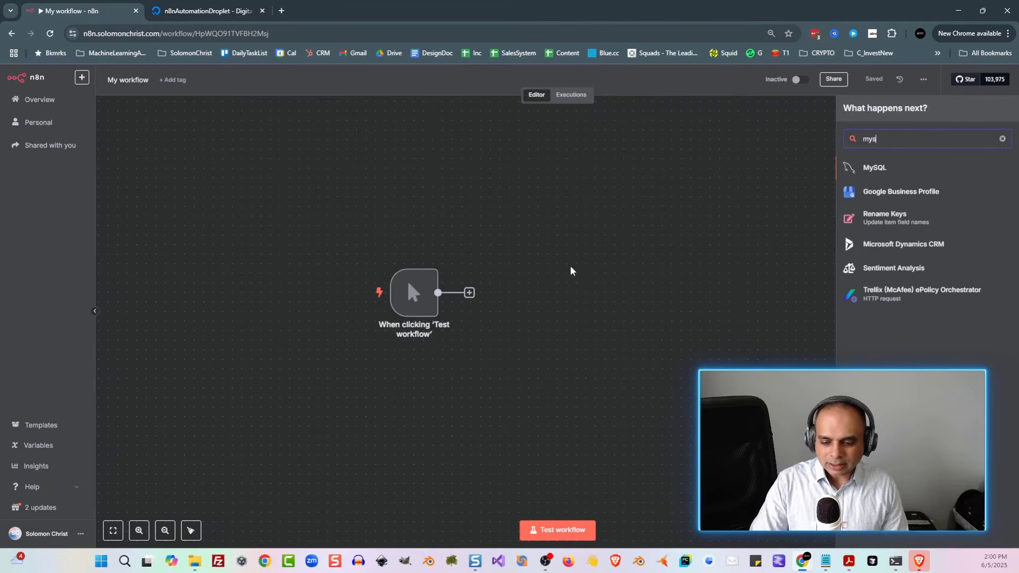
pyautogui.click(869, 166)
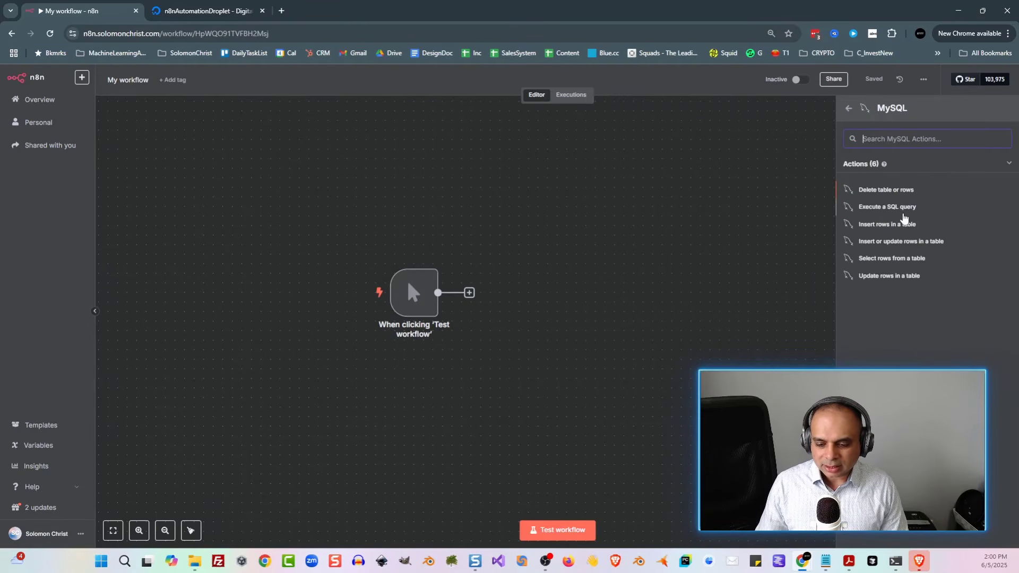
pyautogui.click(904, 207)
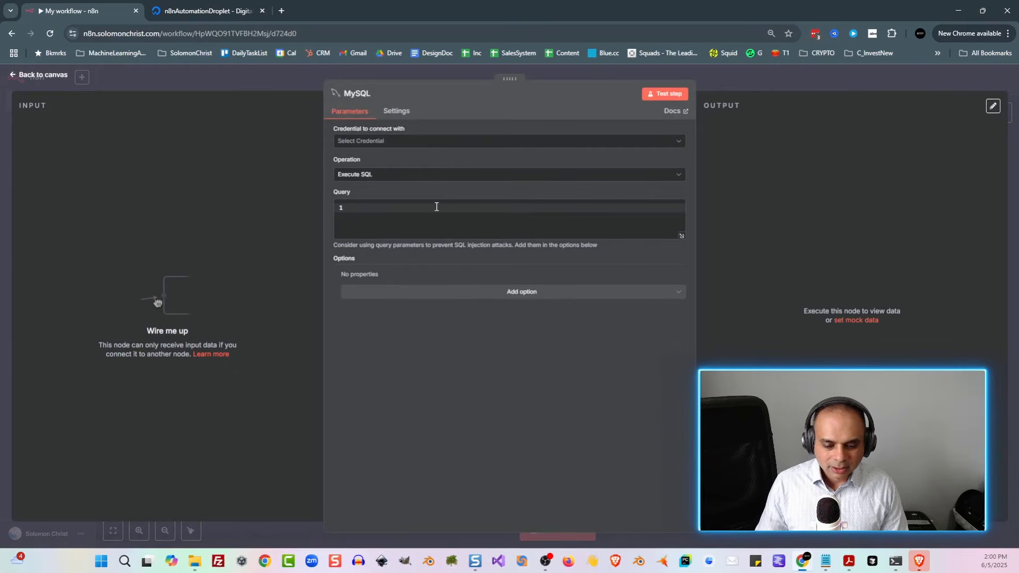
# - Create a new credential for the MySQL node with host mysql and database n8ndb
pyautogui.click(435, 142)
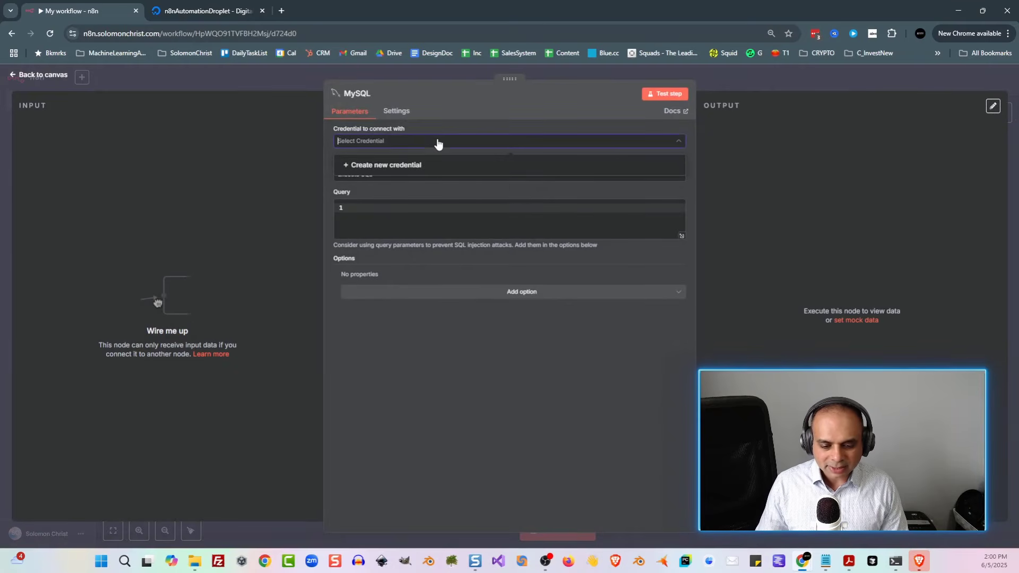
pyautogui.click(457, 165)
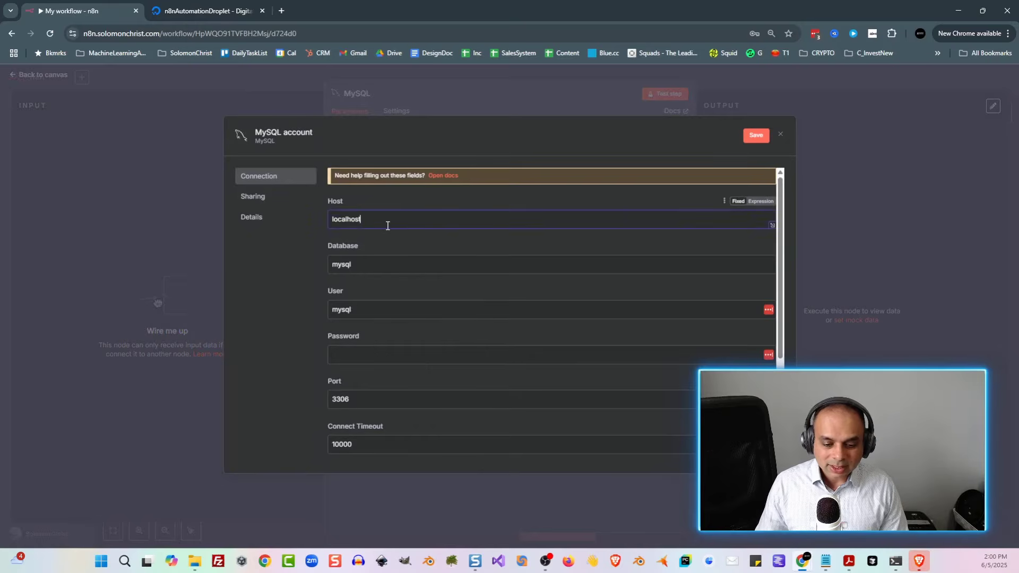
pyautogui.doubleClick(387, 222)
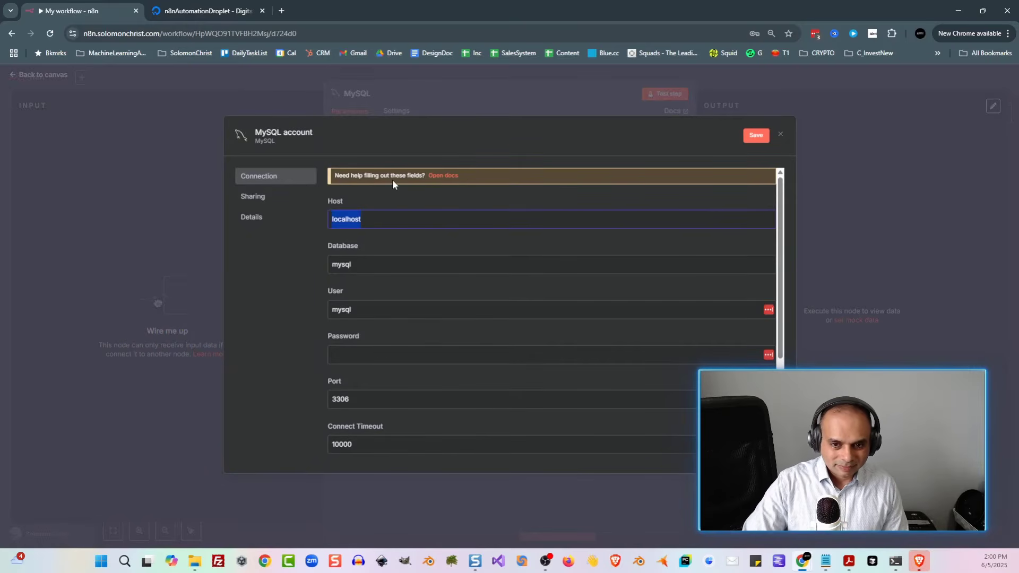
pyautogui.write('mysql')
pyautogui.click(364, 267)
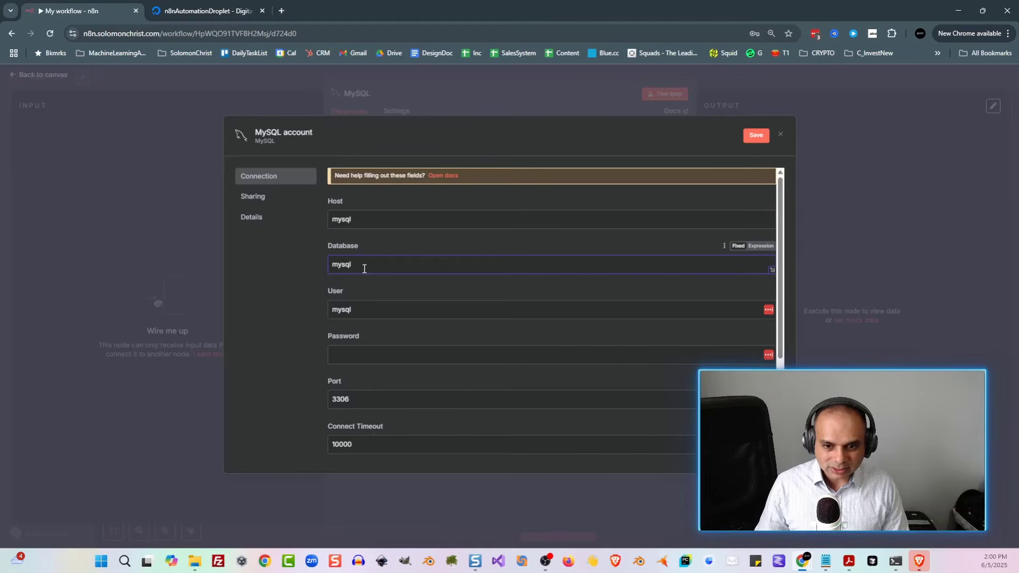
pyautogui.hotkey('ctrl', 'a')
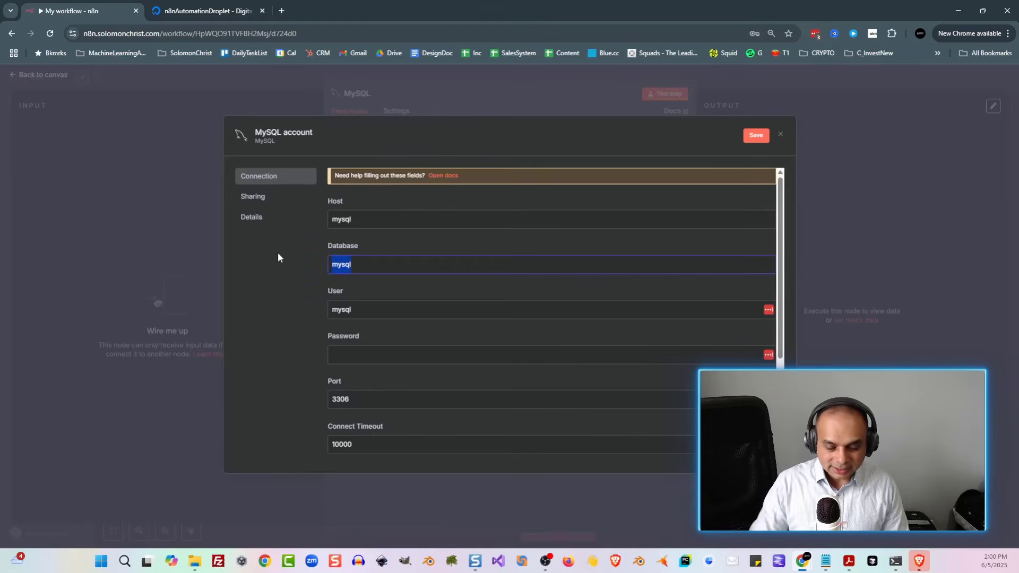
pyautogui.write('n8ndb')
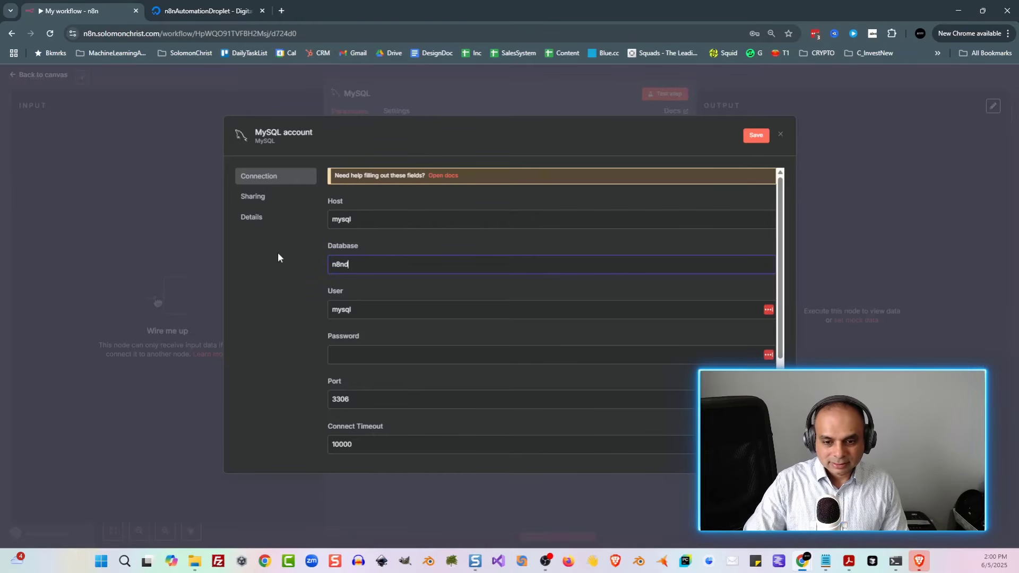
# - Set the credential's user to n8nuser and enter the MySQL user's password, dismissing the autofill suggestions
pyautogui.click(362, 316)
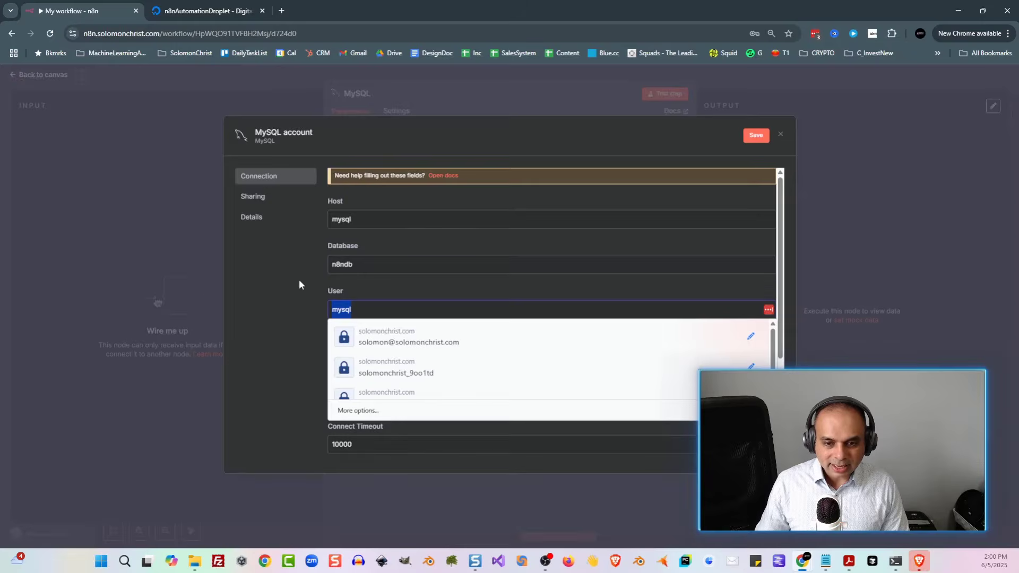
pyautogui.press('Escape')
pyautogui.doubleClick(342, 310)
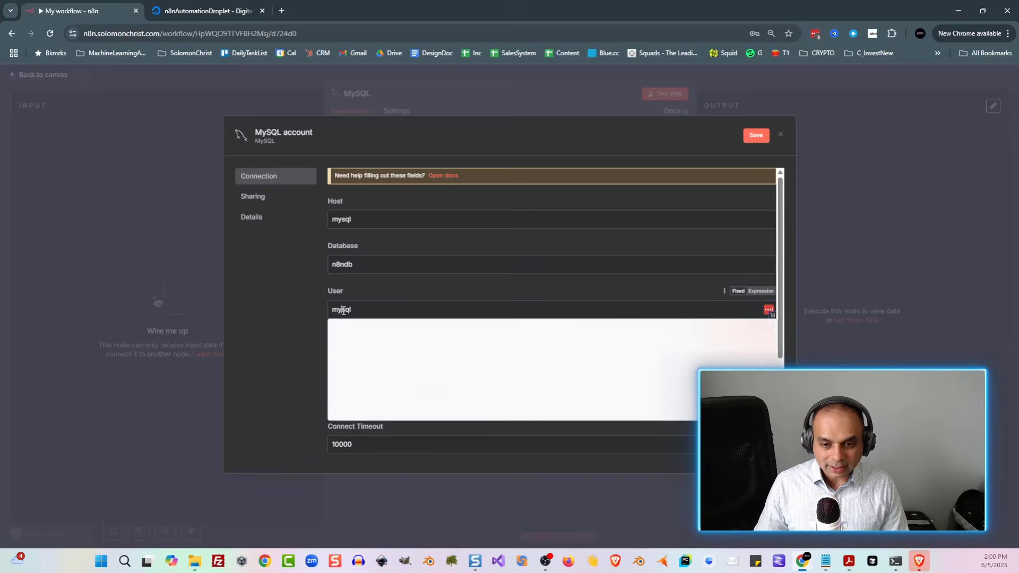
pyautogui.write('n8nuser')
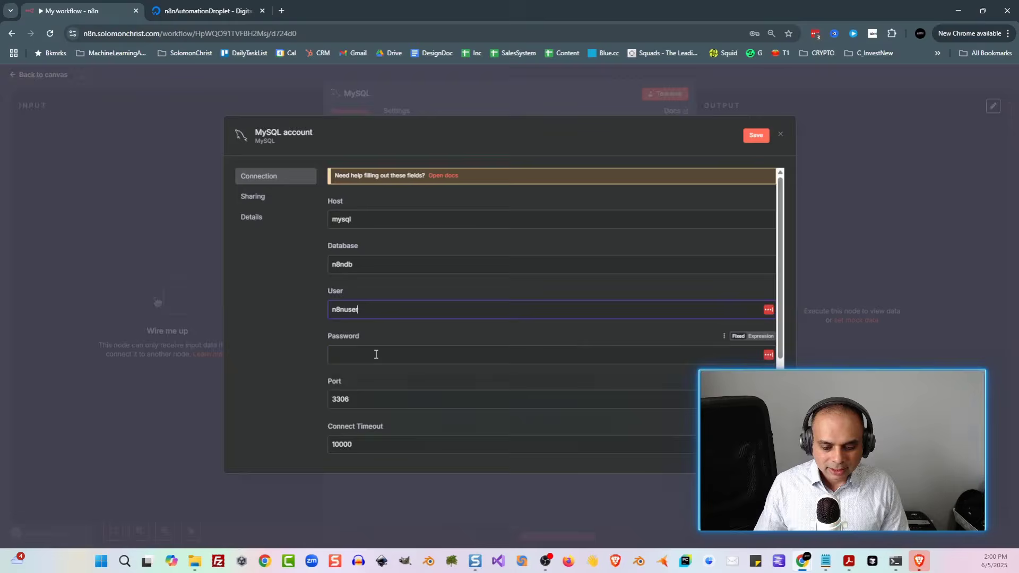
pyautogui.click(375, 354)
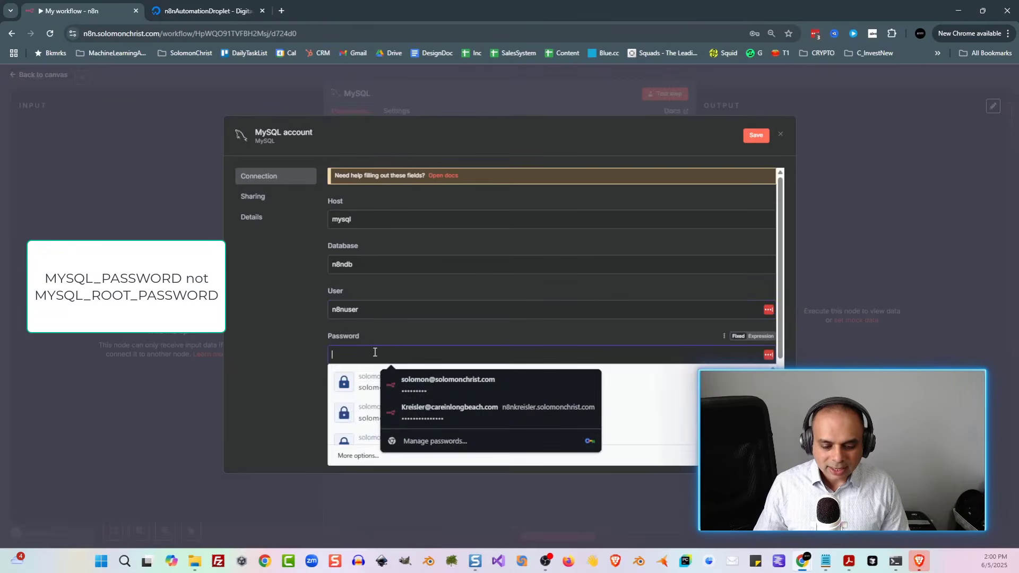
pyautogui.click(313, 352)
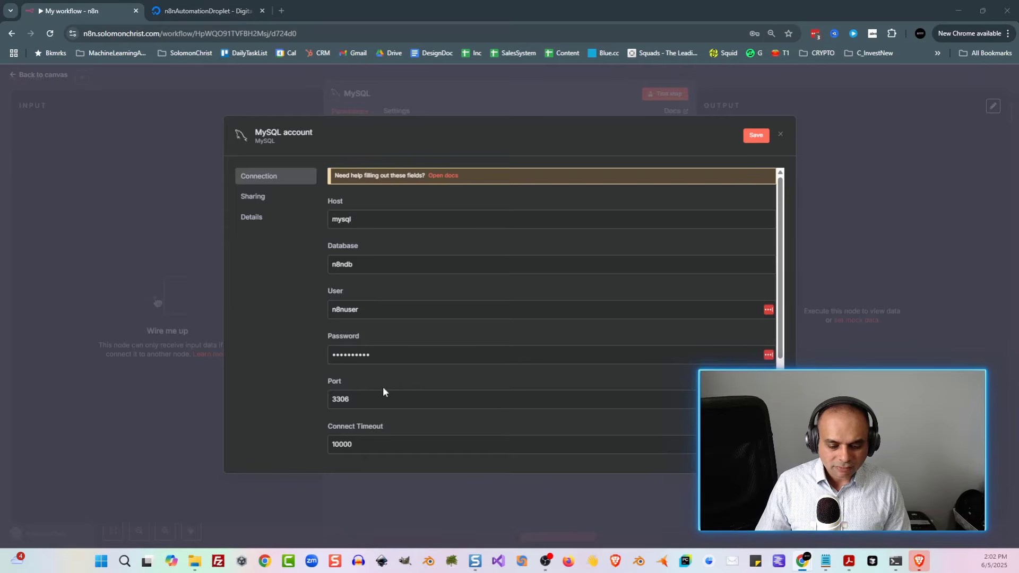
# - Check the remaining connection settings, keeping port 3306, then save and close the MySQL credential
pyautogui.scroll(-1, 377, 388)
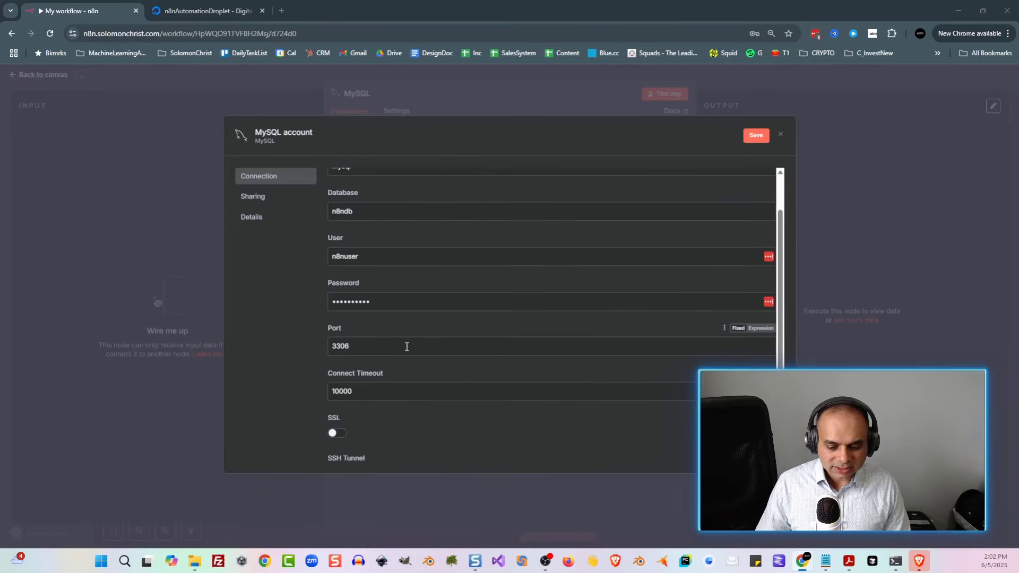
pyautogui.scroll(-2, 536, 421)
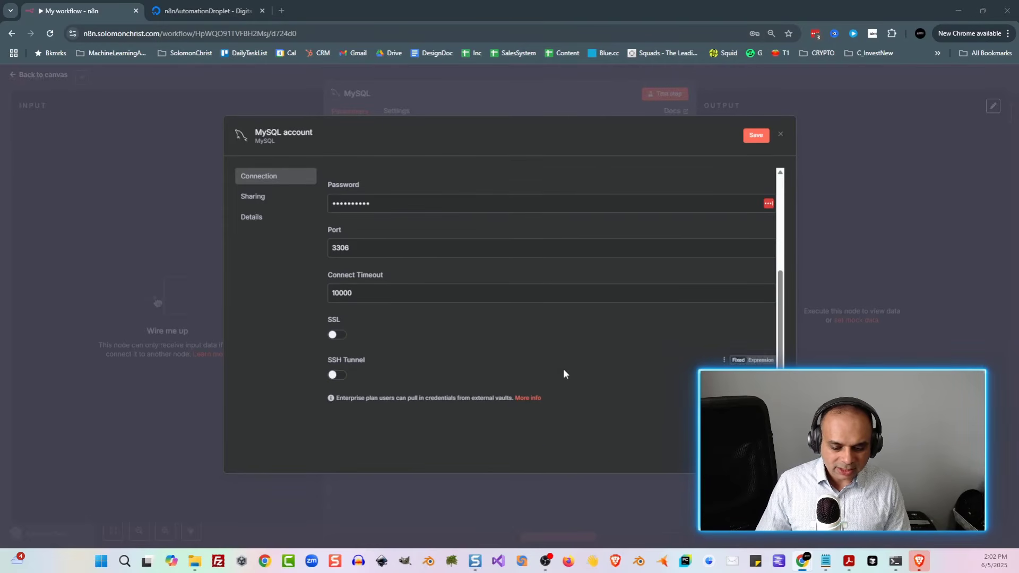
pyautogui.scroll(4, 600, 366)
pyautogui.click(755, 136)
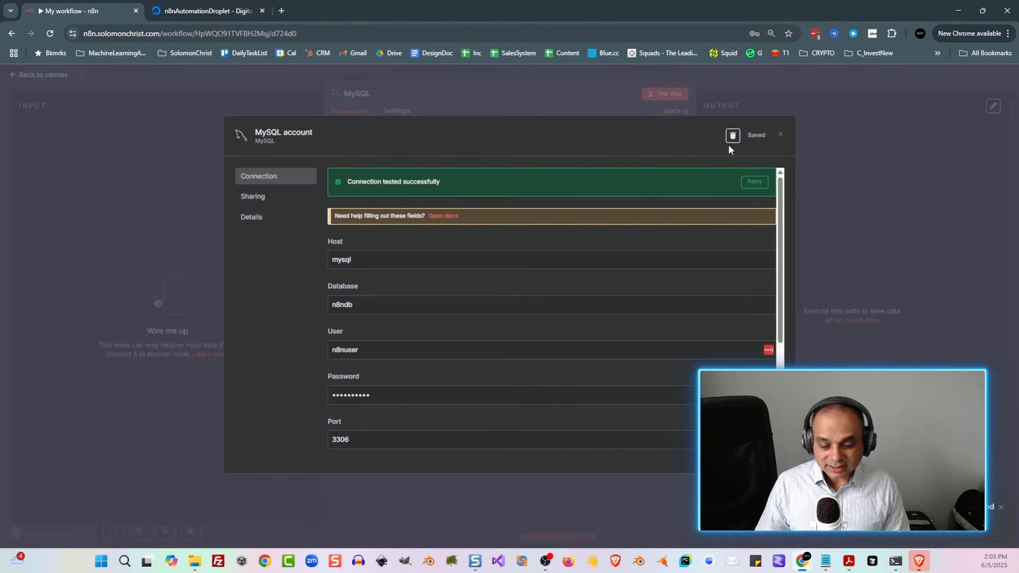
pyautogui.press('Escape')
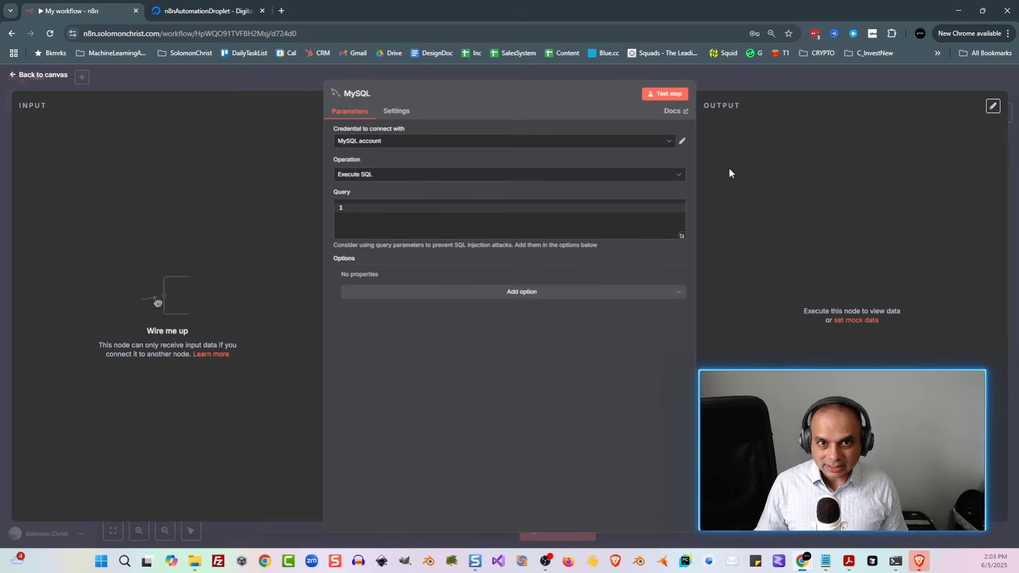
pyautogui.click(661, 210)
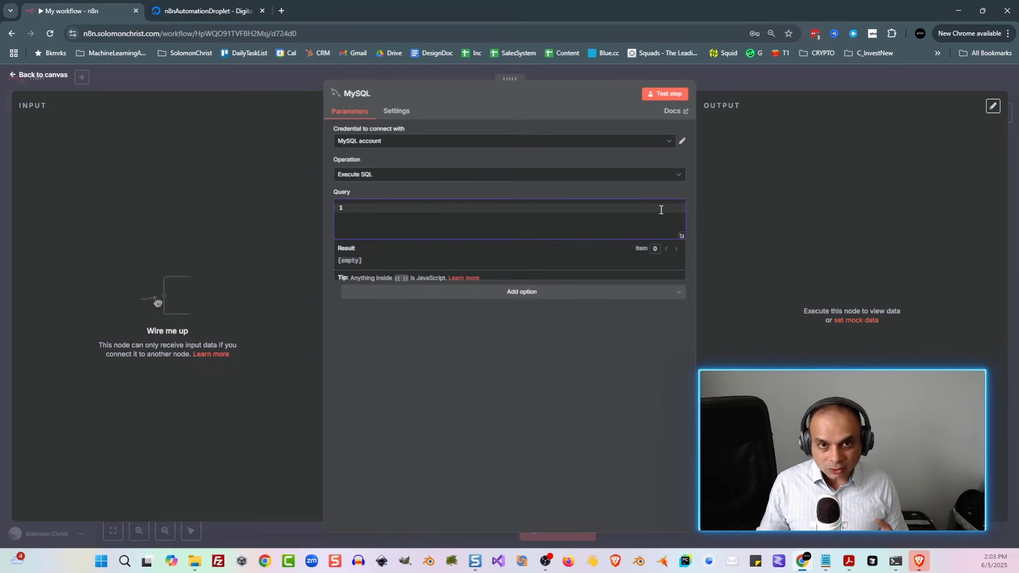
pyautogui.click(751, 189)
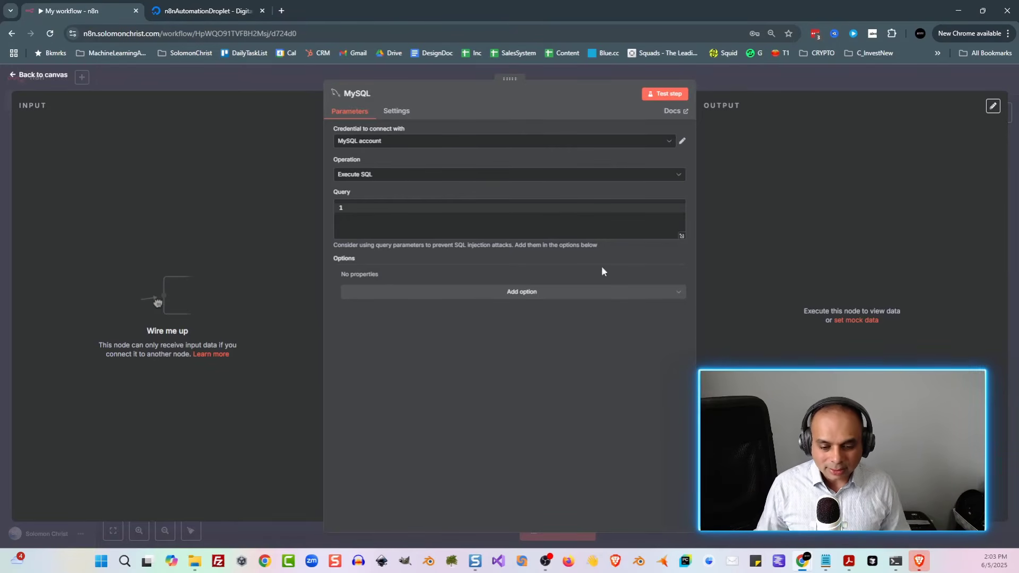
# - Enter USE n8ndb; as the SQL query of the MySQL node and return to the canvas
pyautogui.click(559, 212)
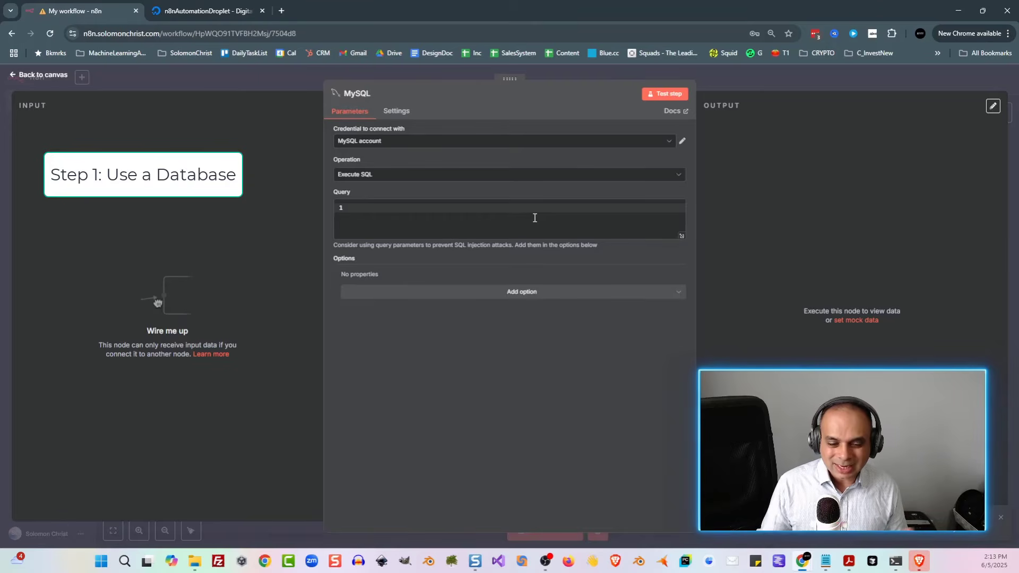
pyautogui.click(539, 207)
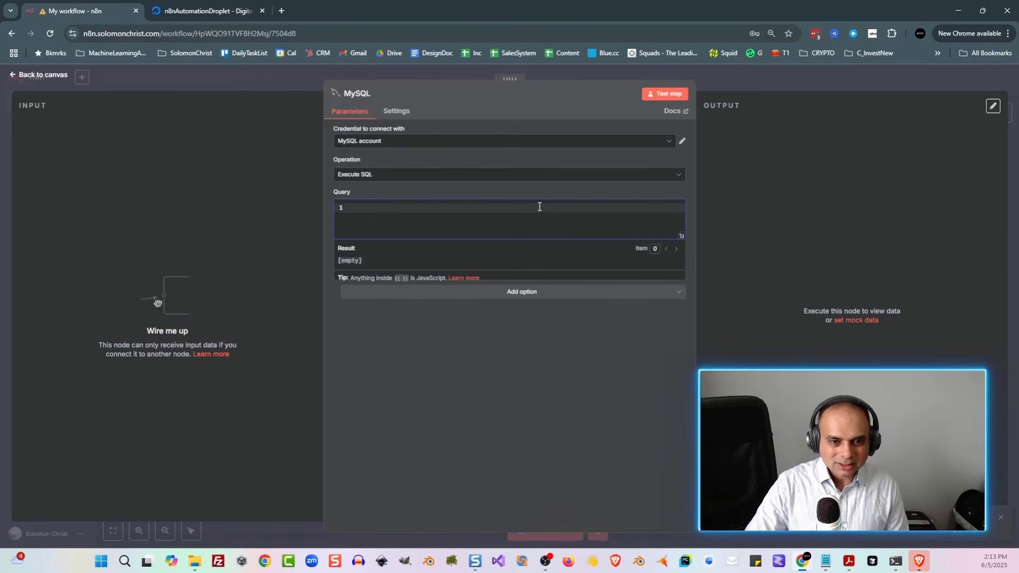
pyautogui.write('USE n')
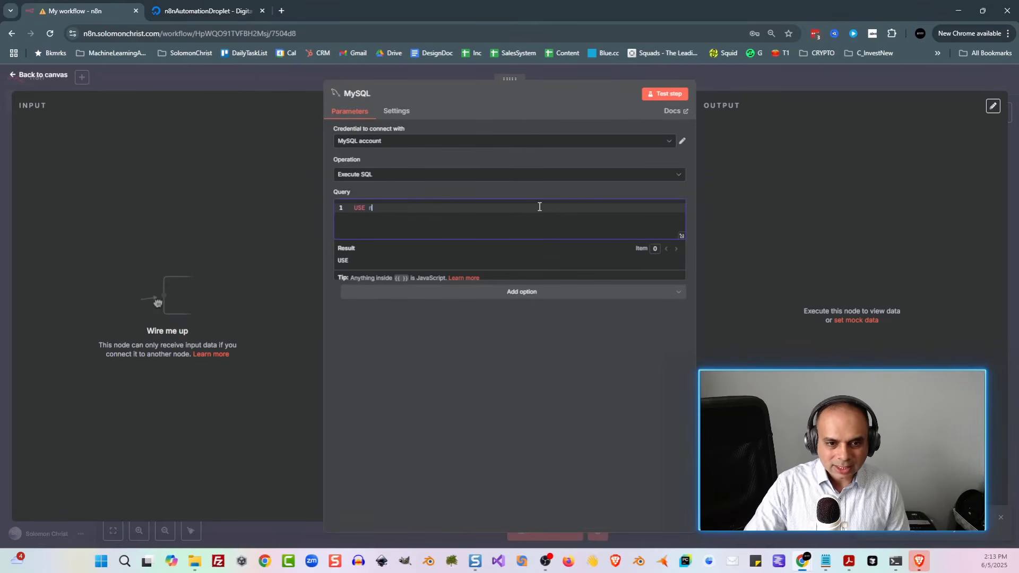
pyautogui.write('8ndb;')
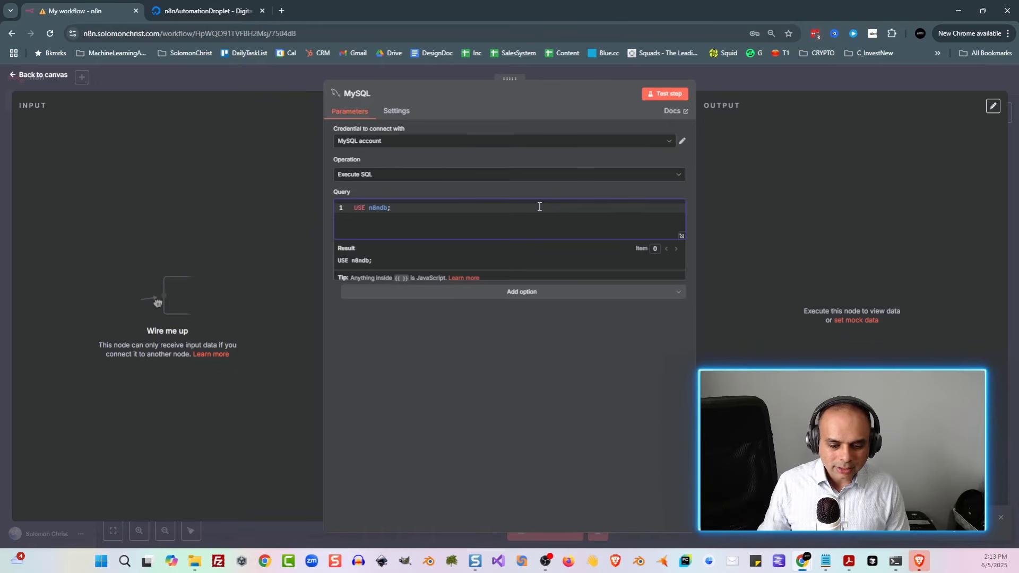
pyautogui.click(297, 89)
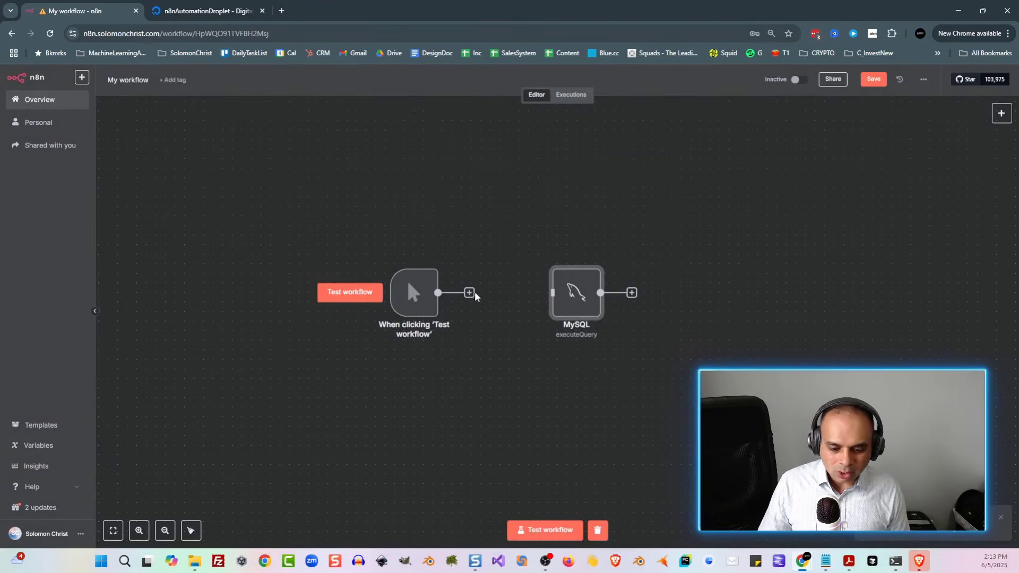
# - Connect the manual trigger to the MySQL node and rename that node MySQL Init
pyautogui.moveTo(541, 293)
pyautogui.mouseDown()
pyautogui.moveTo(552, 293)
pyautogui.moveTo(526, 287)
pyautogui.mouseUp()
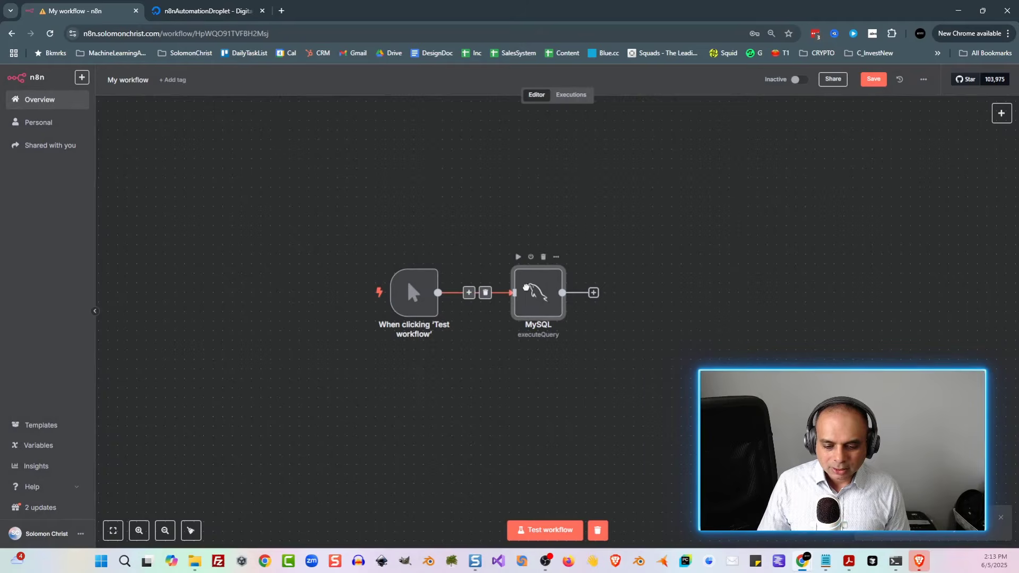
pyautogui.doubleClick(546, 310)
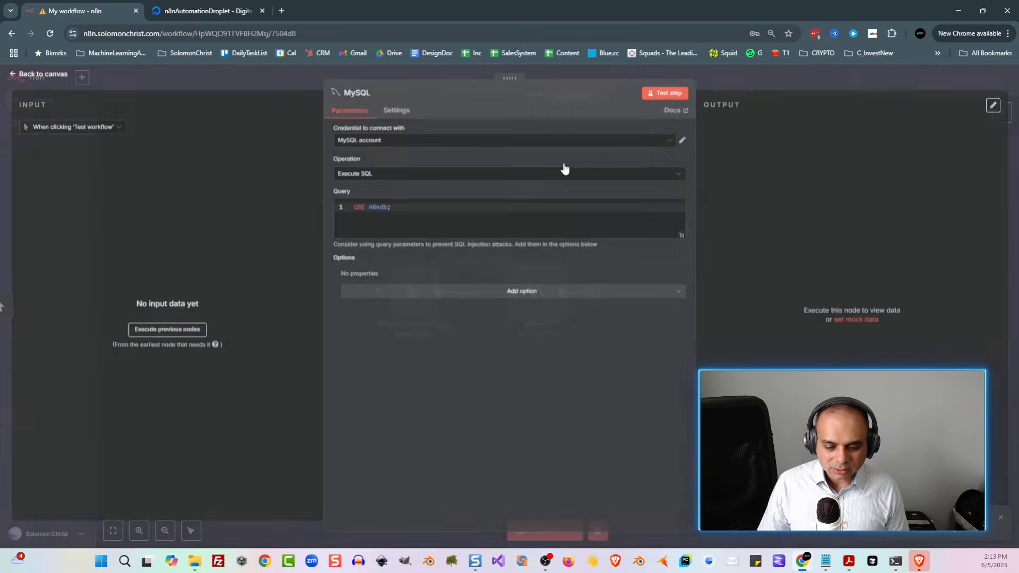
pyautogui.click(367, 95)
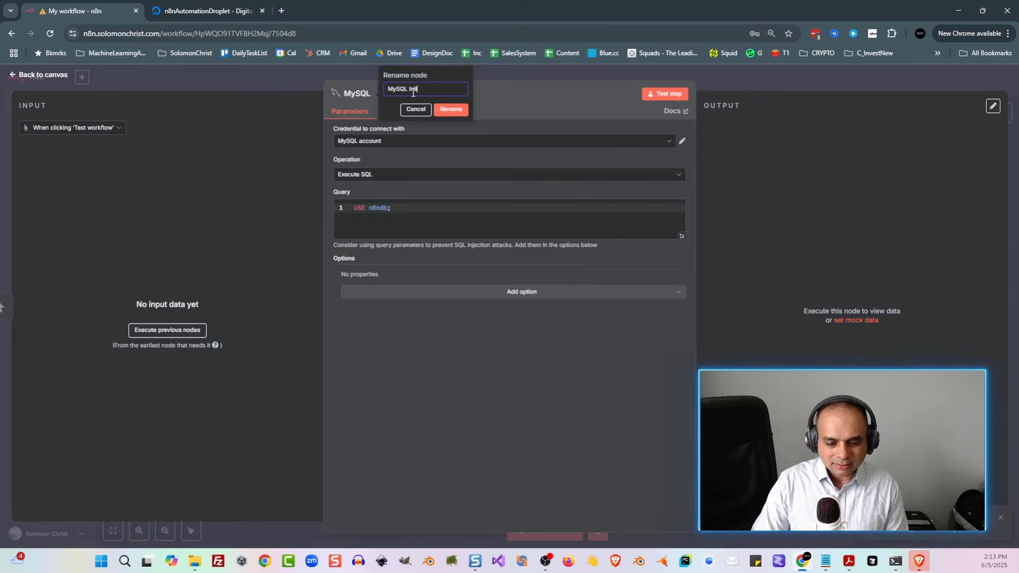
pyautogui.click(462, 116)
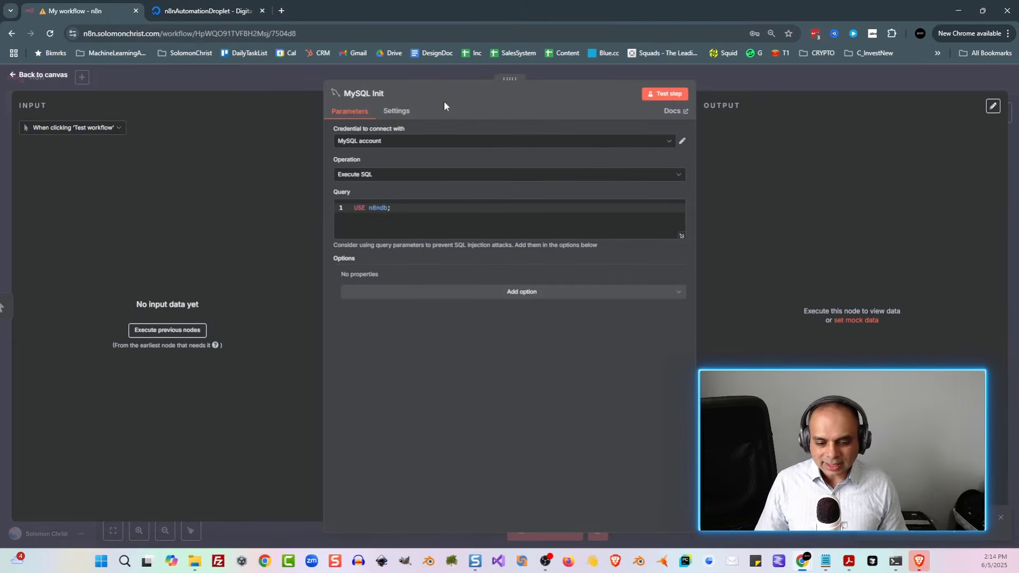
pyautogui.click(230, 82)
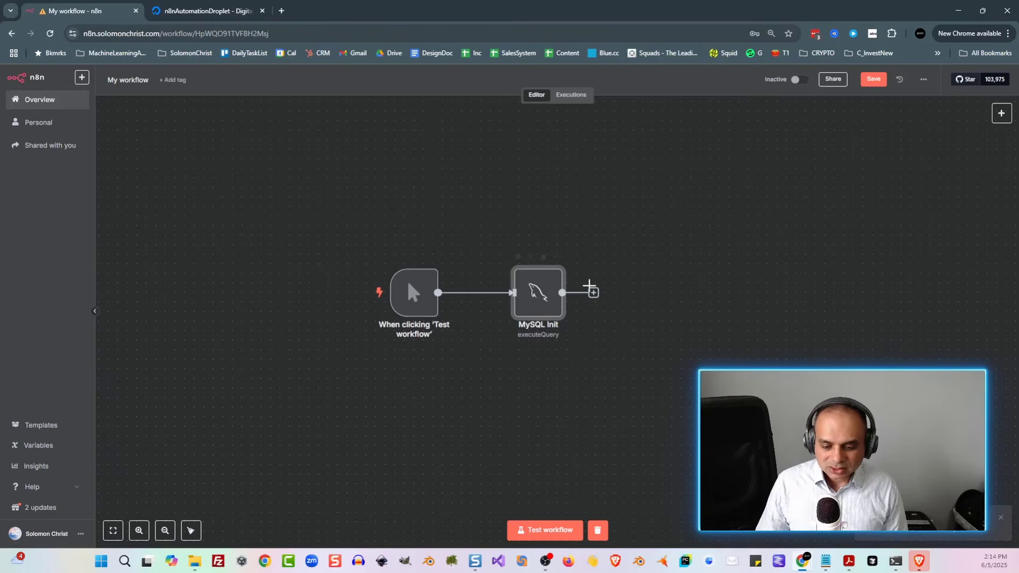
# - Add a second MySQL node with the Execute a SQL query action to the workflow
pyautogui.click(1001, 113)
pyautogui.click(735, 174)
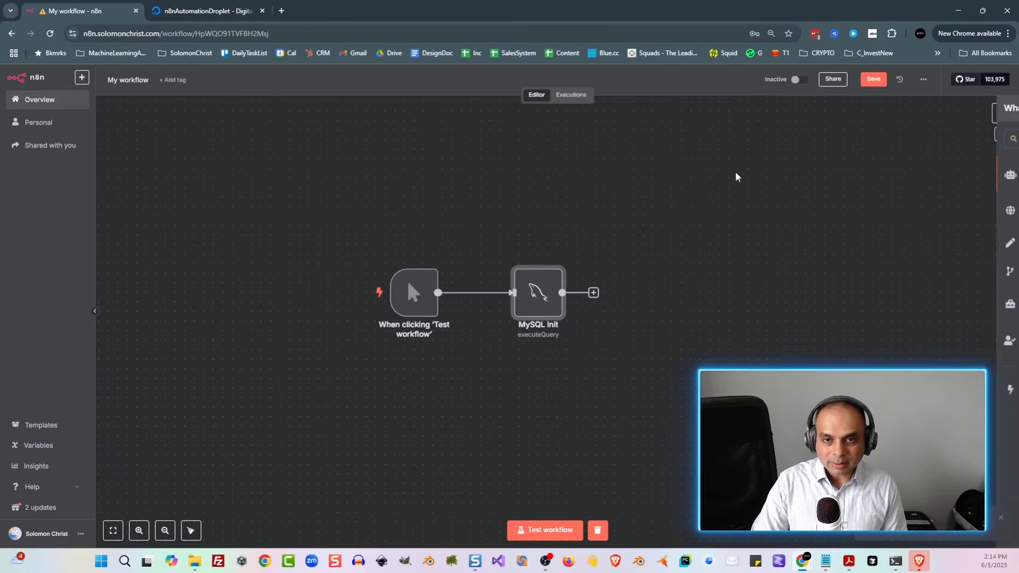
pyautogui.press('Tab')
pyautogui.write('mys')
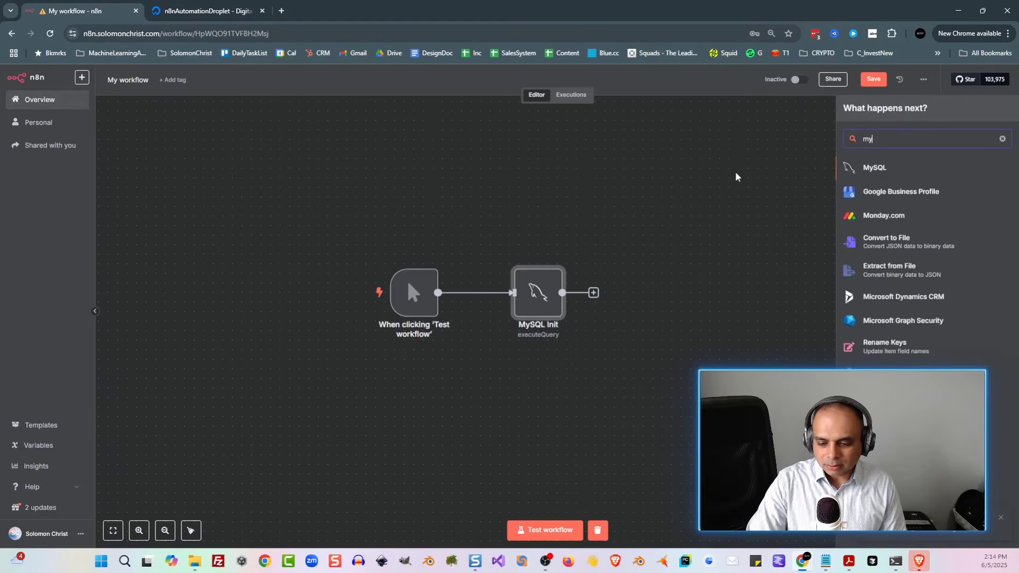
pyautogui.click(880, 170)
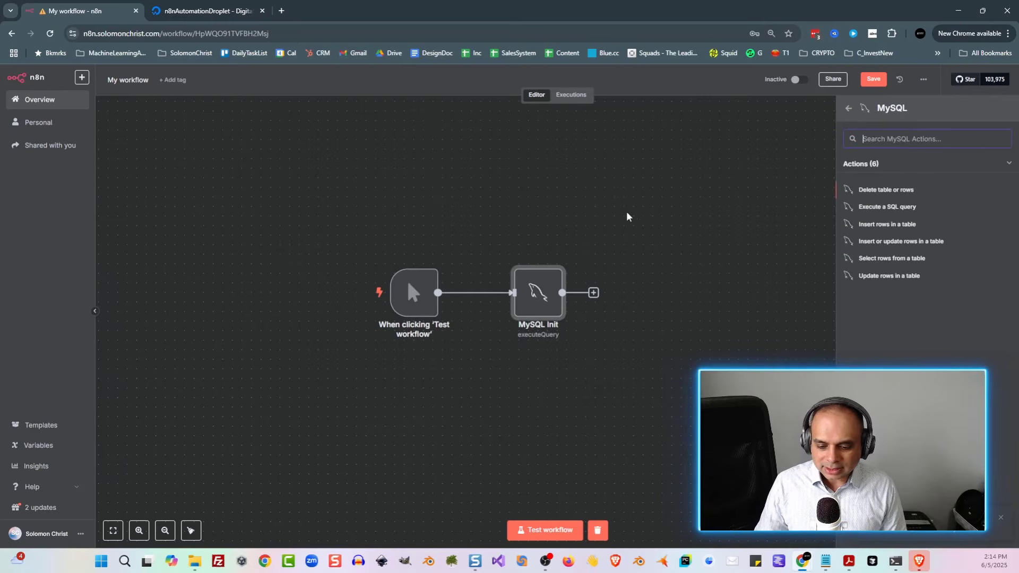
pyautogui.click(900, 208)
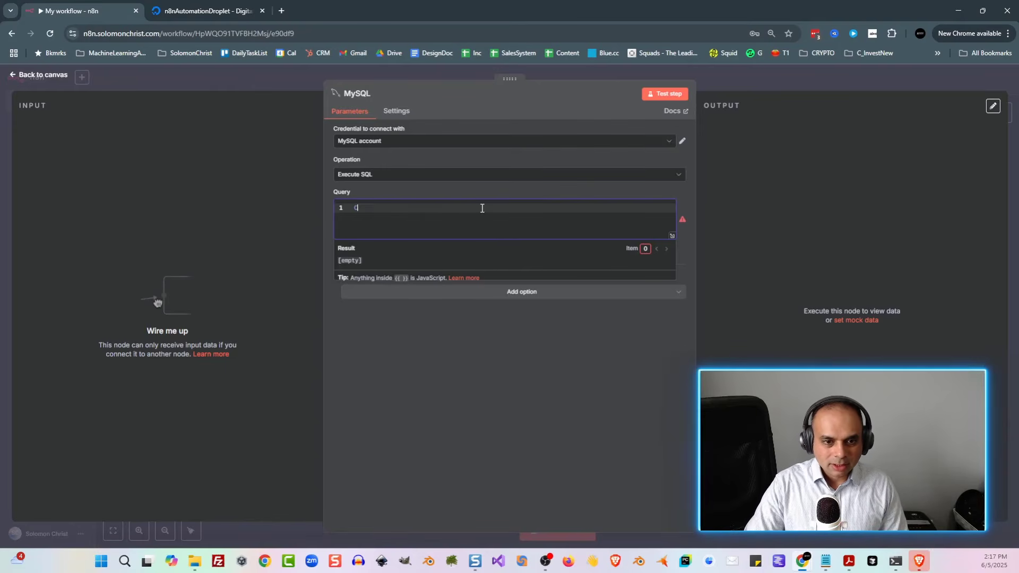
# - Start a CREATE TABLE statement for test_table in the new node's query, with an empty line for its column definitions
pyautogui.write('REATE')
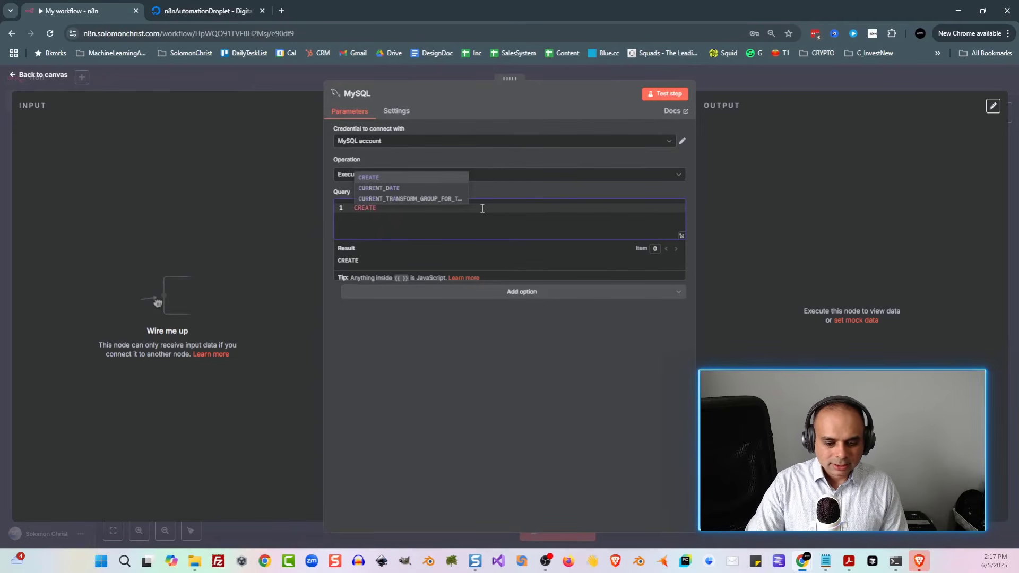
pyautogui.write(' TABLE ')
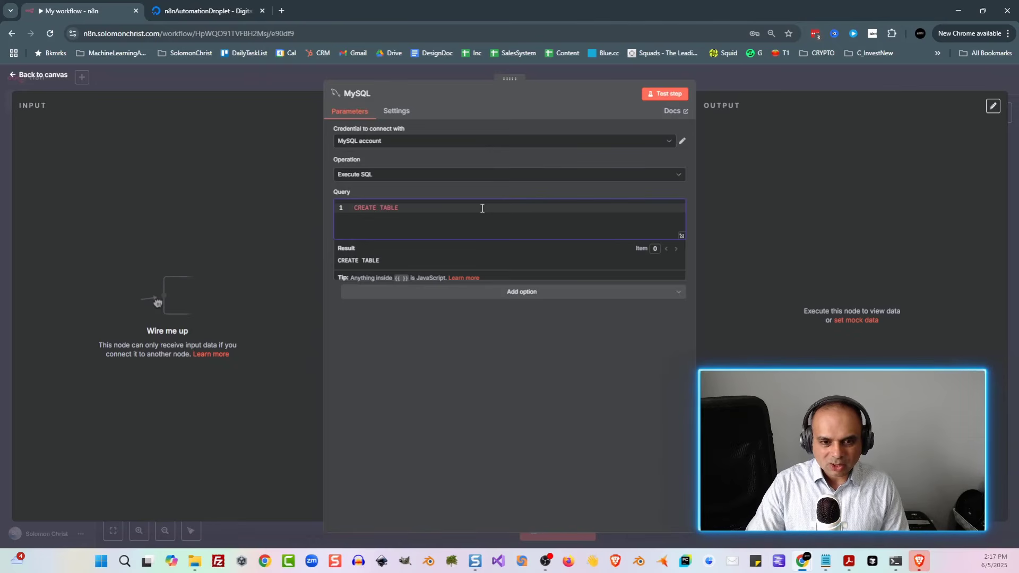
pyautogui.write('test_table')
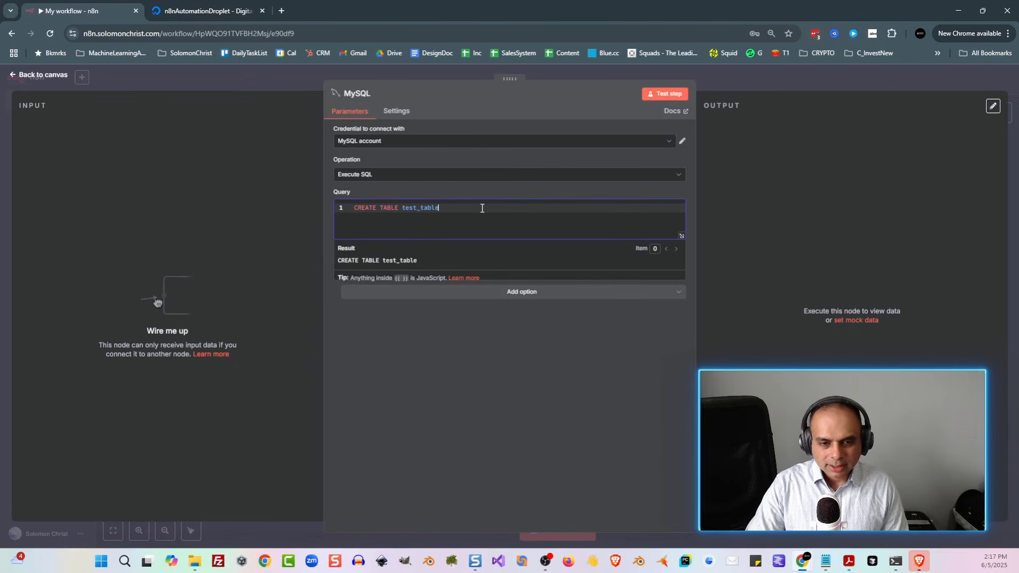
pyautogui.write(' (')
pyautogui.press('Return')
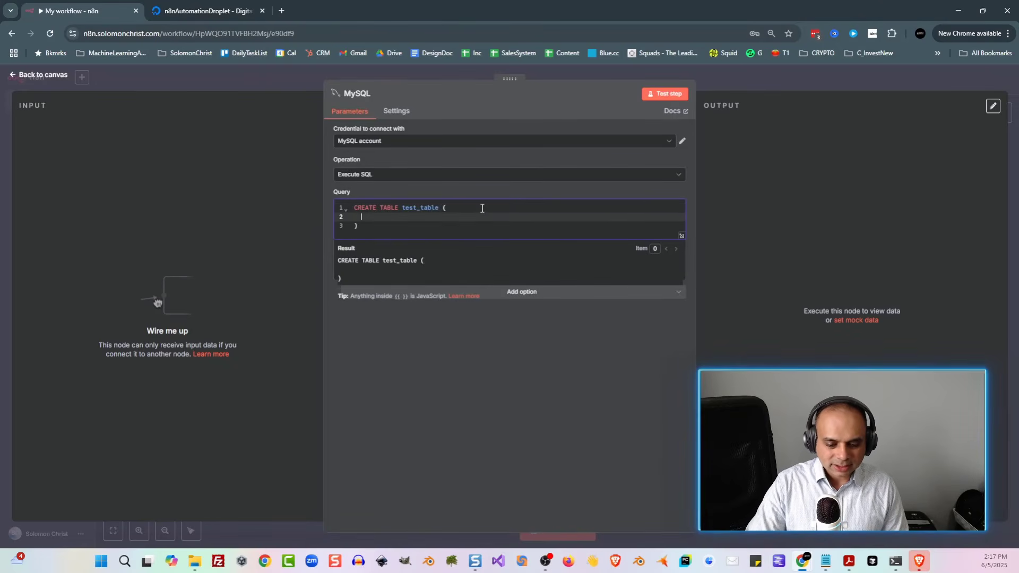
# - Define the table's id column as INT AUTO_INCREMENT PRIMARY KEY and start a new line below it
pyautogui.write('id ')
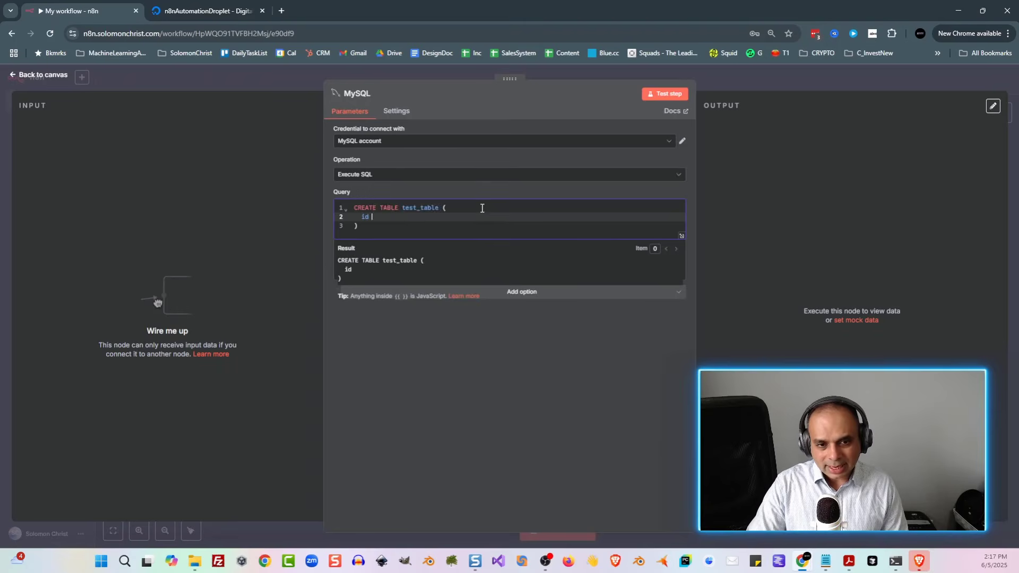
pyautogui.write('INT AU')
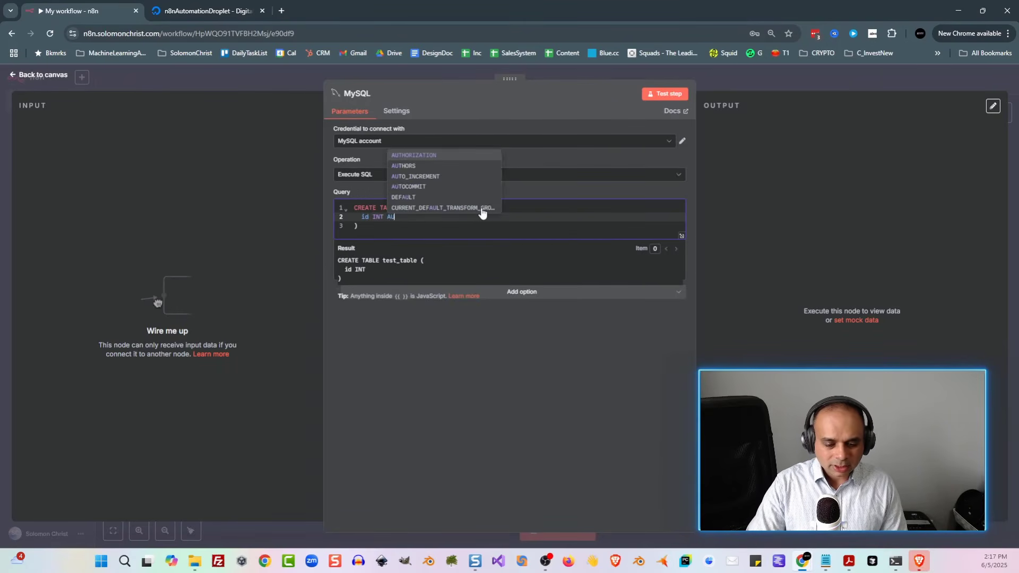
pyautogui.write('TO')
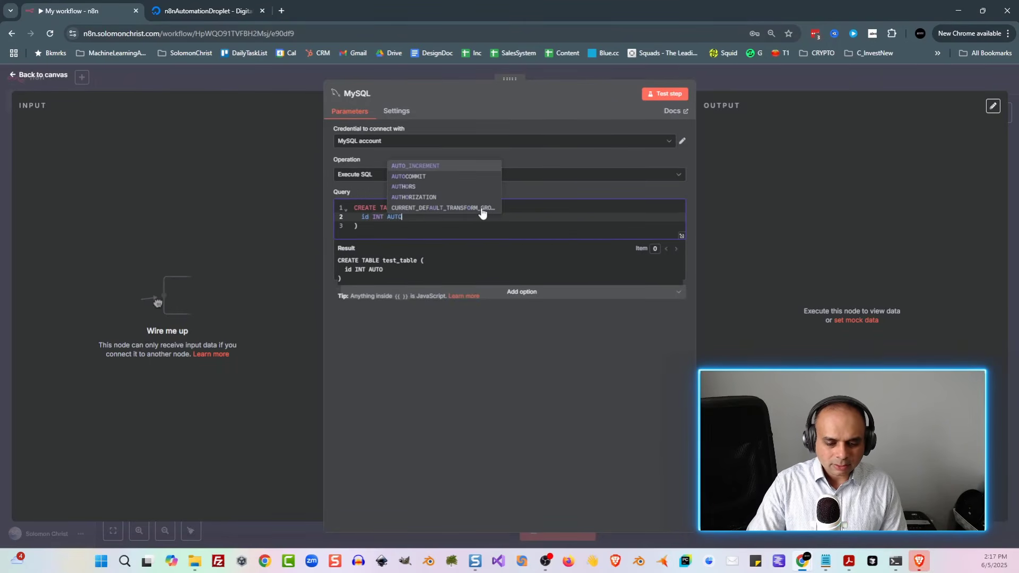
pyautogui.press('Return')
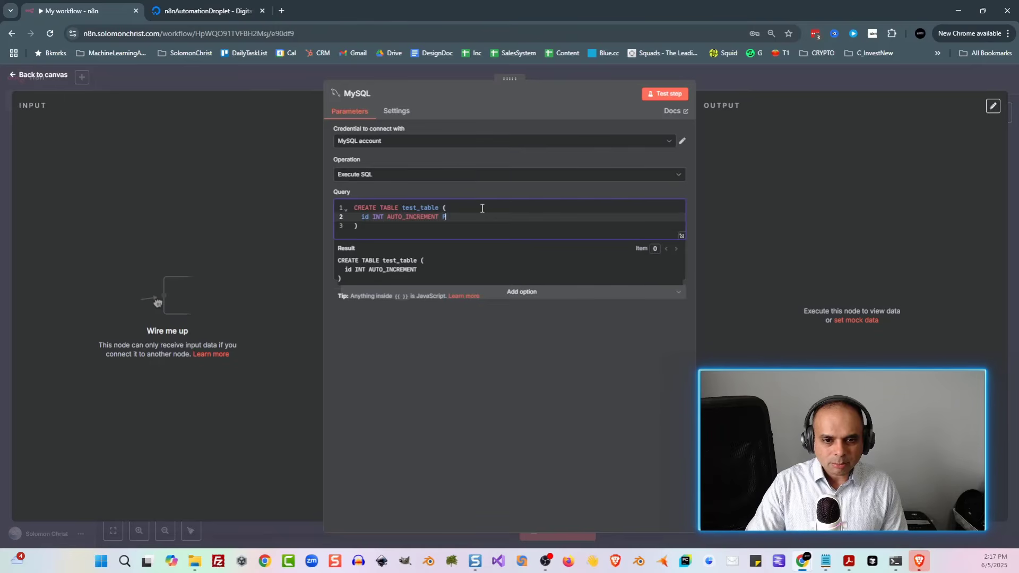
pyautogui.write('PRIMARY K')
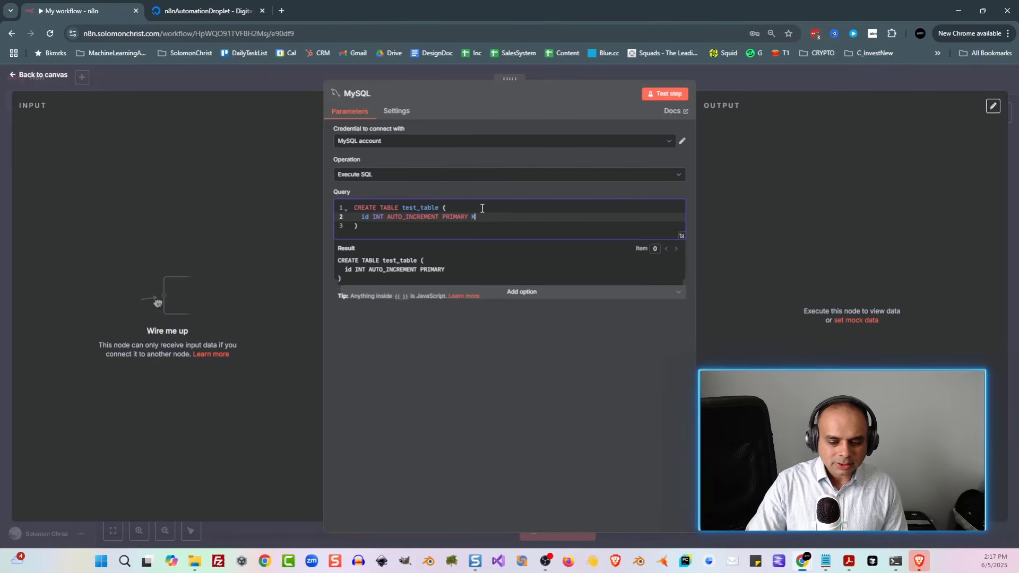
pyautogui.write('EY,')
pyautogui.press('Return')
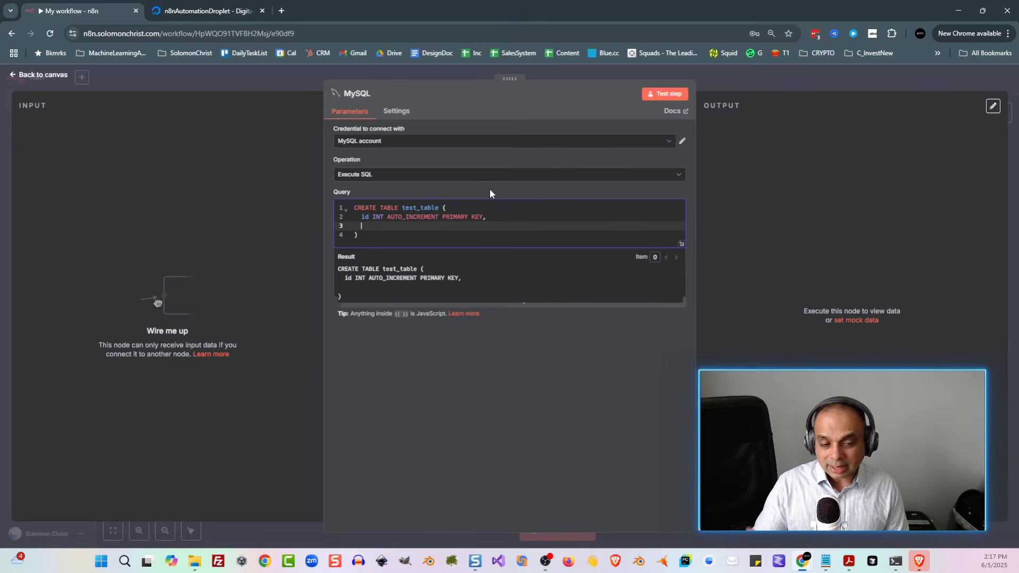
# - Define a name column as VARCHAR(50) in the CREATE TABLE query, then return to the canvas
pyautogui.write('name V')
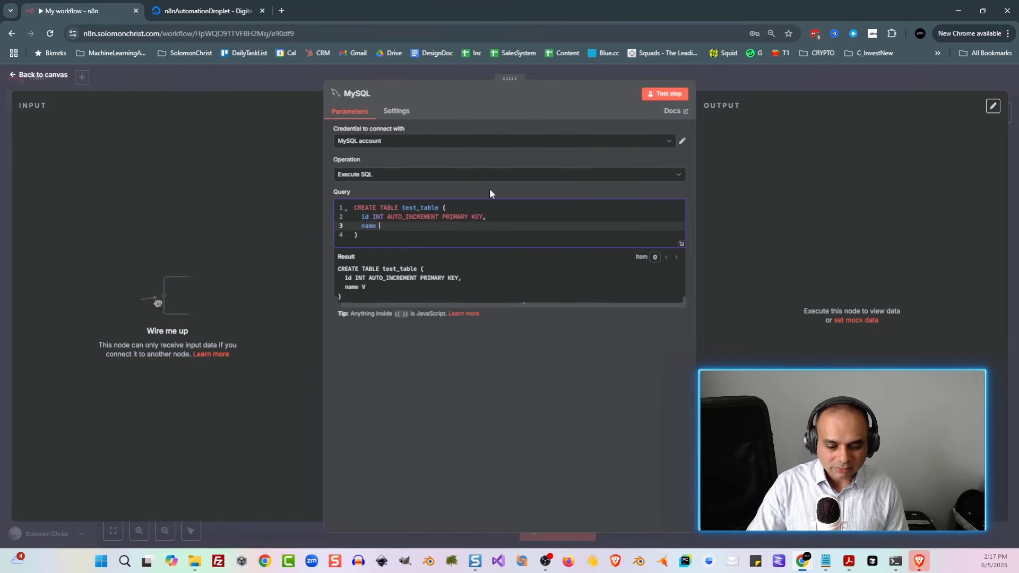
pyautogui.write('AR')
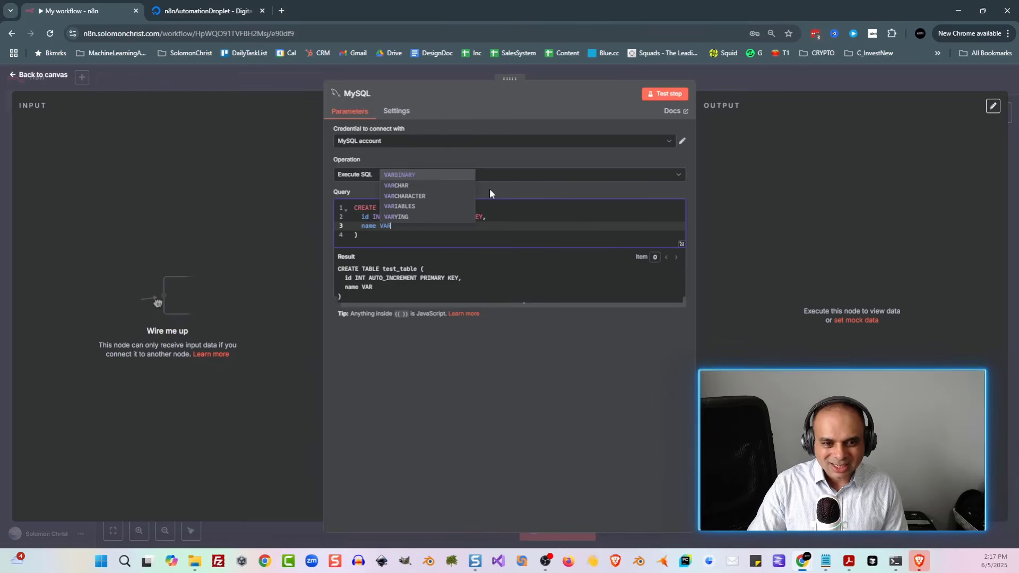
pyautogui.write('C')
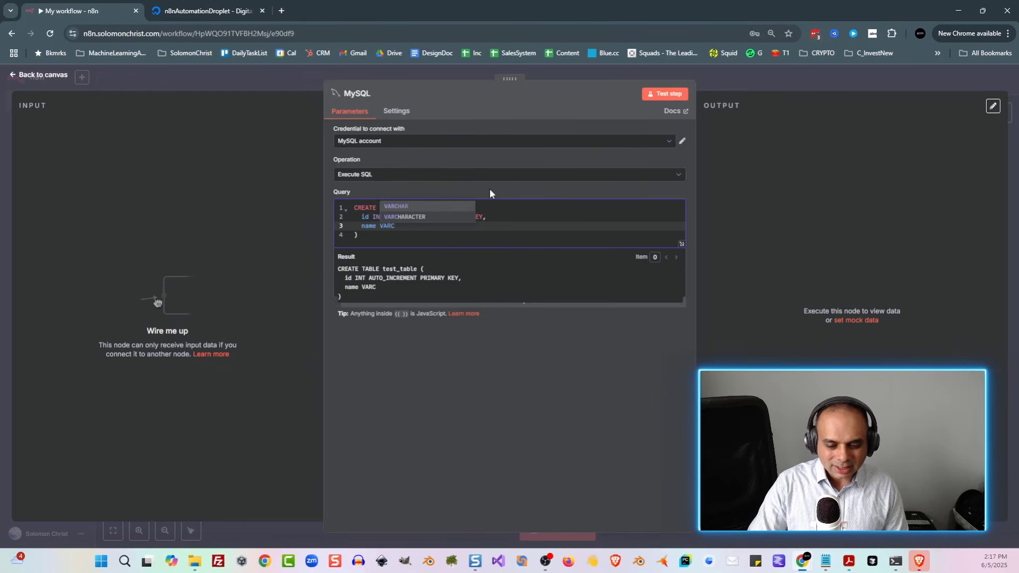
pyautogui.press('Return')
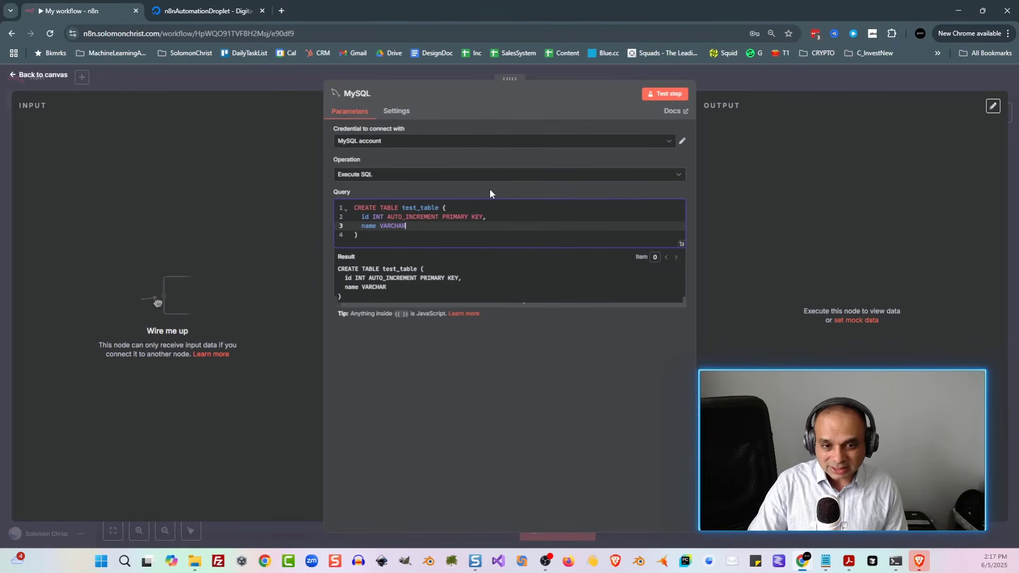
pyautogui.write('(50)')
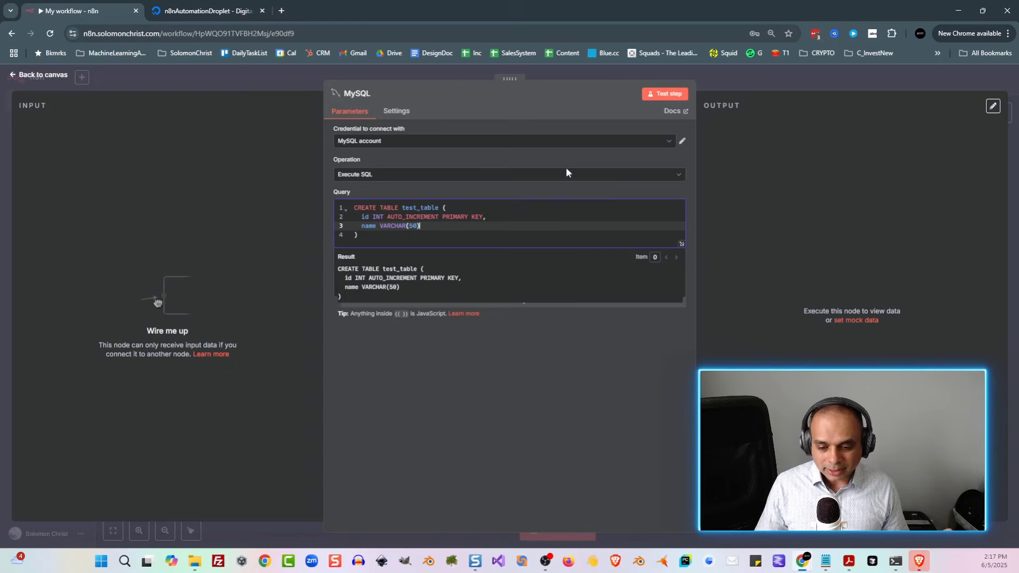
pyautogui.click(720, 82)
# - Save the workflow and connect the MySQL Init node to the new MySQL node
pyautogui.click(872, 79)
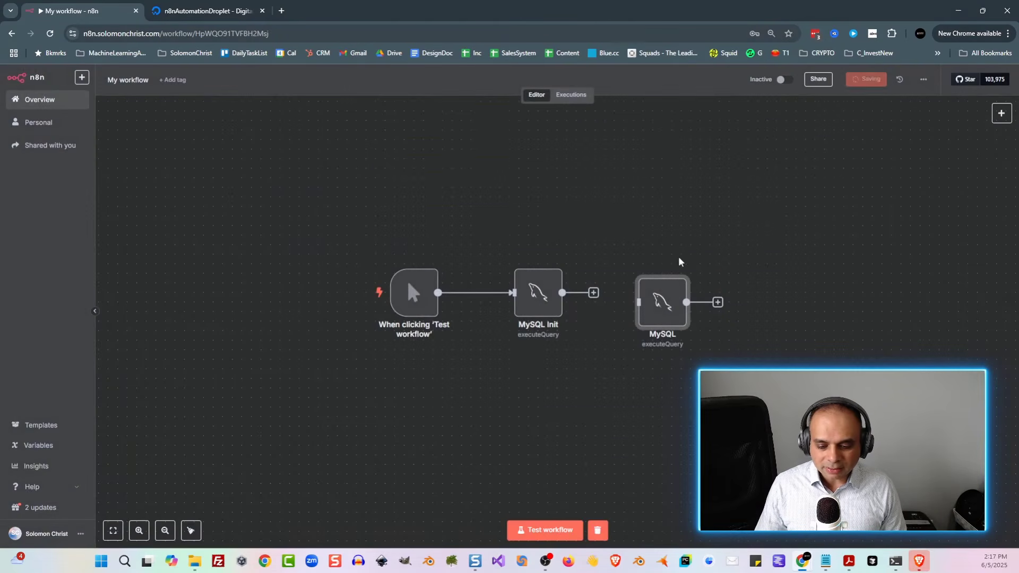
pyautogui.moveTo(562, 292); pyautogui.dragTo(660, 295)
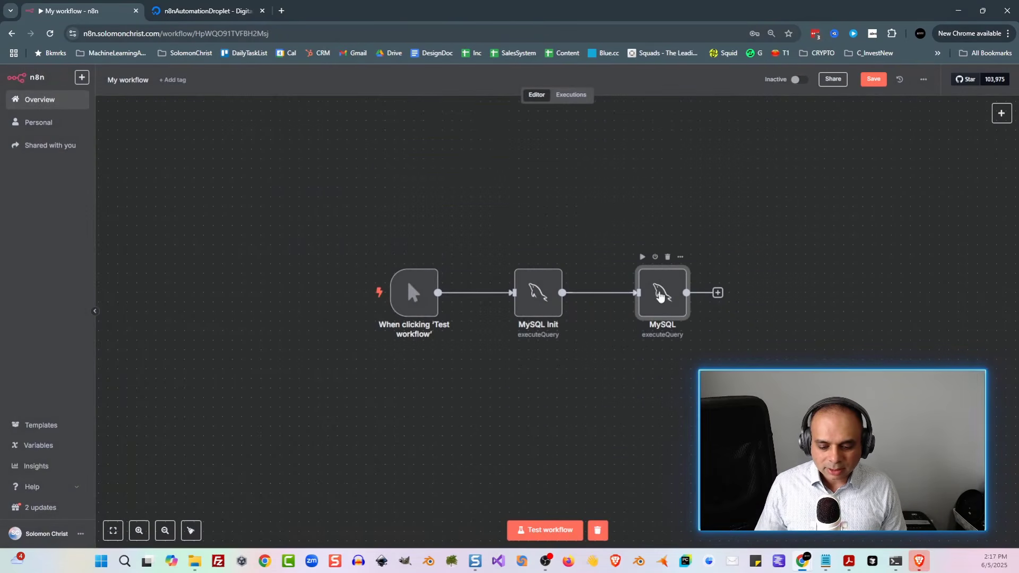
# - Test the workflow and inspect the output of the MySQL and MySQL Init nodes
pyautogui.click(541, 530)
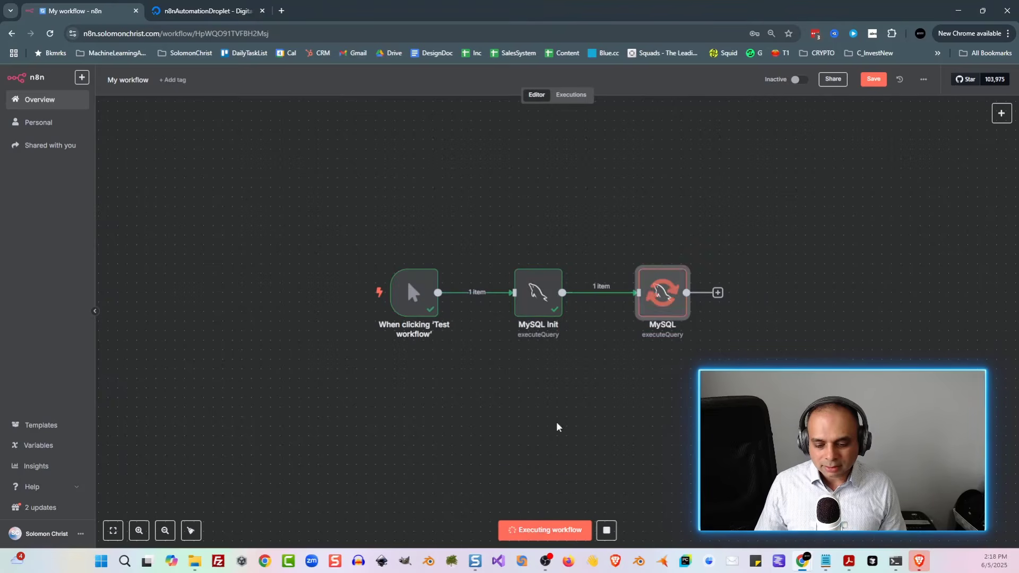
pyautogui.doubleClick(668, 310)
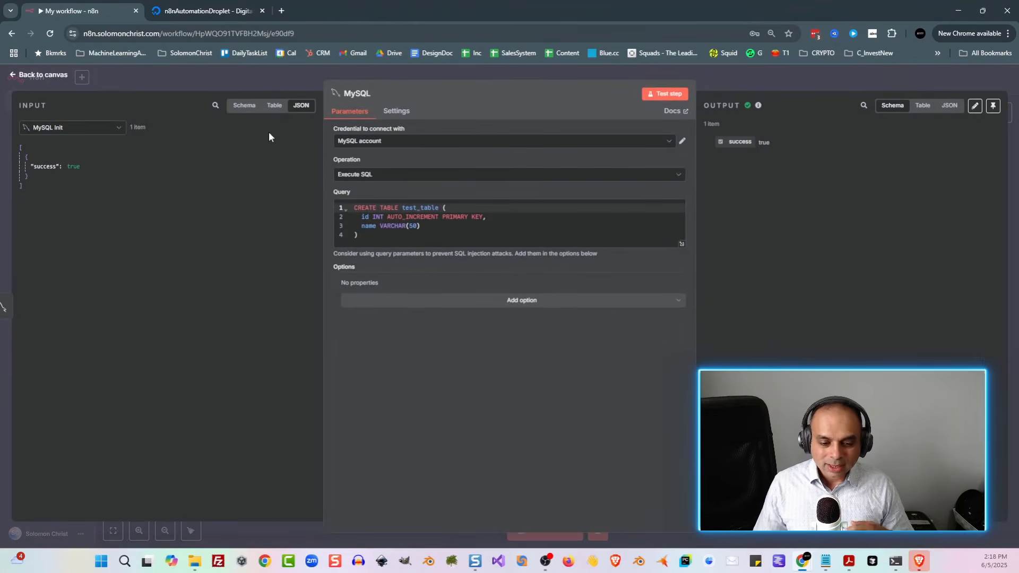
pyautogui.click(279, 80)
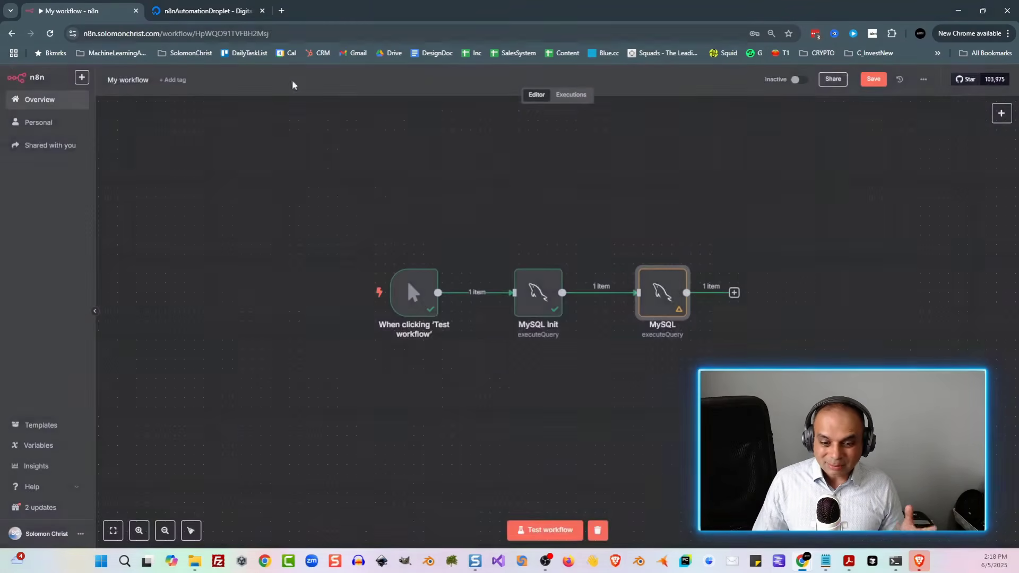
pyautogui.doubleClick(543, 305)
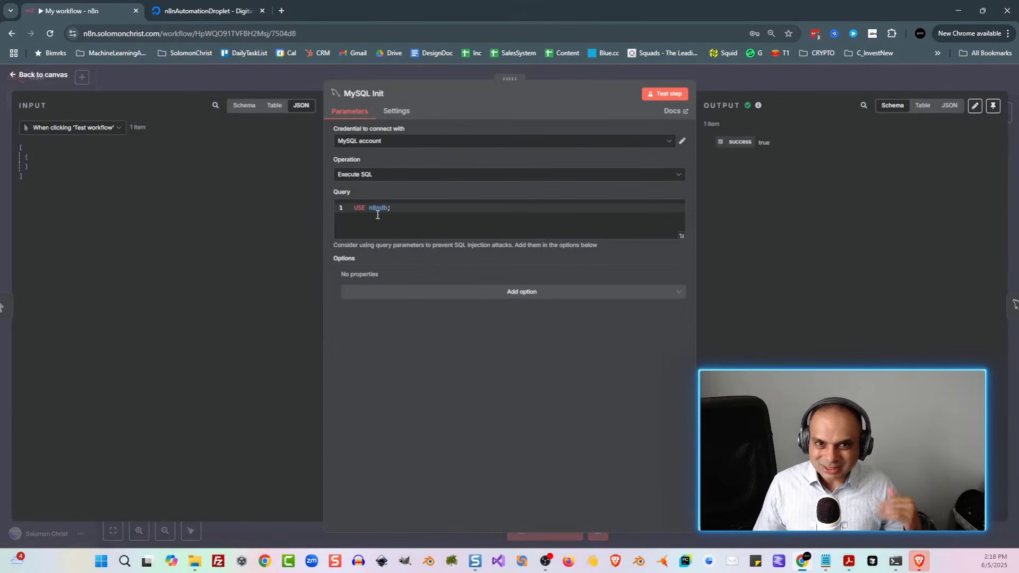
# - Rerun the workflow test and inspect the output of the MySQL node containing the CREATE TABLE query
pyautogui.click(273, 80)
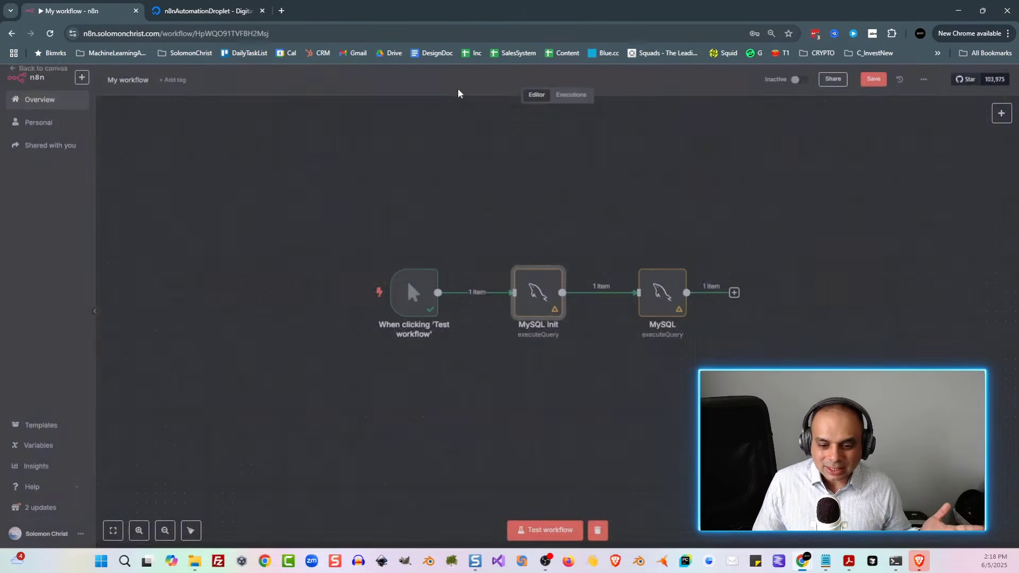
pyautogui.doubleClick(677, 297)
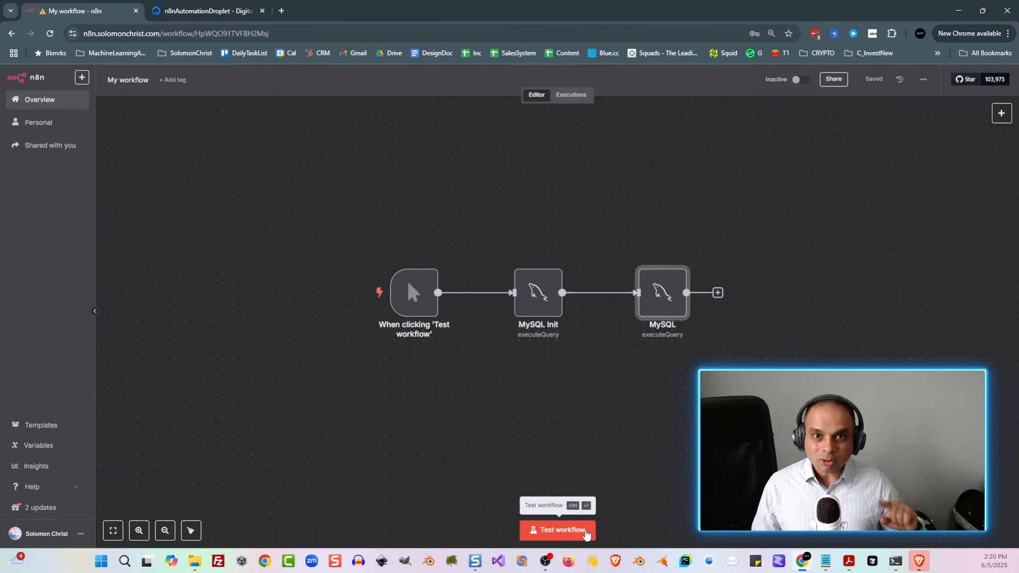
pyautogui.click(586, 531)
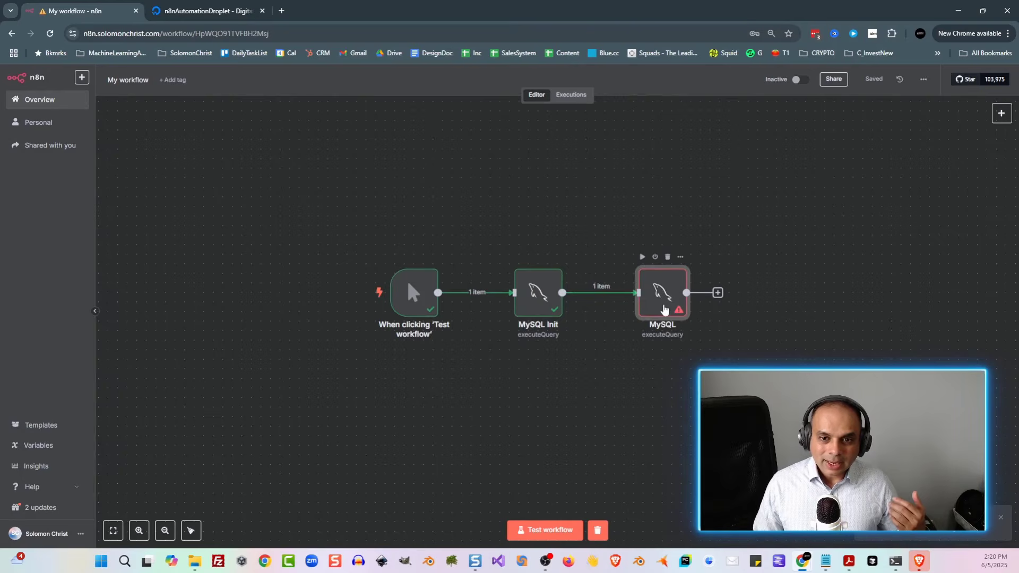
pyautogui.doubleClick(663, 309)
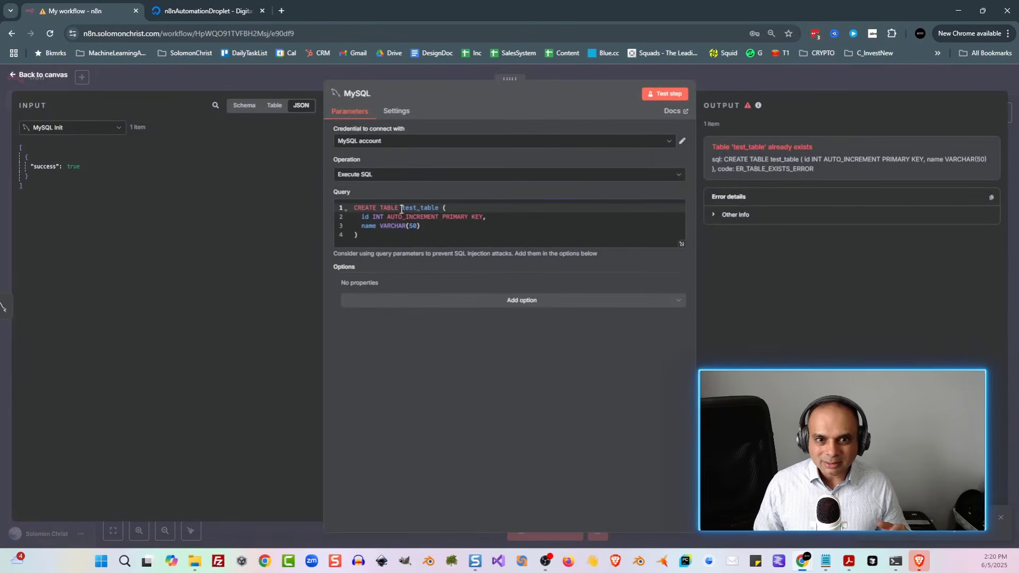
# - Add IF NOT EXISTS before test_table in the MySQL node's CREATE TABLE query and save the workflow
pyautogui.click(402, 212)
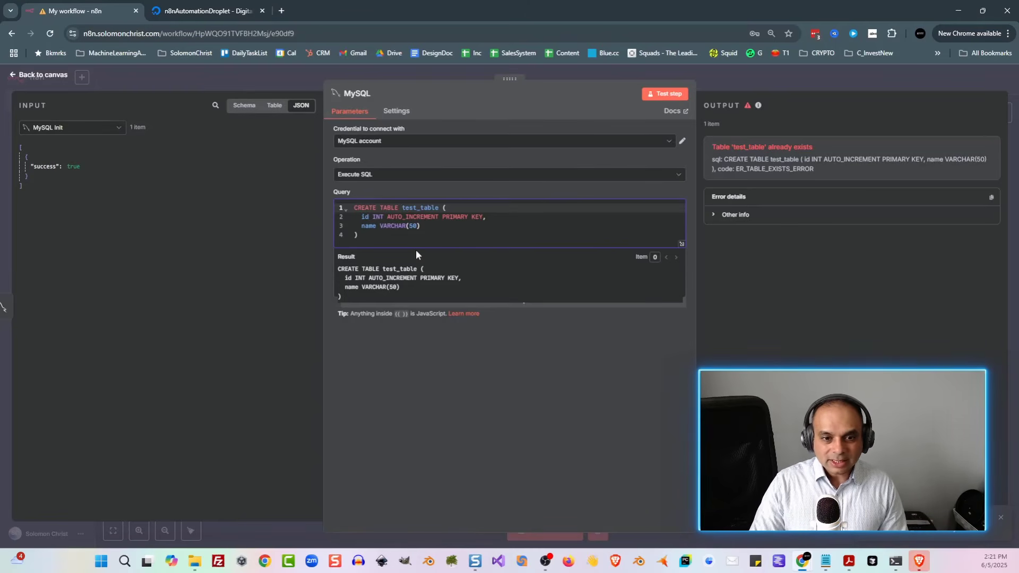
pyautogui.write('IF NOT EX')
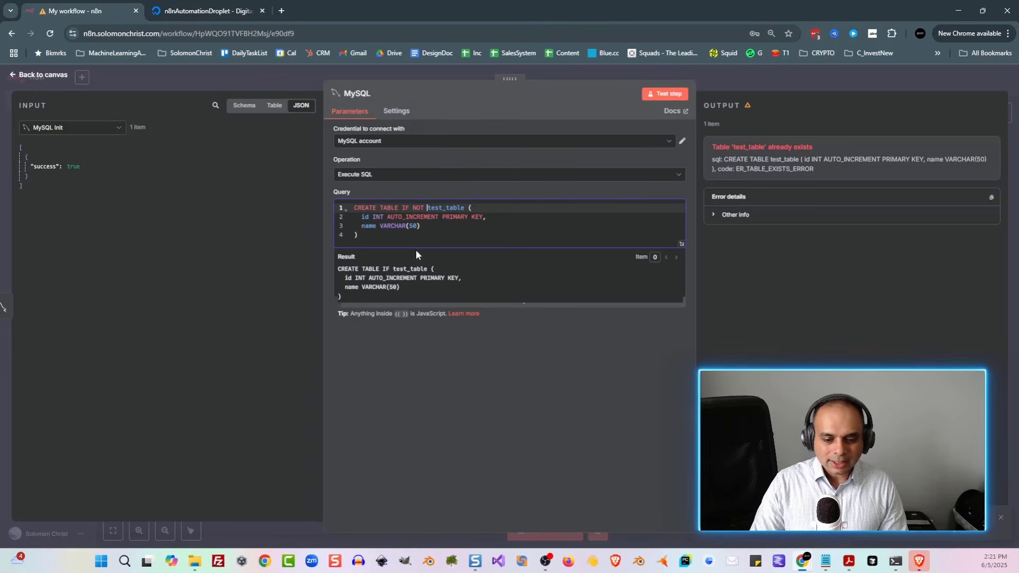
pyautogui.write('I')
pyautogui.press('Return')
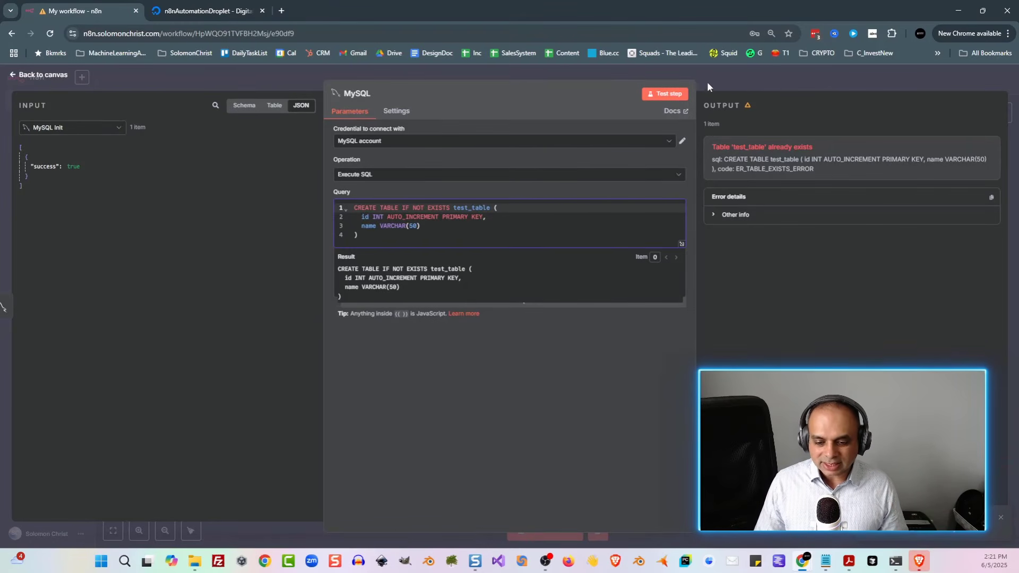
pyautogui.click(720, 75)
pyautogui.click(870, 79)
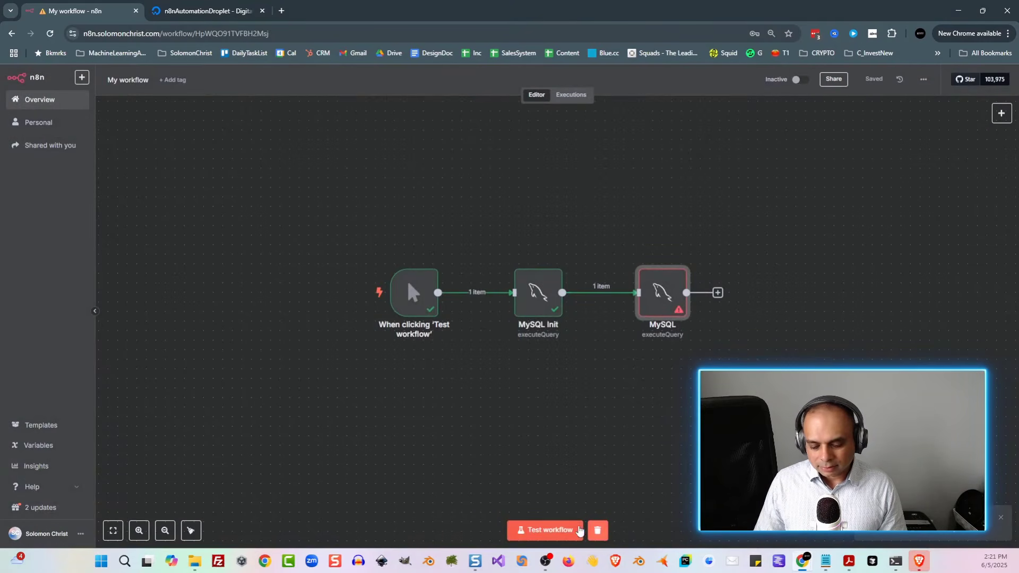
# - Clear the previous execution data and retest the workflow, checking the MySQL node's output
pyautogui.click(597, 531)
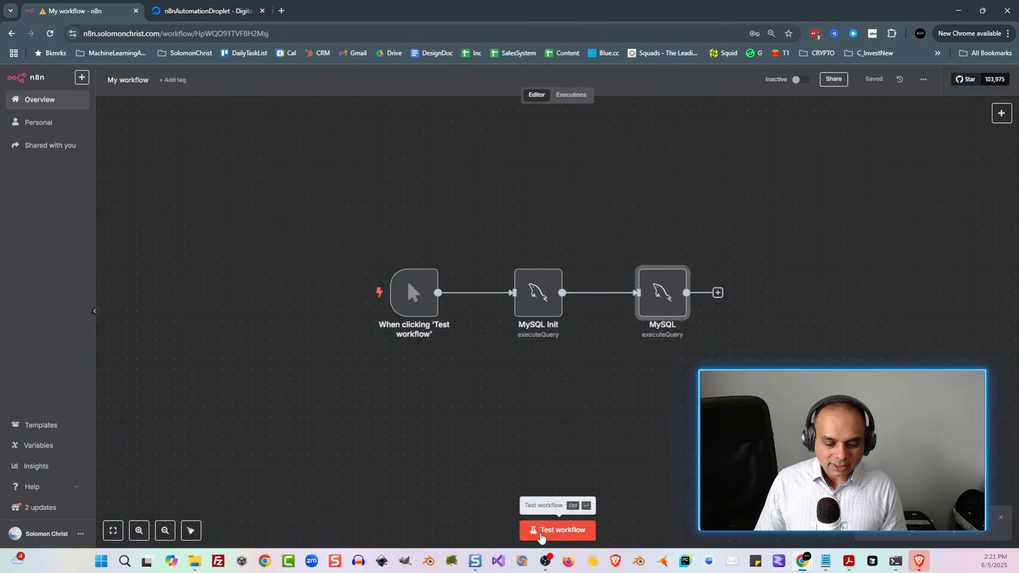
pyautogui.click(545, 531)
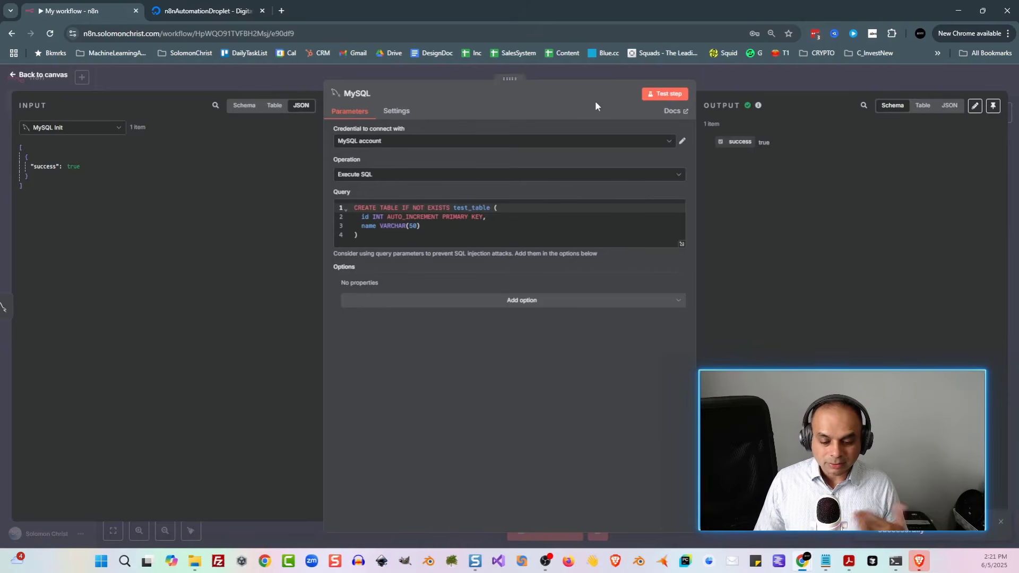
pyautogui.click(609, 71)
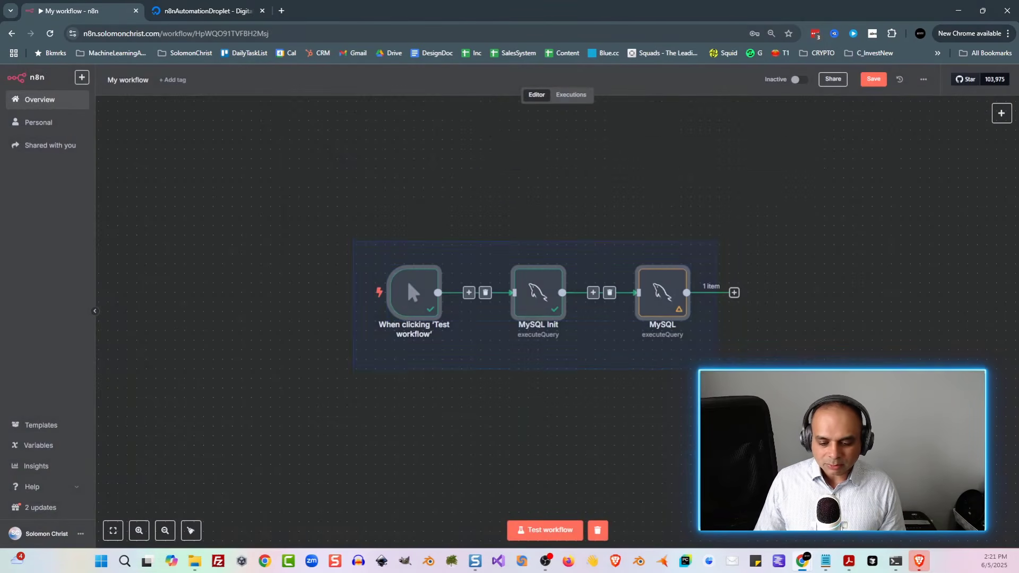
# - Move the three existing nodes toward the canvas's upper left and add a MySQL node with the Insert rows in a table action
pyautogui.moveTo(665, 296); pyautogui.dragTo(518, 250)
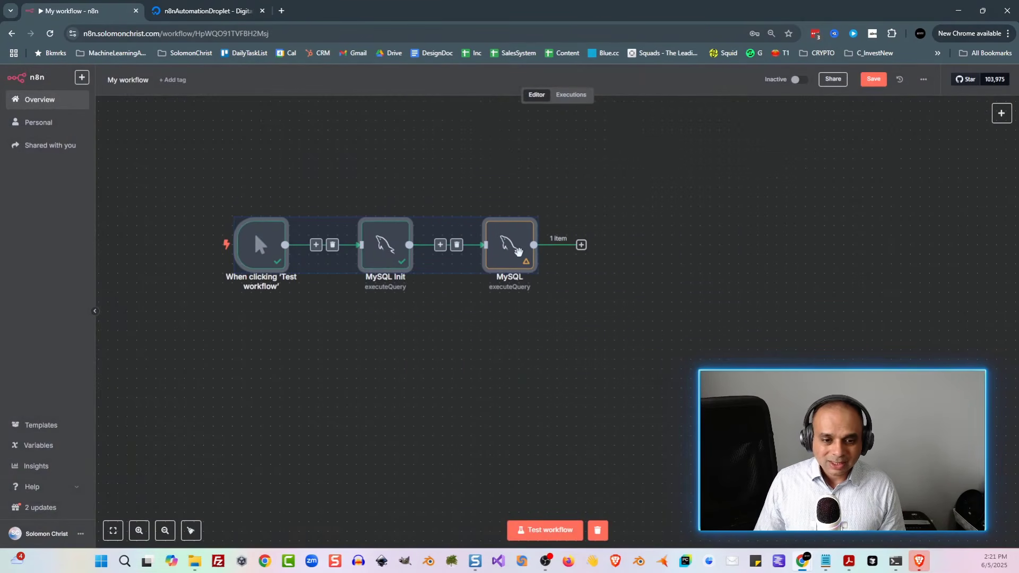
pyautogui.click(674, 317)
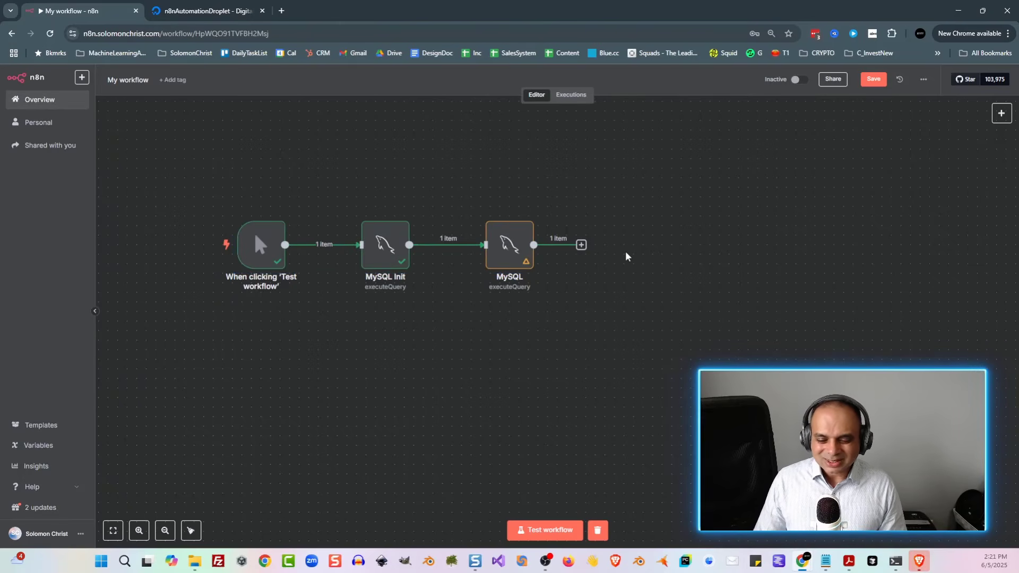
pyautogui.press('Tab')
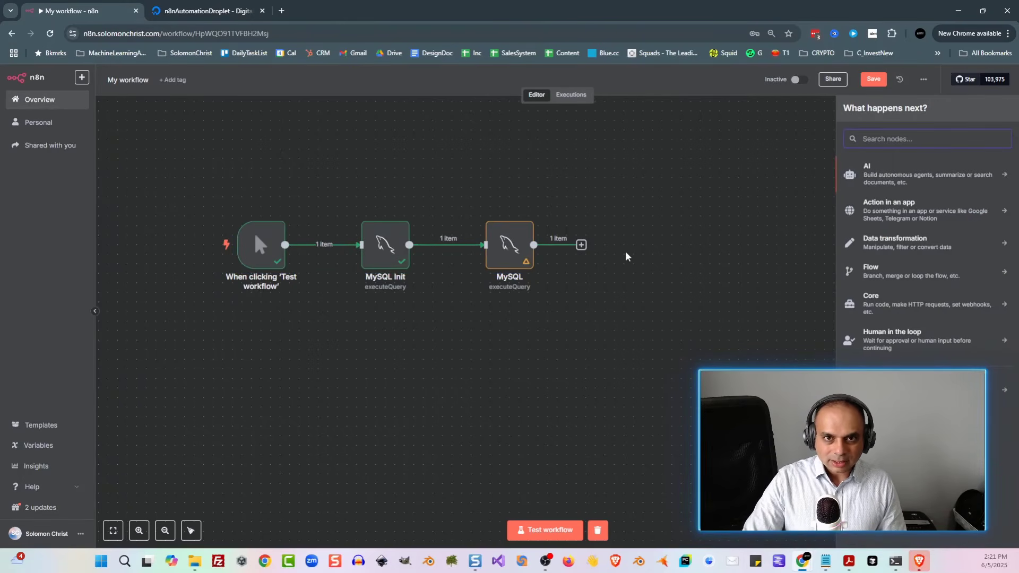
pyautogui.write('my')
pyautogui.click(874, 167)
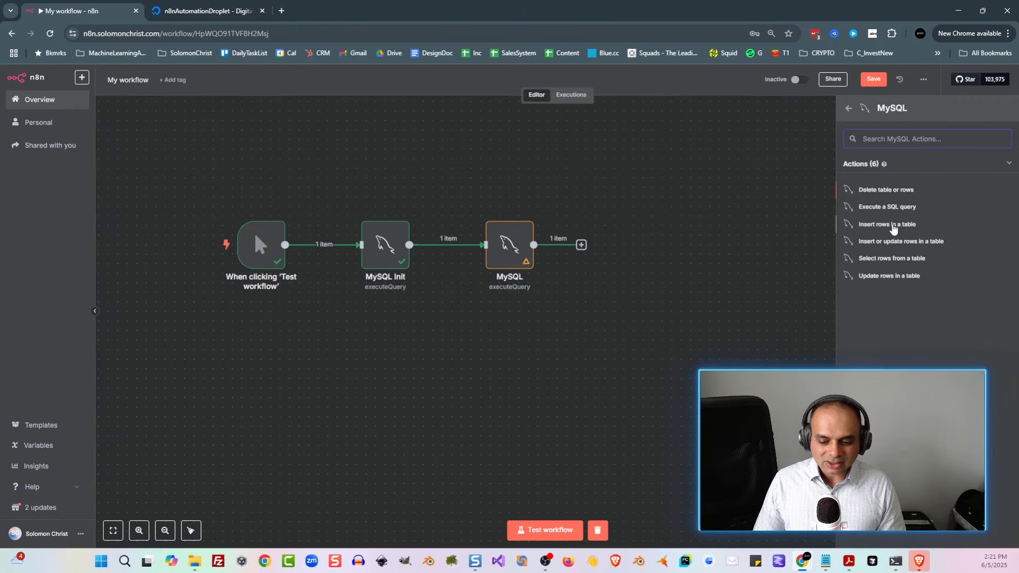
pyautogui.click(913, 226)
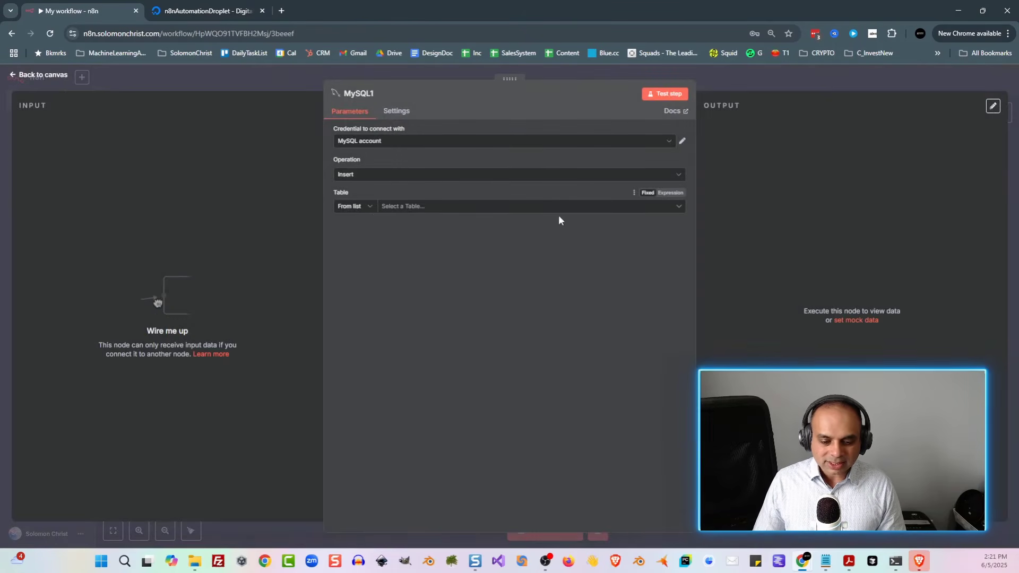
# - Set the insert node's table to test_table and its data mode to Map Each Column Manually
pyautogui.click(470, 210)
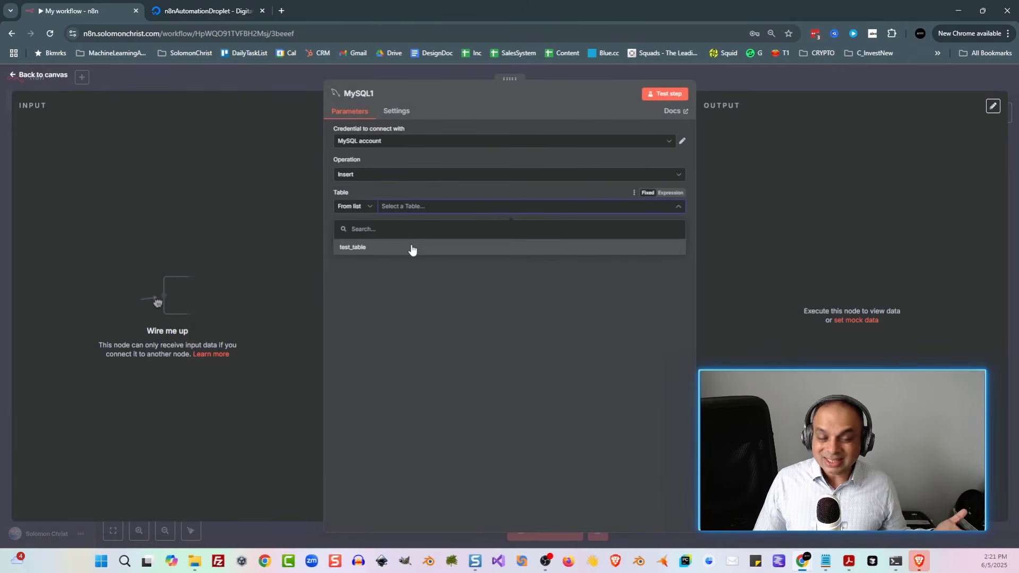
pyautogui.click(412, 249)
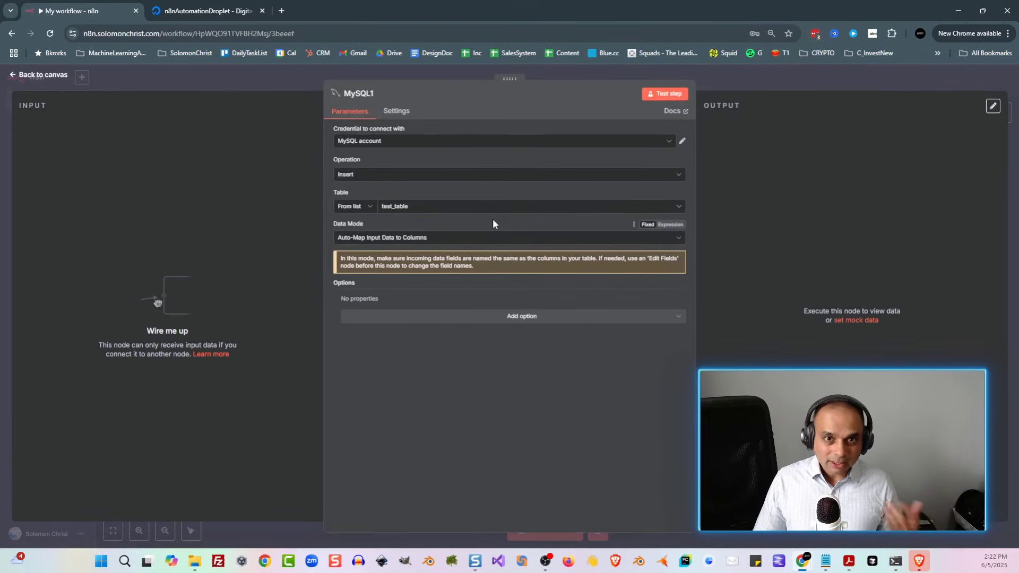
pyautogui.click(415, 240)
pyautogui.click(419, 287)
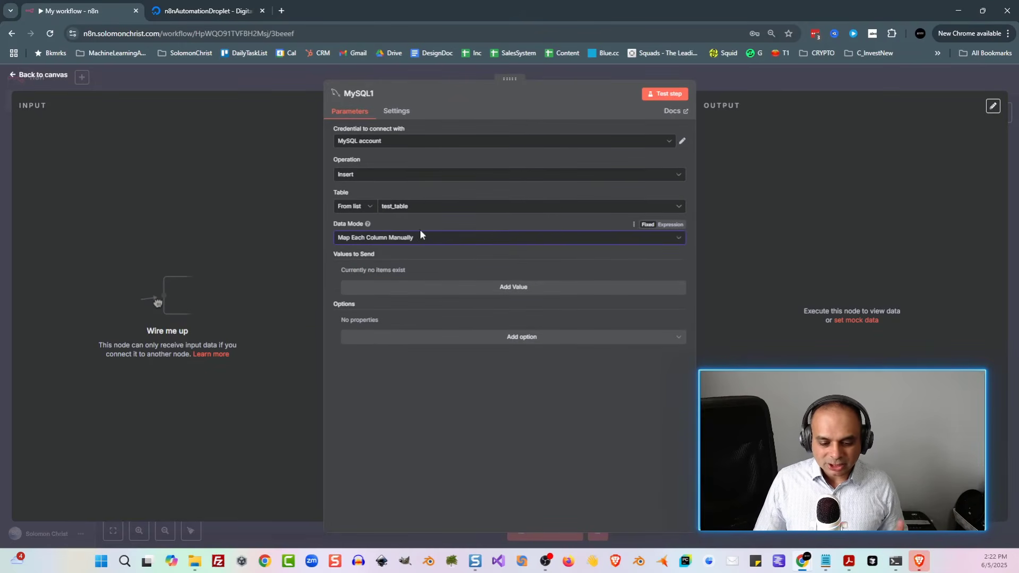
# - Add a value to send for the name column, entering a person's first name, and return to the canvas
pyautogui.click(520, 287)
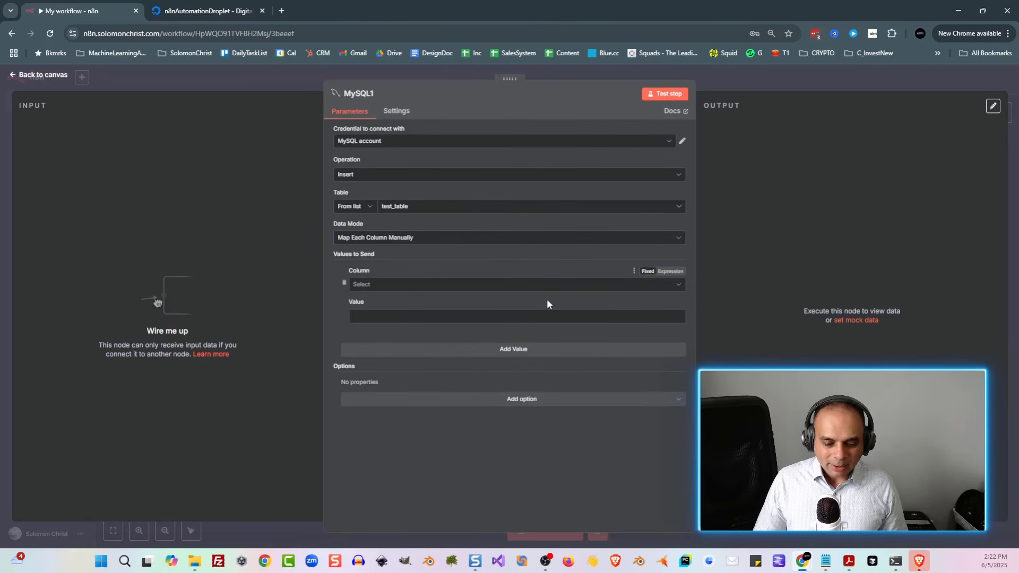
pyautogui.click(454, 286)
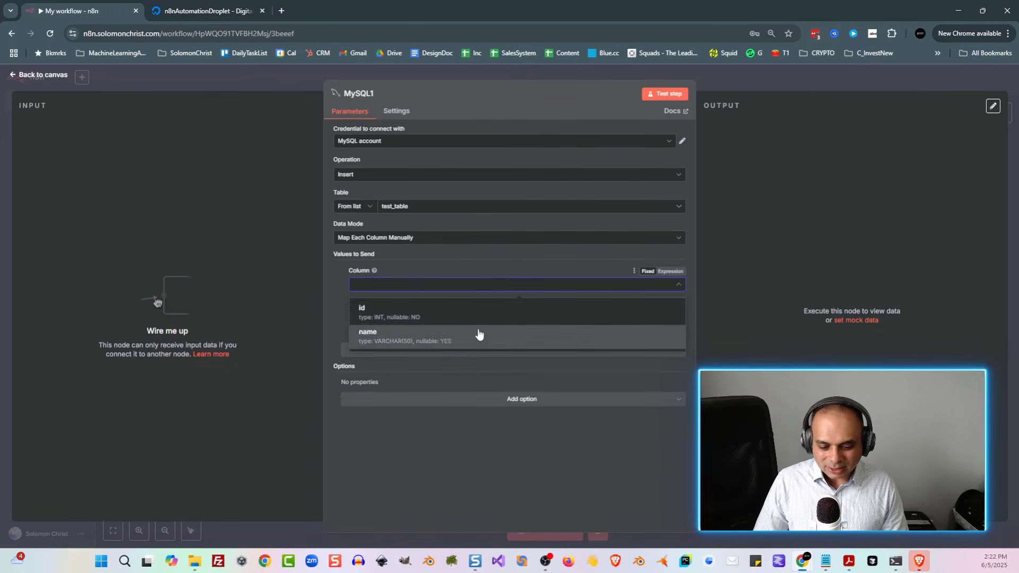
pyautogui.click(495, 336)
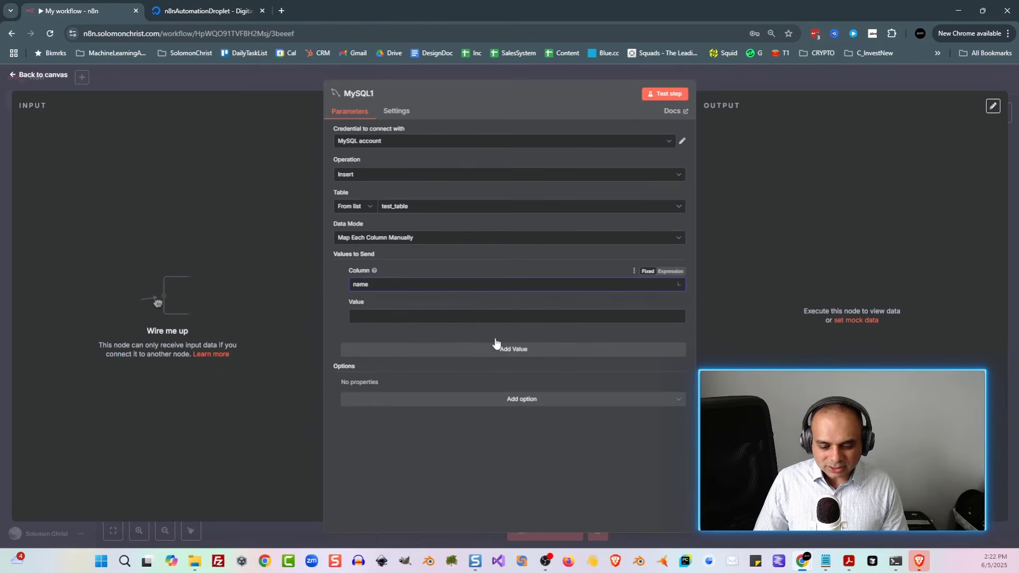
pyautogui.write('Solomon')
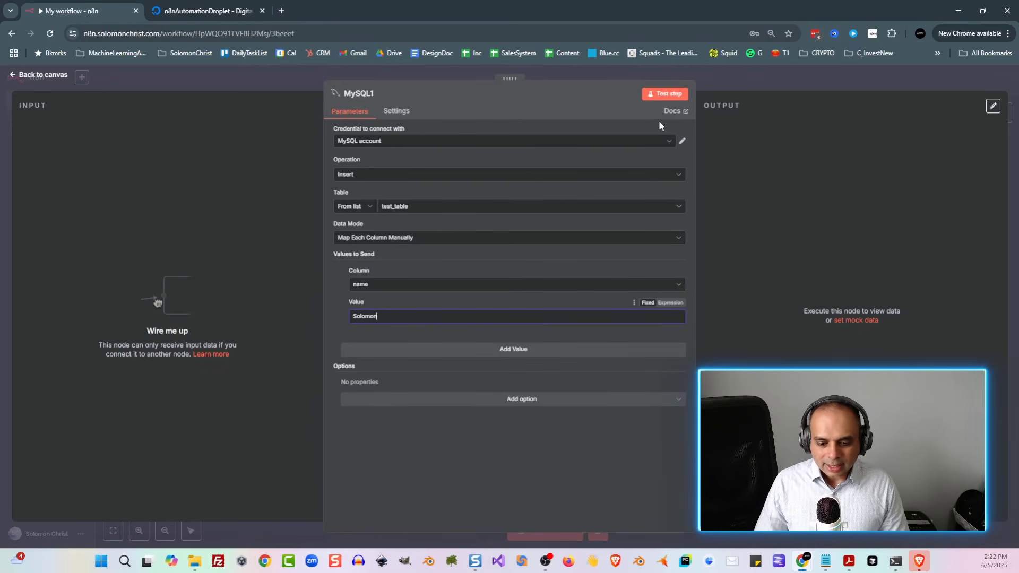
pyautogui.click(721, 81)
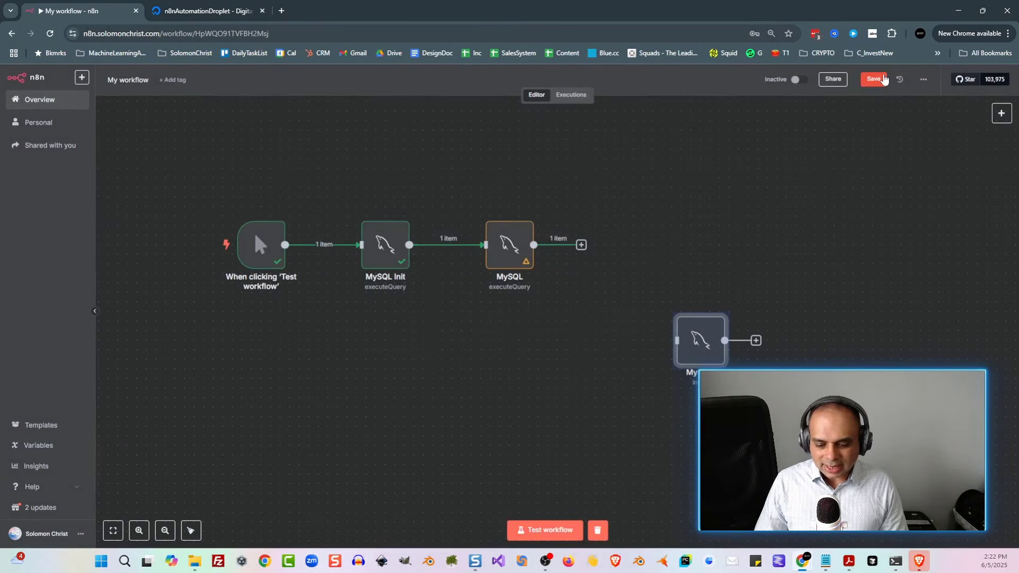
# - Connect the MySQL node to the new insert node and test the saved workflow, checking the insert node's output
pyautogui.click(883, 78)
pyautogui.moveTo(581, 245); pyautogui.dragTo(648, 243)
pyautogui.click(531, 529)
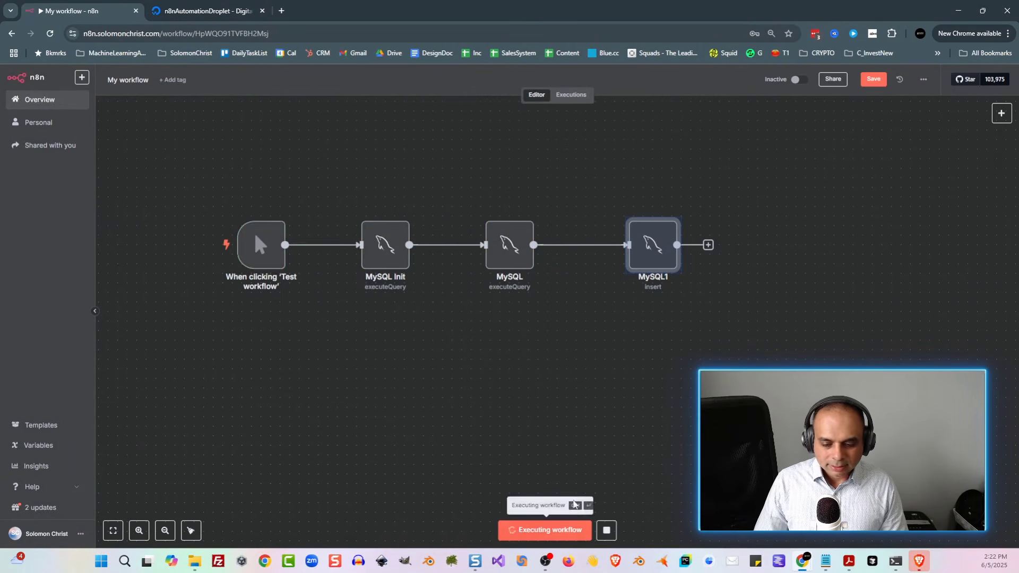
pyautogui.press('Return')
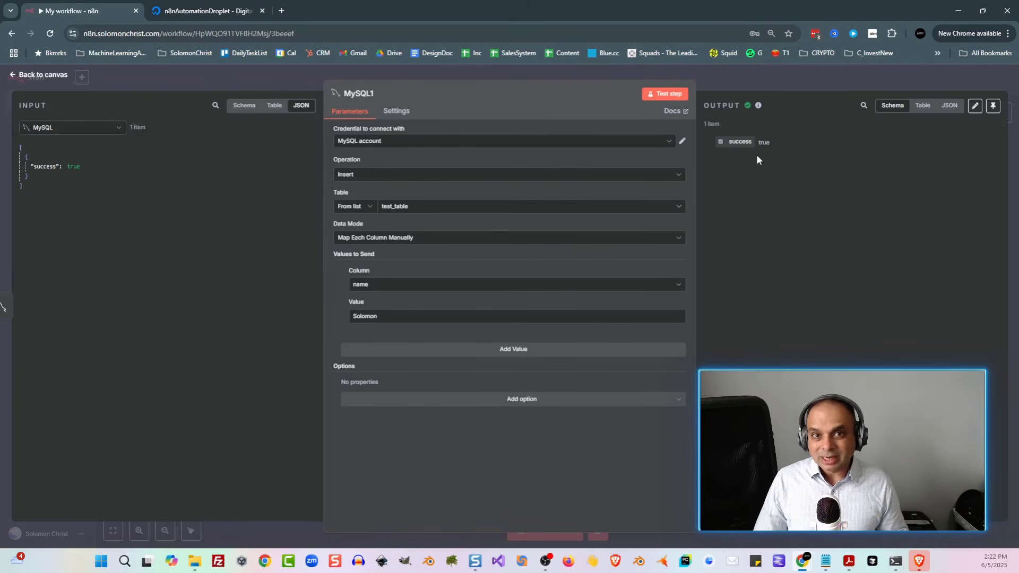
pyautogui.click(600, 78)
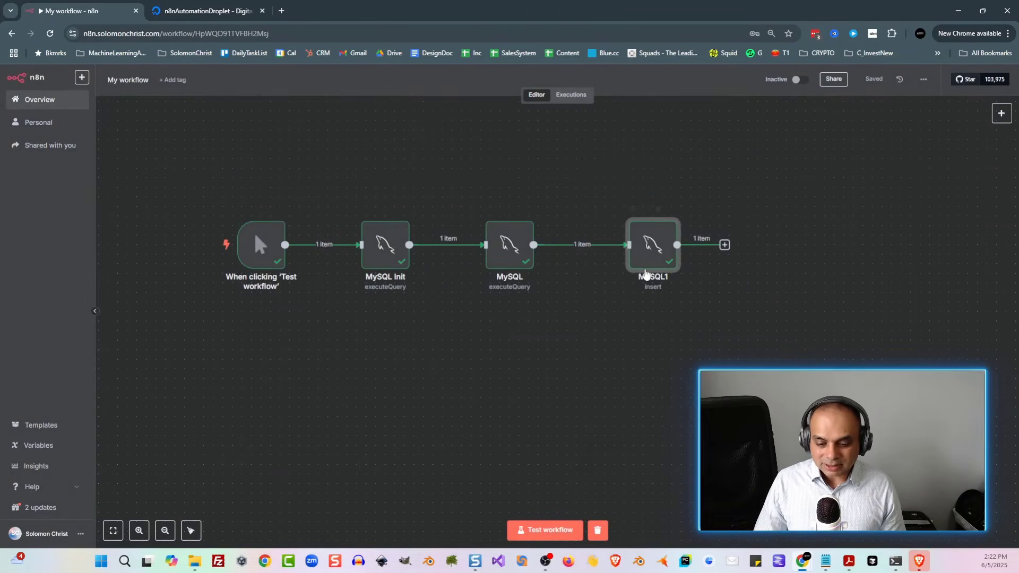
# - Delete the connection between the MySQL and MySQL1 nodes and move MySQL1 below the row
pyautogui.moveTo(642, 315); pyautogui.dragTo(435, 300)
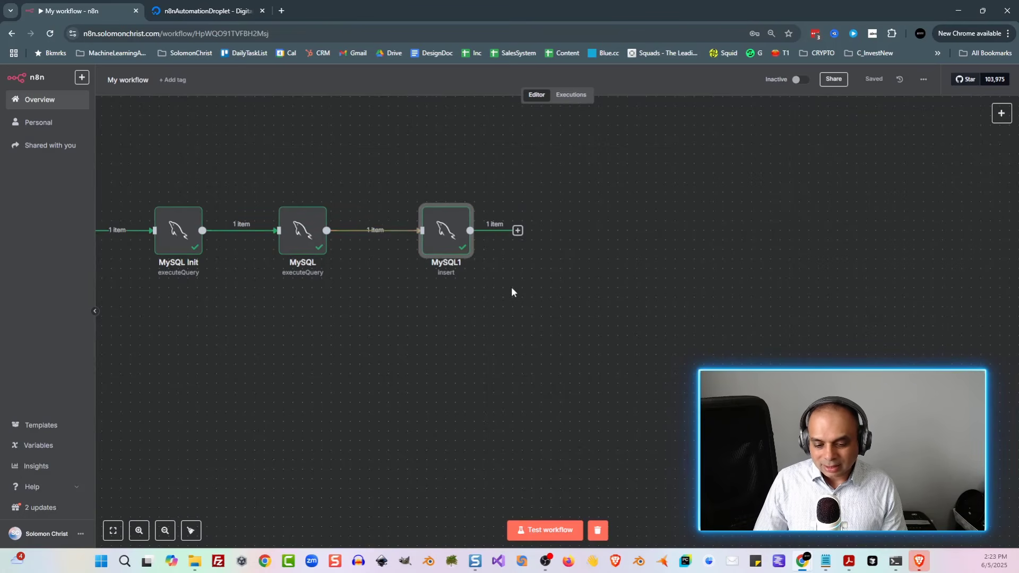
pyautogui.moveTo(417, 239)
pyautogui.click(384, 230)
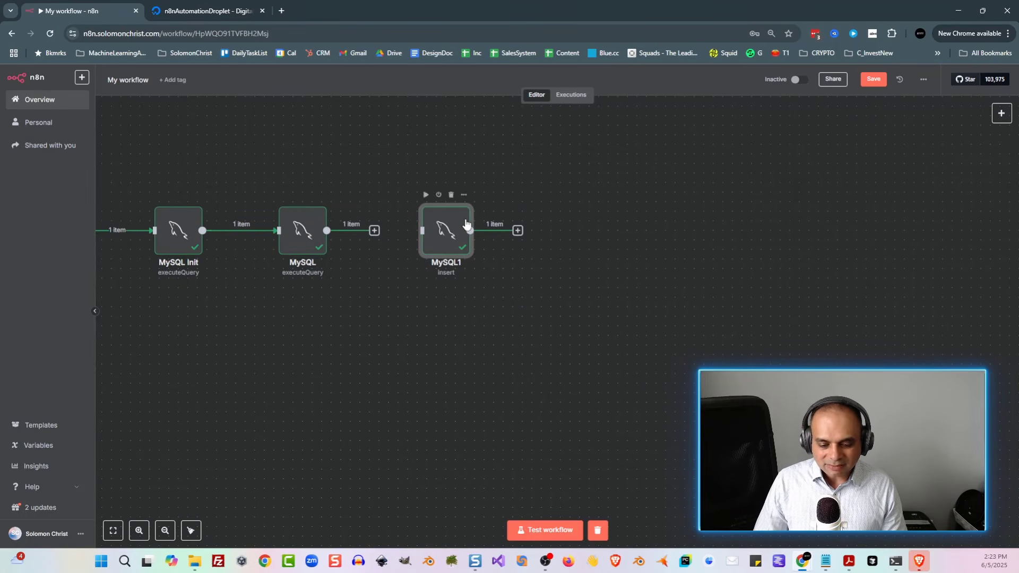
pyautogui.moveTo(458, 225); pyautogui.dragTo(457, 292)
# - Rename the MySQL1 insert node to Add Data and return to the canvas
pyautogui.doubleClick(457, 333)
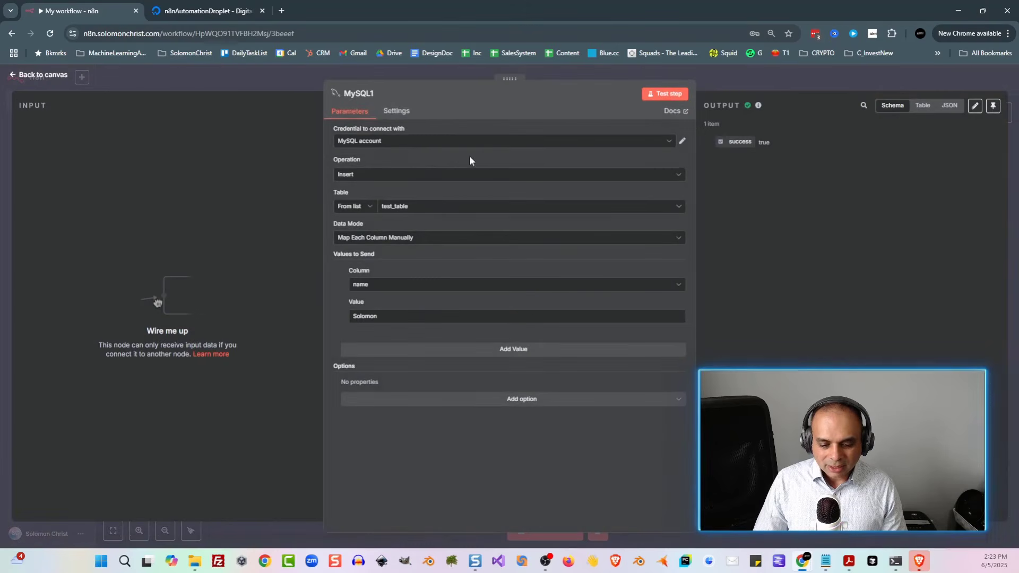
pyautogui.click(377, 94)
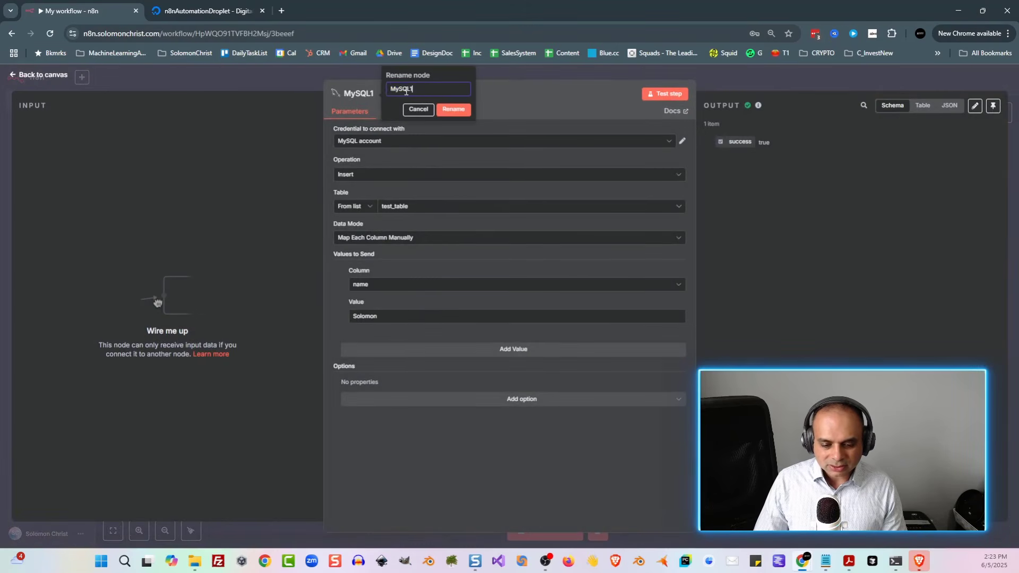
pyautogui.write('Add D')
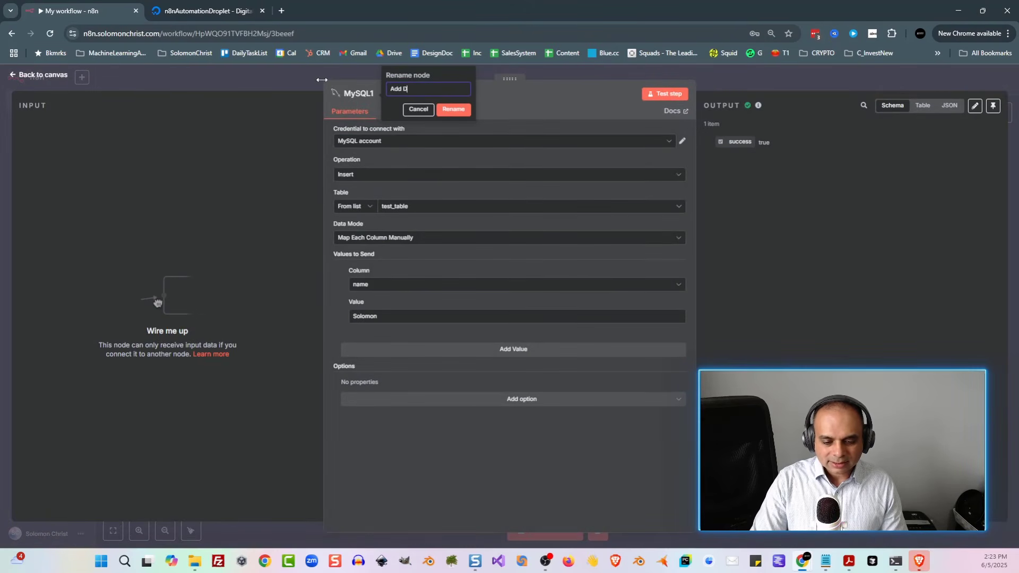
pyautogui.write('ata')
pyautogui.press('Return')
pyautogui.click(283, 81)
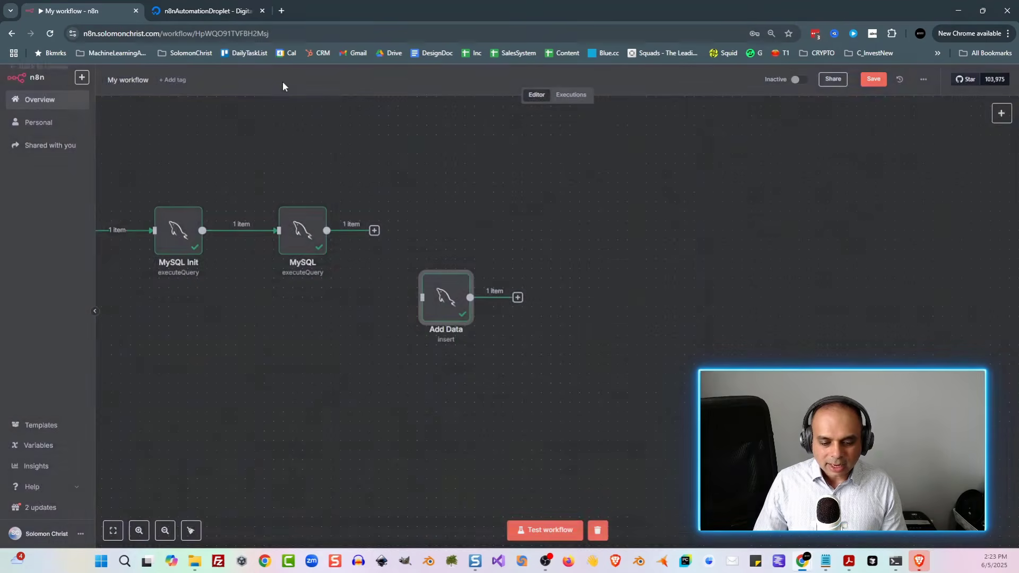
# - Add a MySQL node with the Select rows from a table action and return to the canvas
pyautogui.press('Tab')
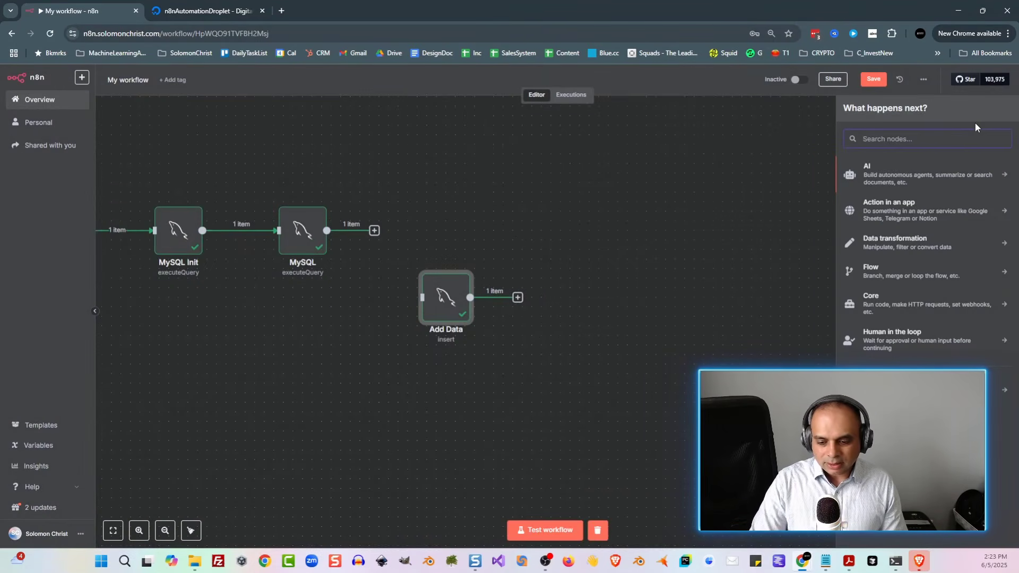
pyautogui.write('my')
pyautogui.click(902, 173)
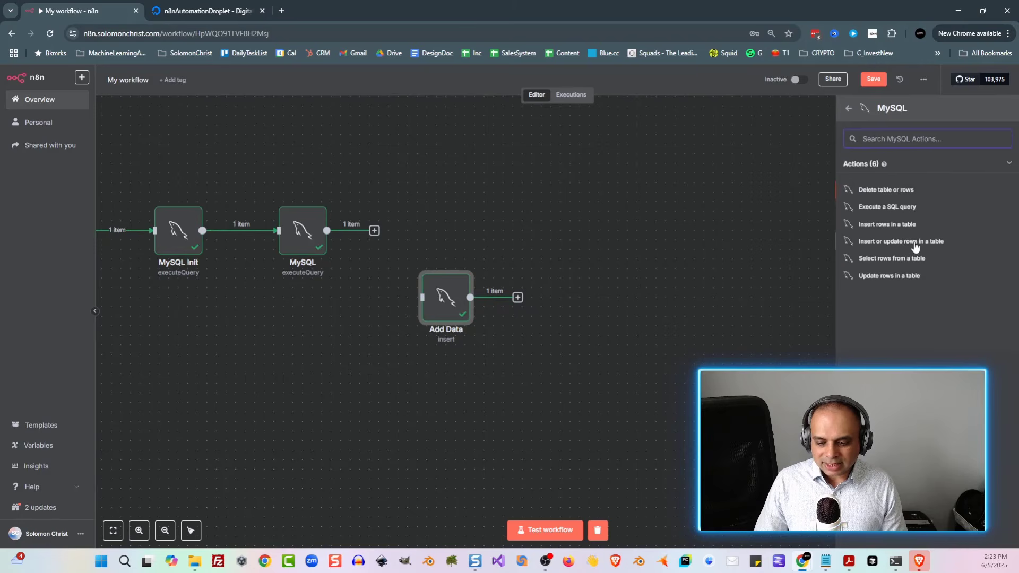
pyautogui.click(901, 258)
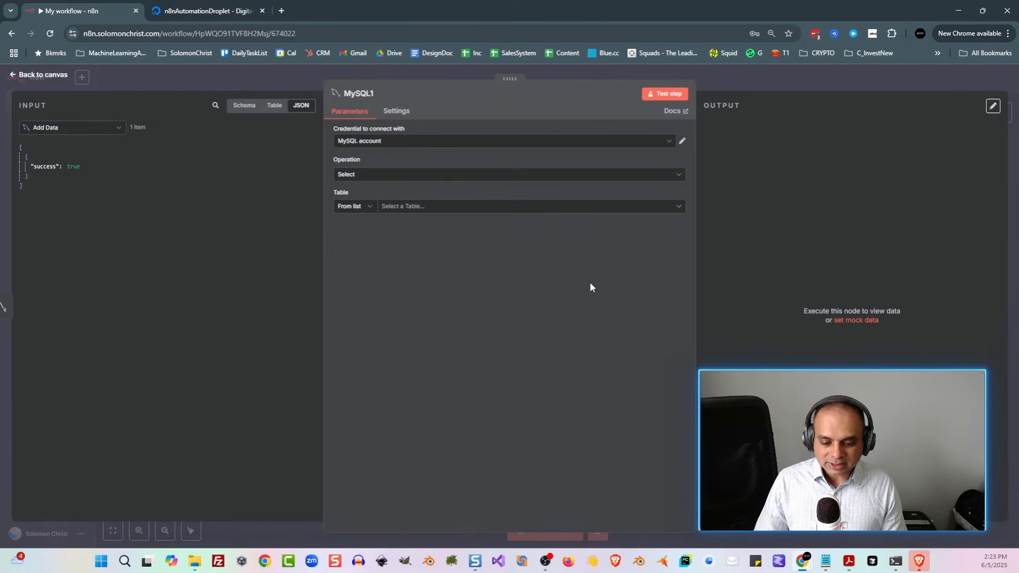
pyautogui.click(282, 85)
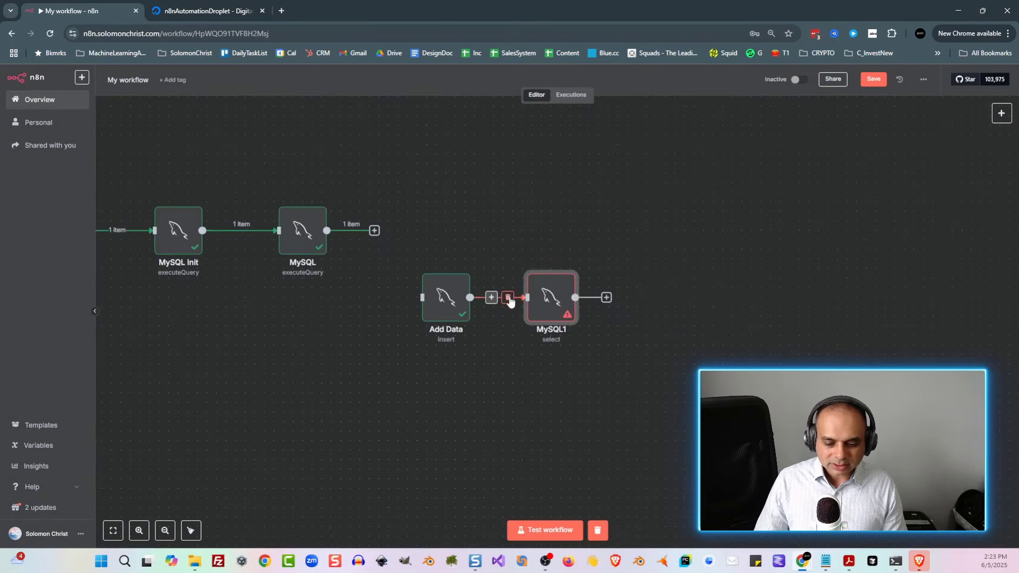
# - Delete the connection between Add Data and the new select node, move it above Add Data, and connect the MySQL node to it
pyautogui.click(509, 299)
pyautogui.moveTo(552, 298); pyautogui.dragTo(457, 221)
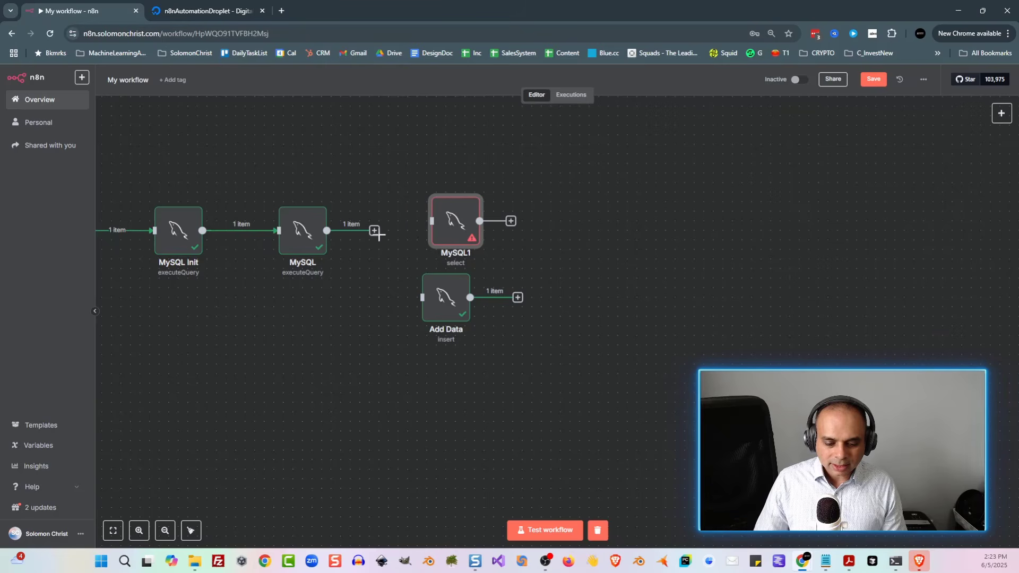
pyautogui.moveTo(378, 233); pyautogui.dragTo(435, 237)
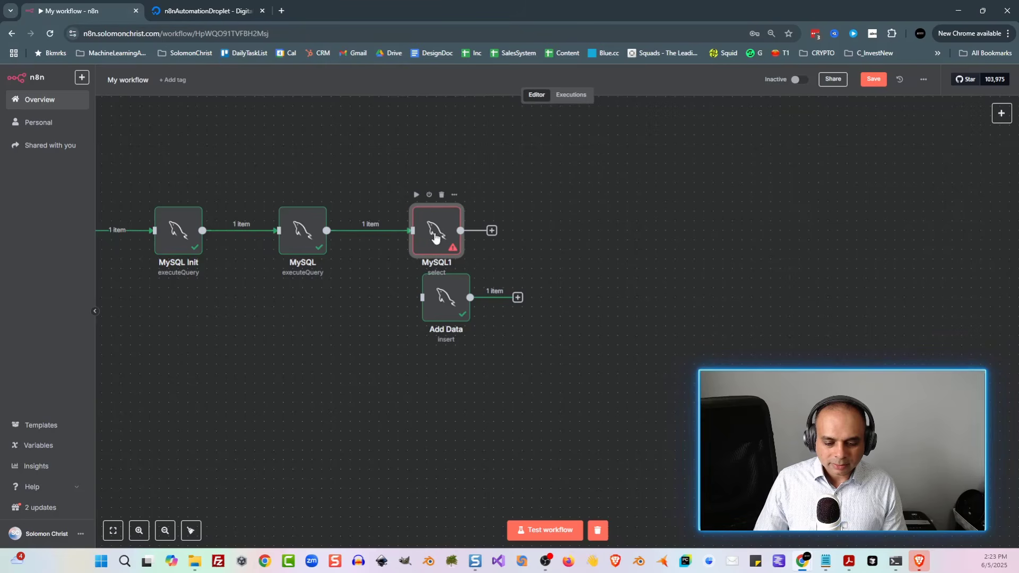
# - Set the MySQL1 select node's table to test_table and return to the canvas
pyautogui.doubleClick(435, 237)
pyautogui.click(434, 208)
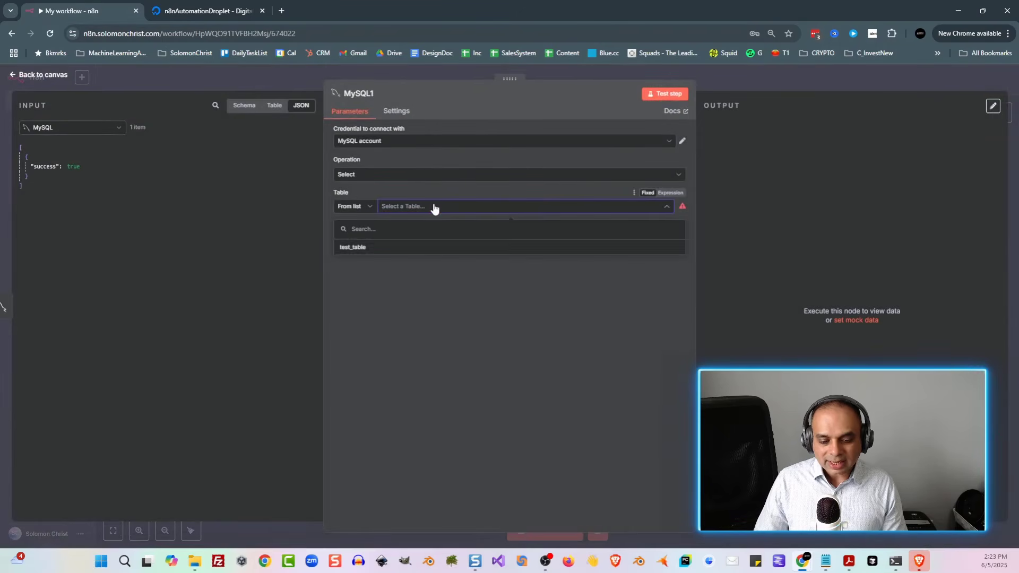
pyautogui.click(423, 253)
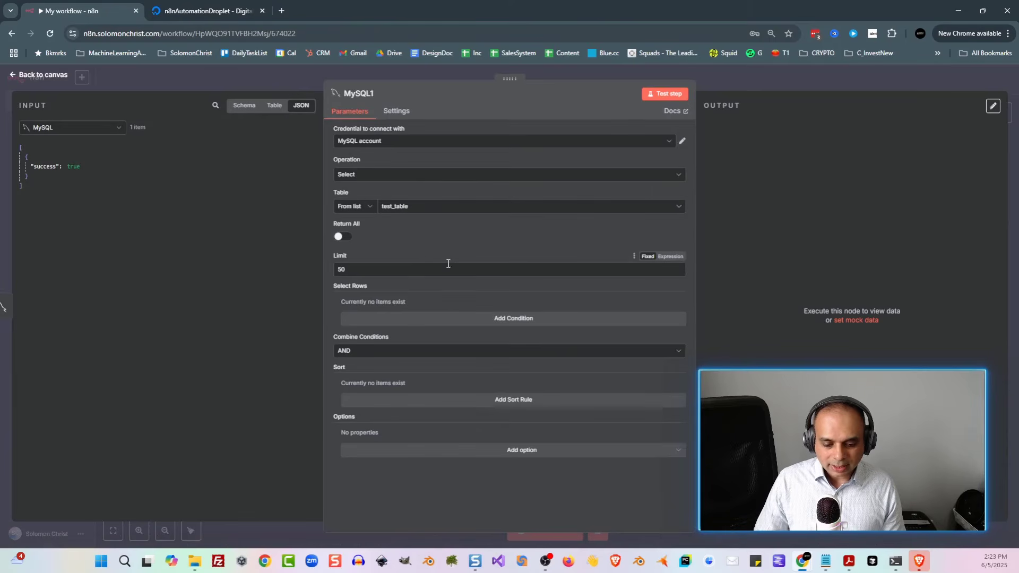
pyautogui.click(249, 81)
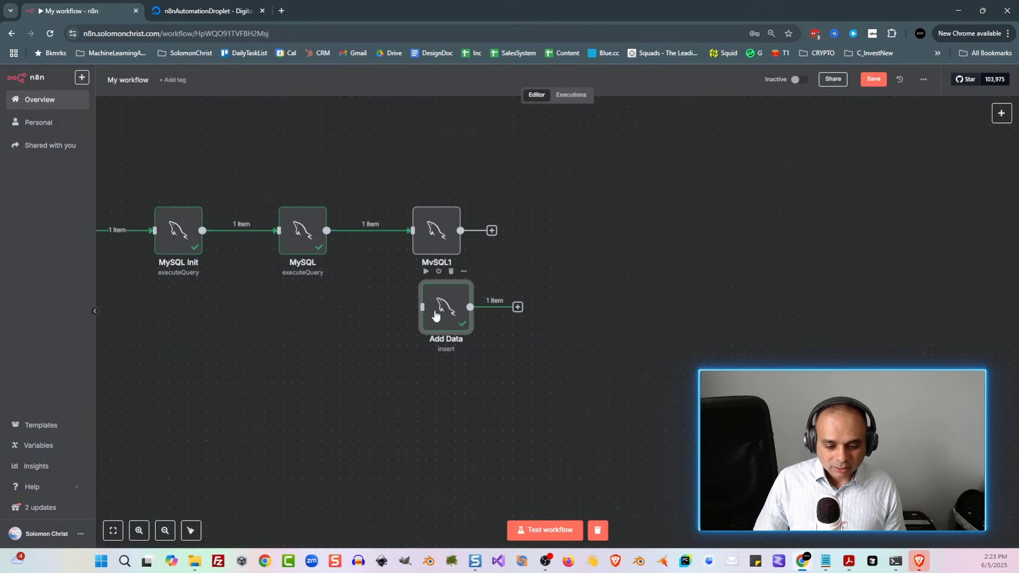
# - Clear the previous execution data, test the workflow and check the MySQL1 select node's output
pyautogui.click(597, 530)
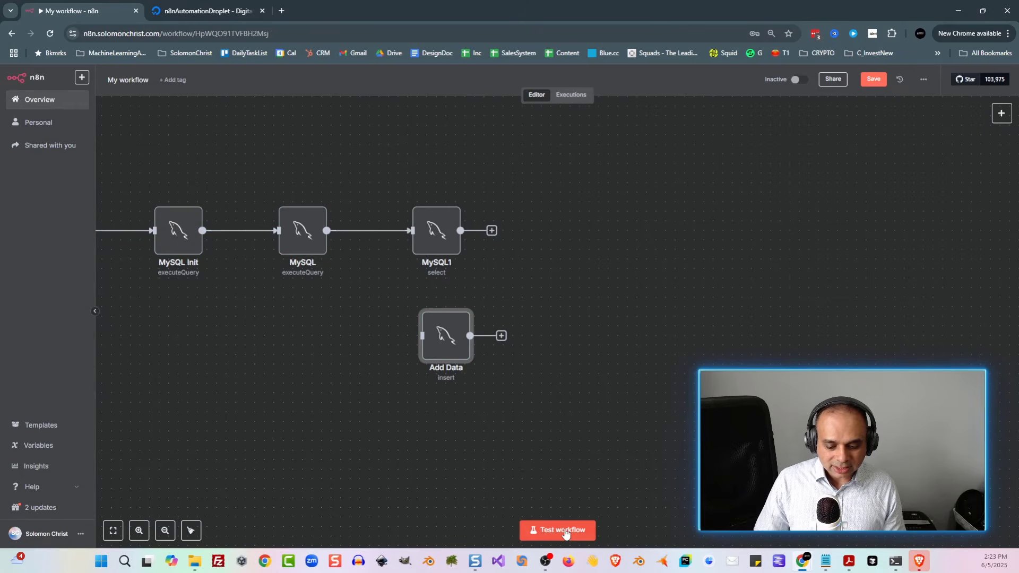
pyautogui.click(565, 532)
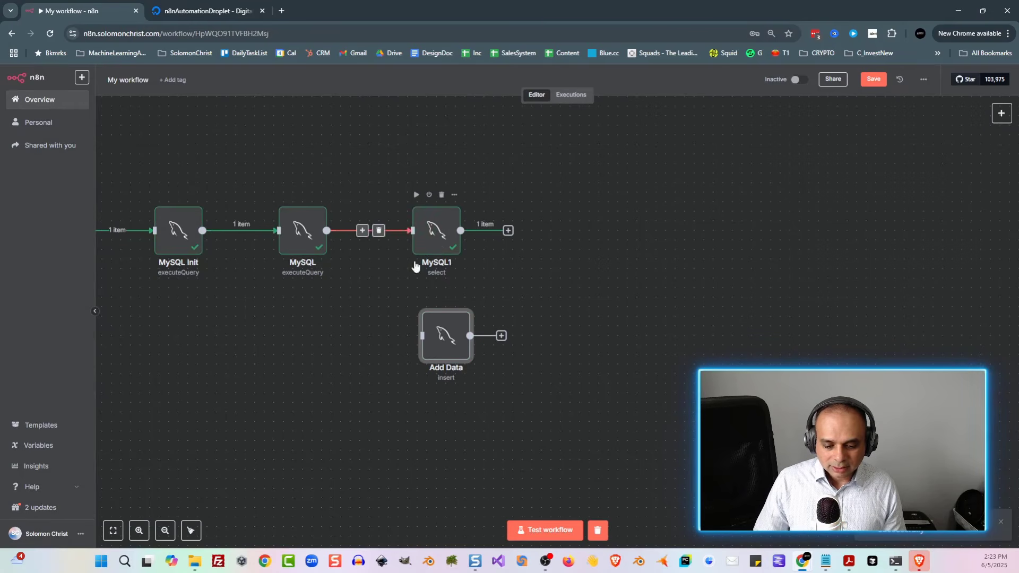
pyautogui.doubleClick(436, 237)
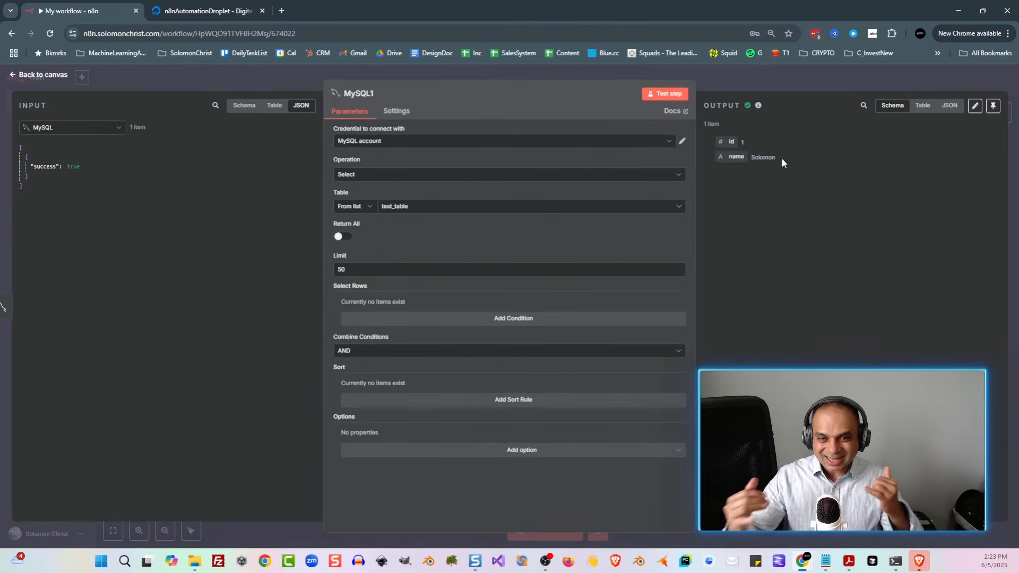
pyautogui.press('Escape')
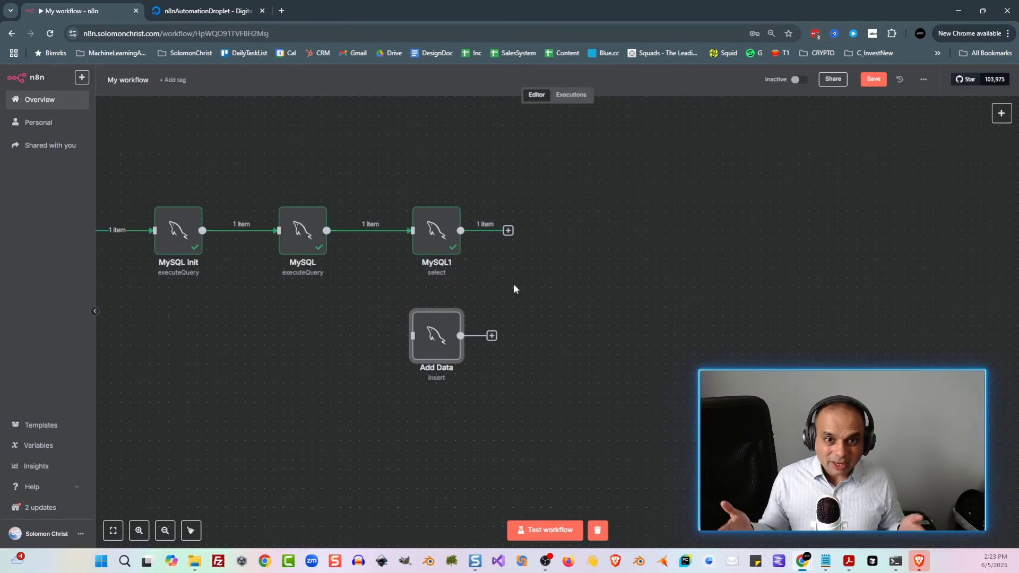